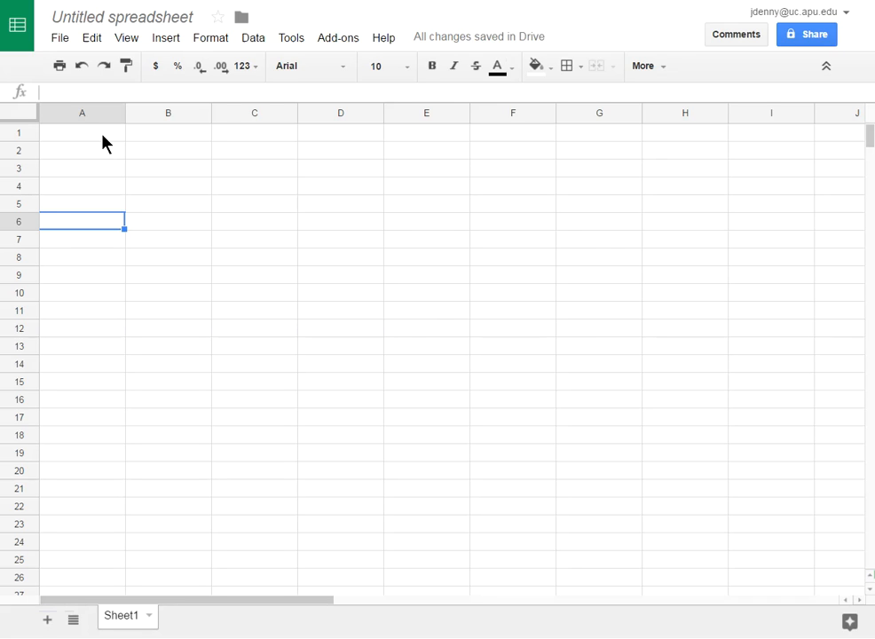
Enter the column headers x in cell A1 and y in cell B1.
left_click(103, 135)
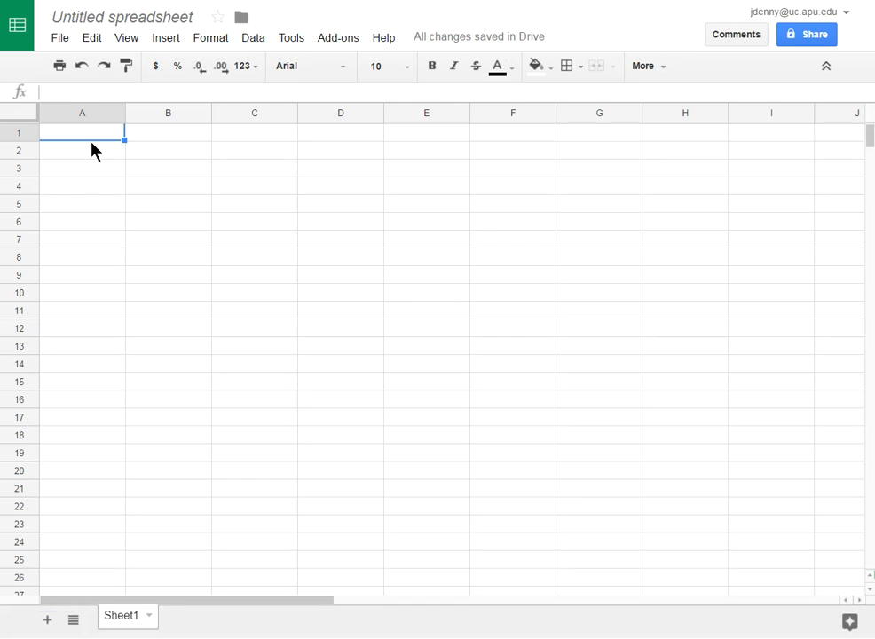
type("x")
left_click(160, 138)
type("y")
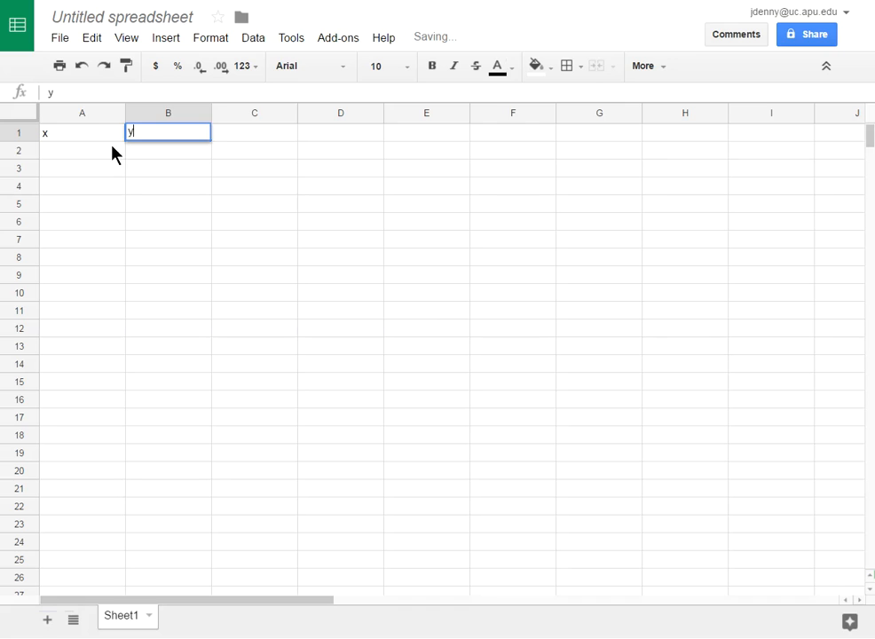
Enter the x values 2 and 5 in A2:A3 and the y values 8 and 14 in B2:B3.
left_click(94, 154)
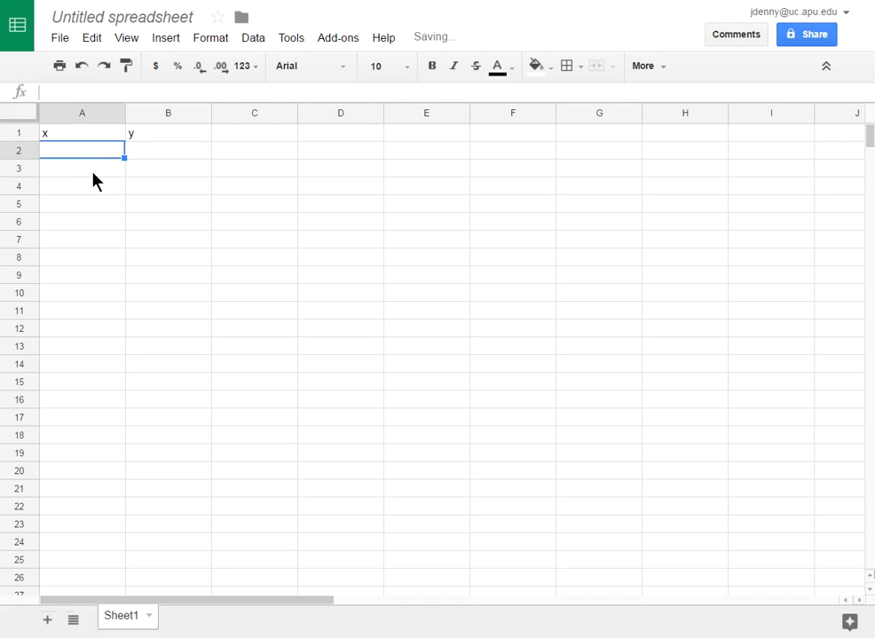
type("2")
left_click(90, 167)
type("5")
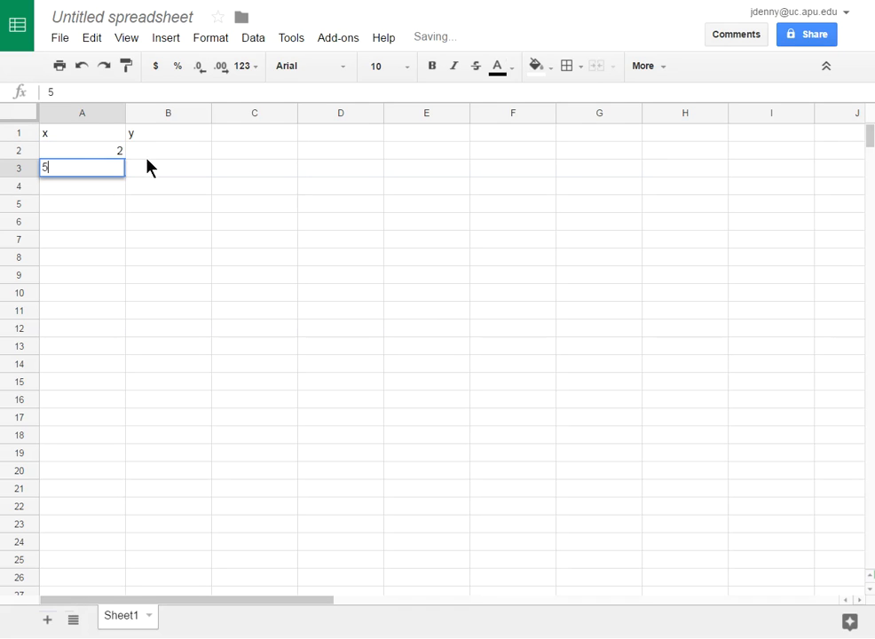
left_click(167, 155)
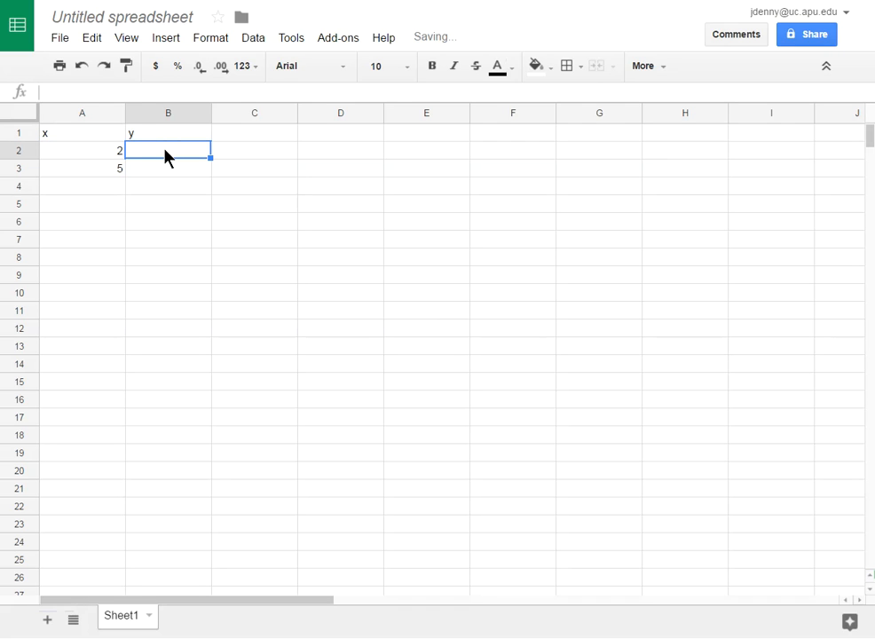
type("8")
left_click(161, 173)
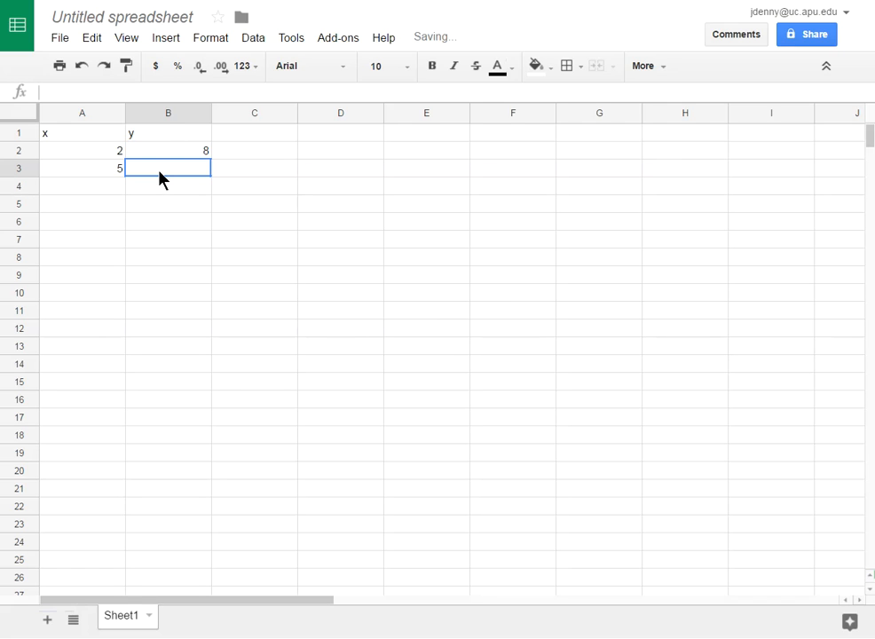
type("14")
Write the coordinate pairs (2,8) and (5,14) beside their data rows in cells C2 and C3.
left_click(281, 157)
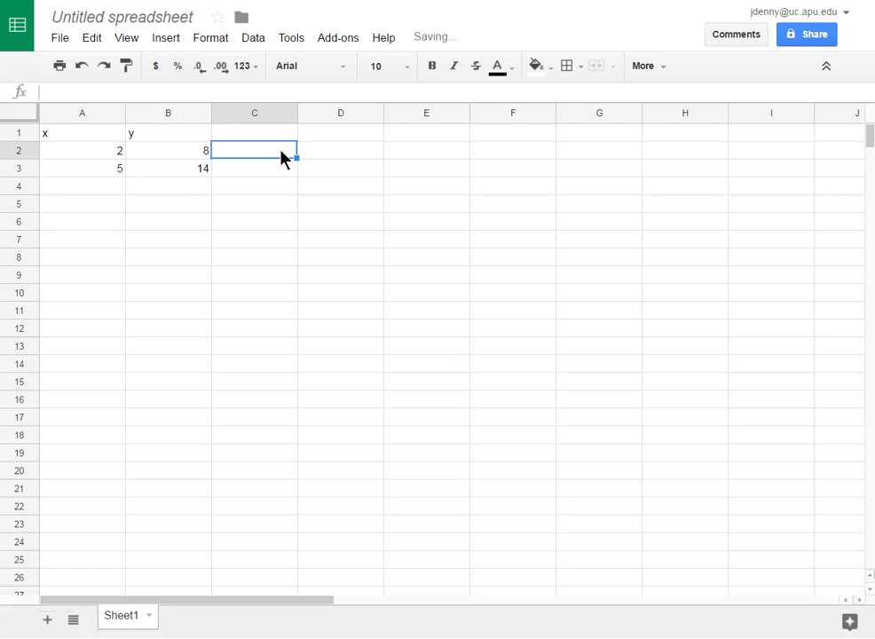
type("(2,8)")
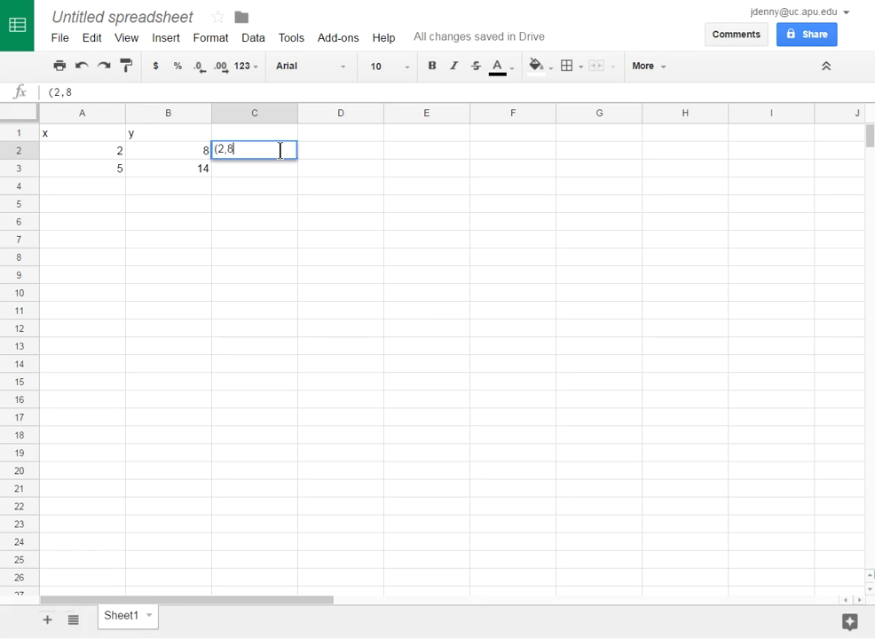
left_click(266, 168)
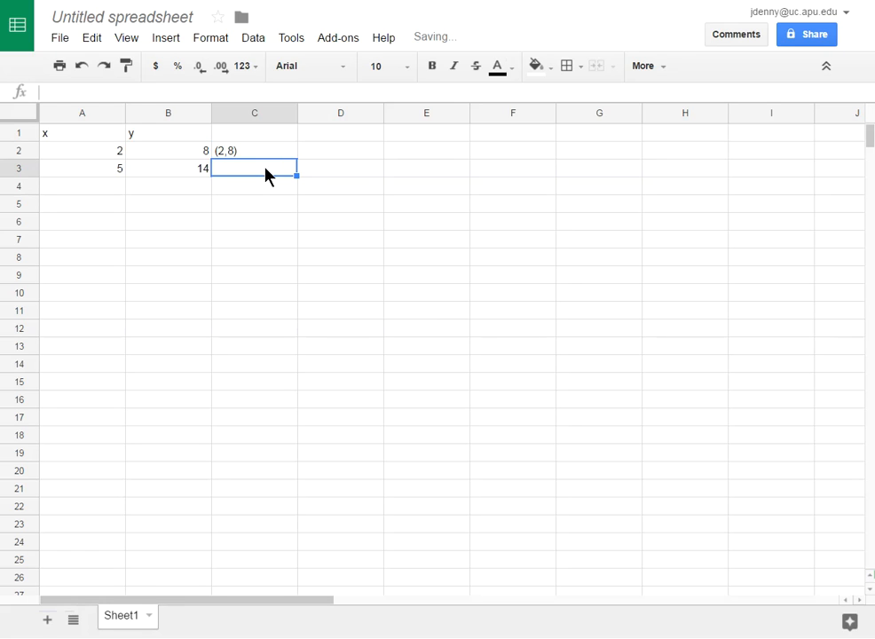
type("5")
key("BackSpace")
type("(5")
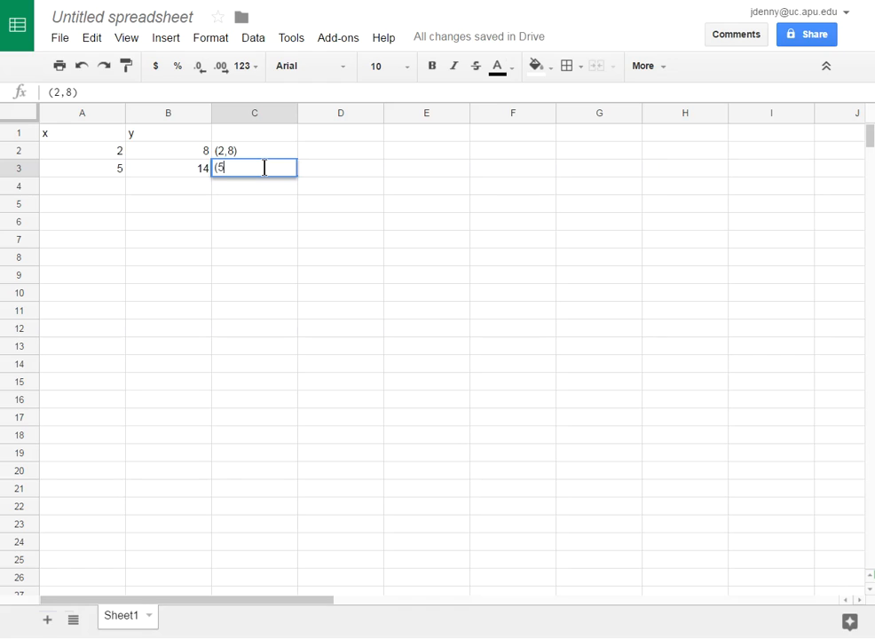
type(",14)")
left_click(257, 216)
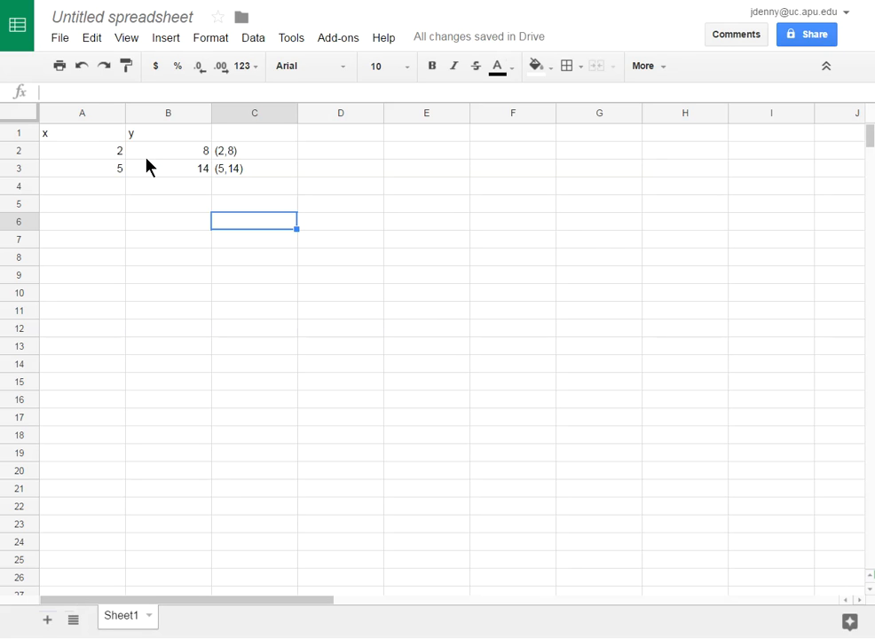
left_click(156, 229)
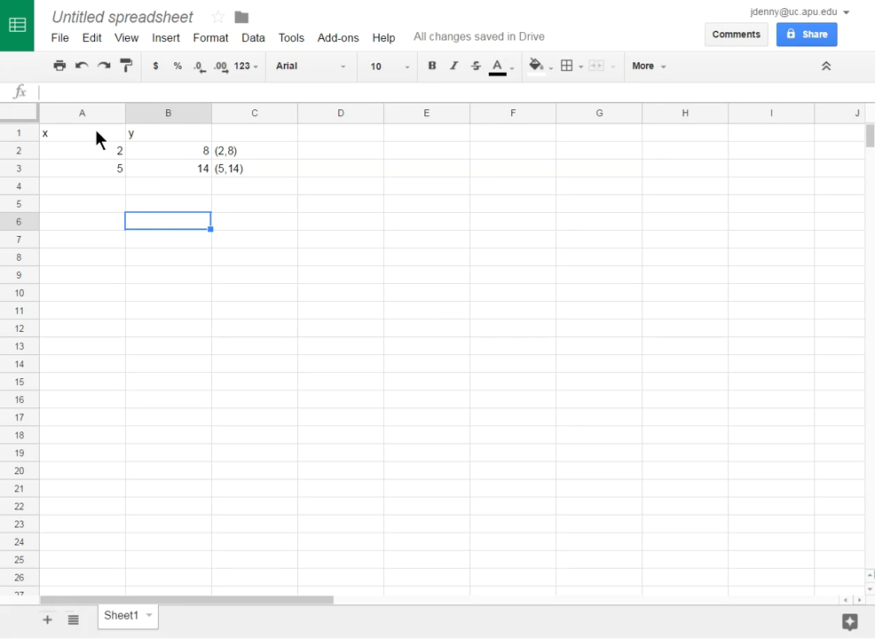
Clear the coordinate pairs from cells C2:C3.
left_click_drag(233, 150, 235, 169)
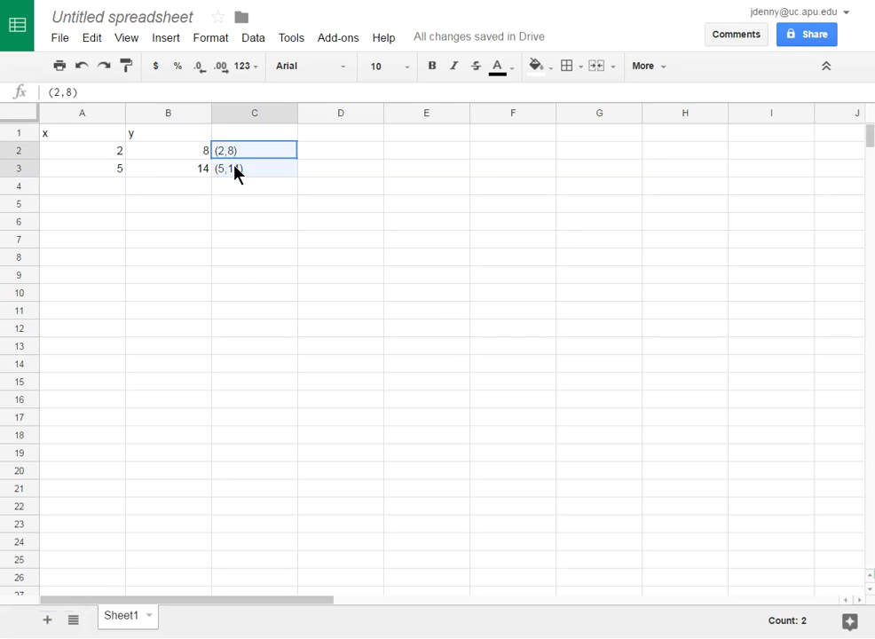
key("Delete")
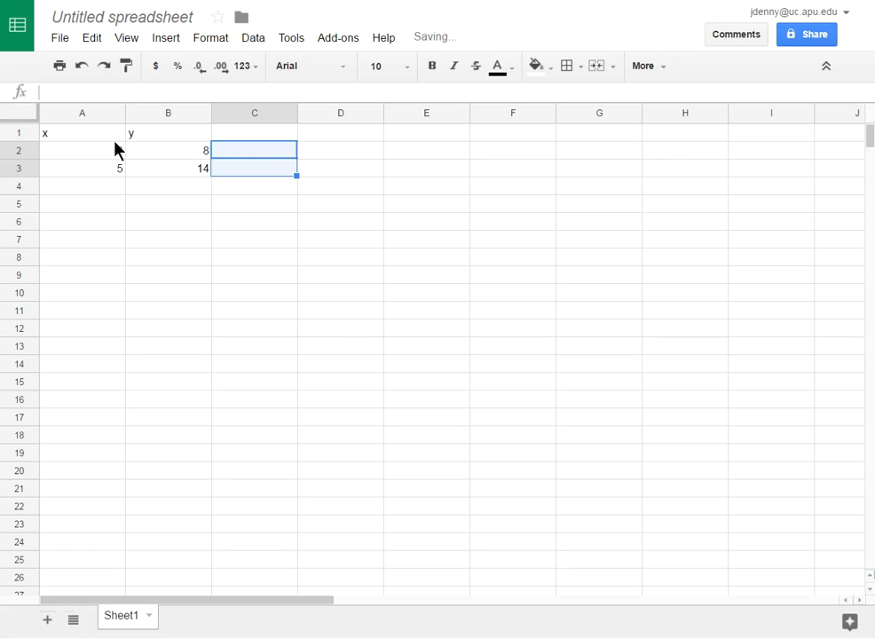
Start a new chart from the data in A1:B3 and set its type to Scatter chart.
left_click(80, 136)
left_click_drag(90, 136, 153, 176)
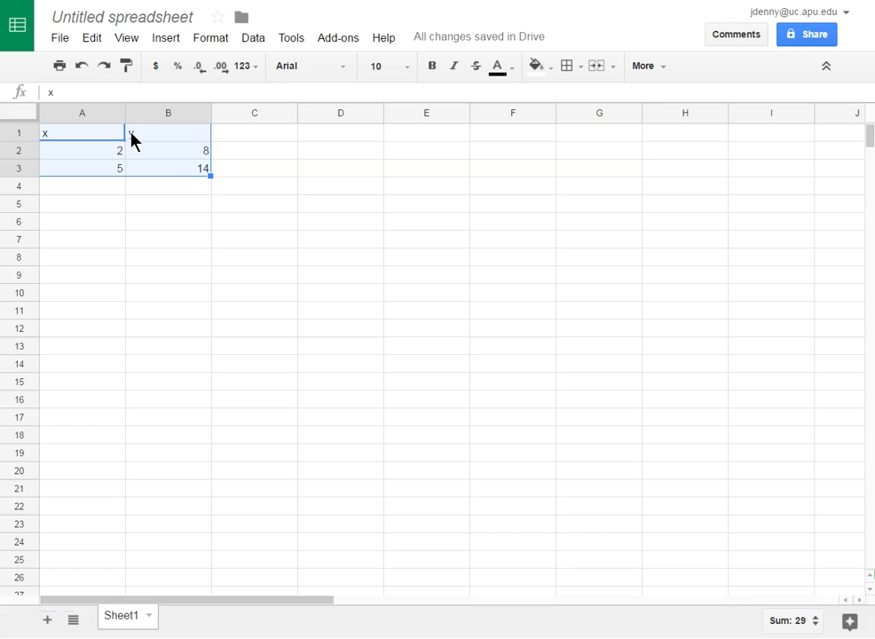
left_click(172, 40)
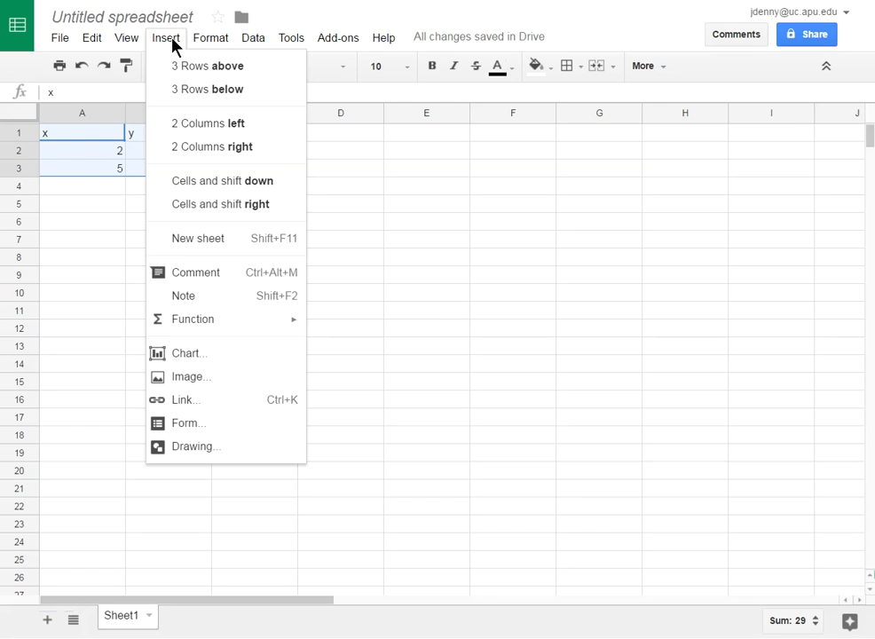
left_click(197, 358)
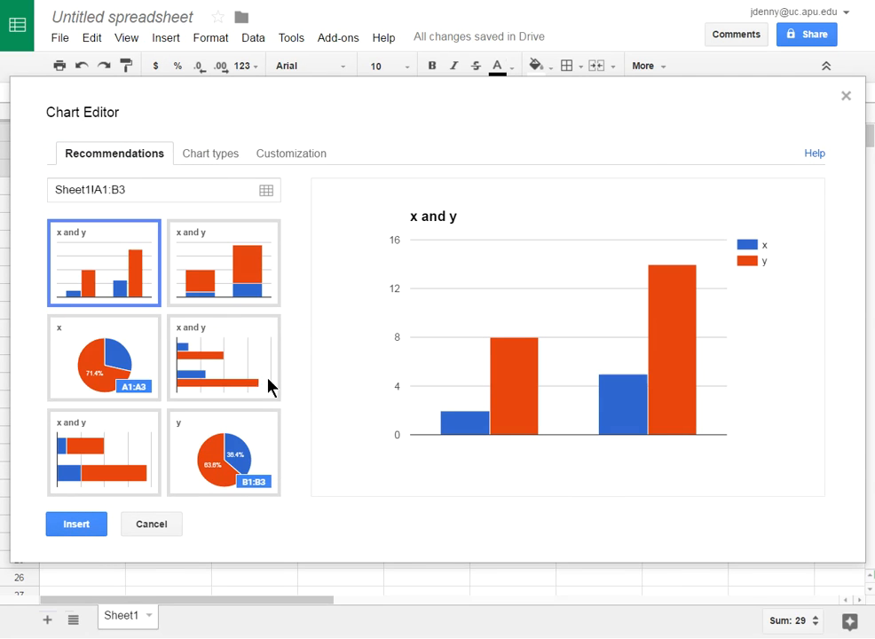
left_click(213, 160)
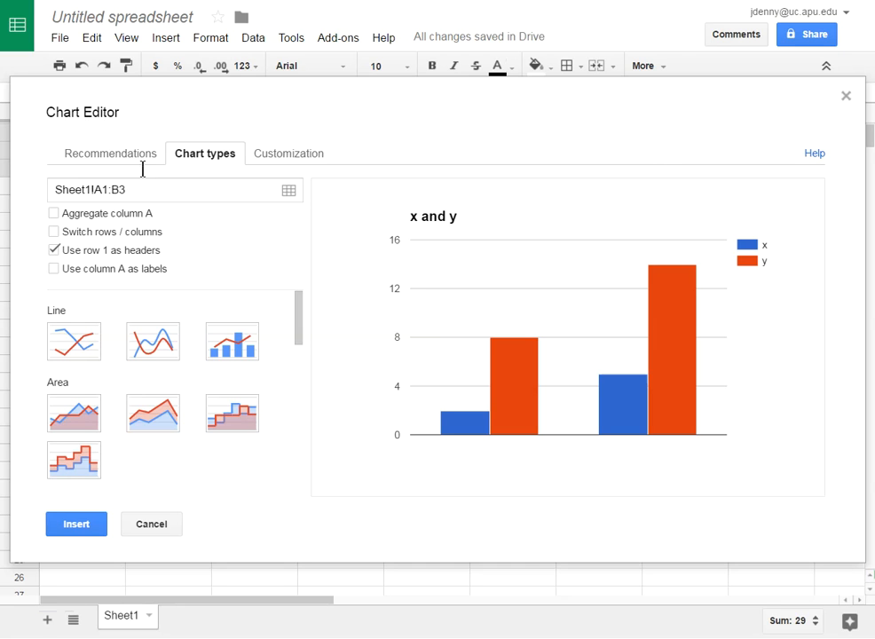
left_click_drag(173, 120, 163, 195)
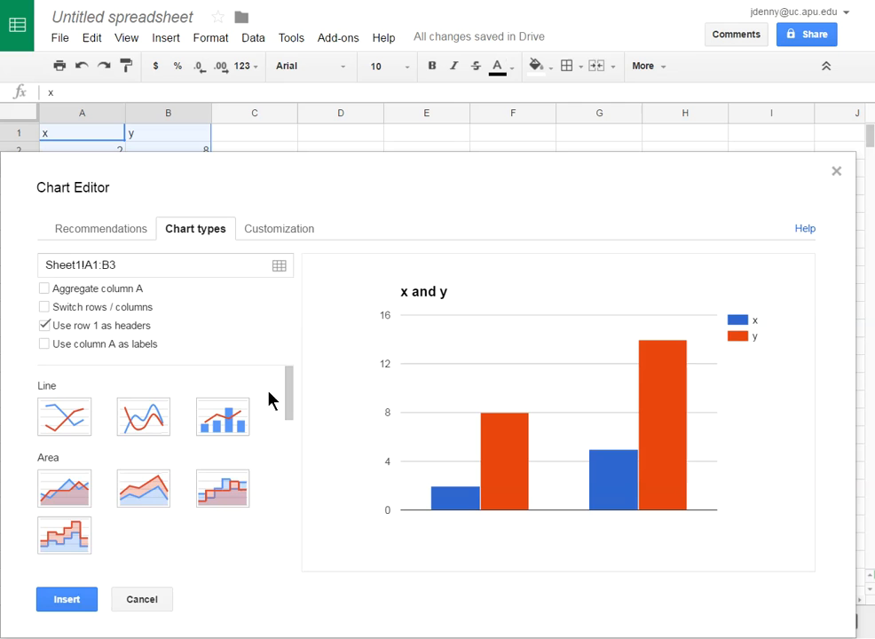
left_click_drag(287, 391, 283, 490)
left_click(72, 460)
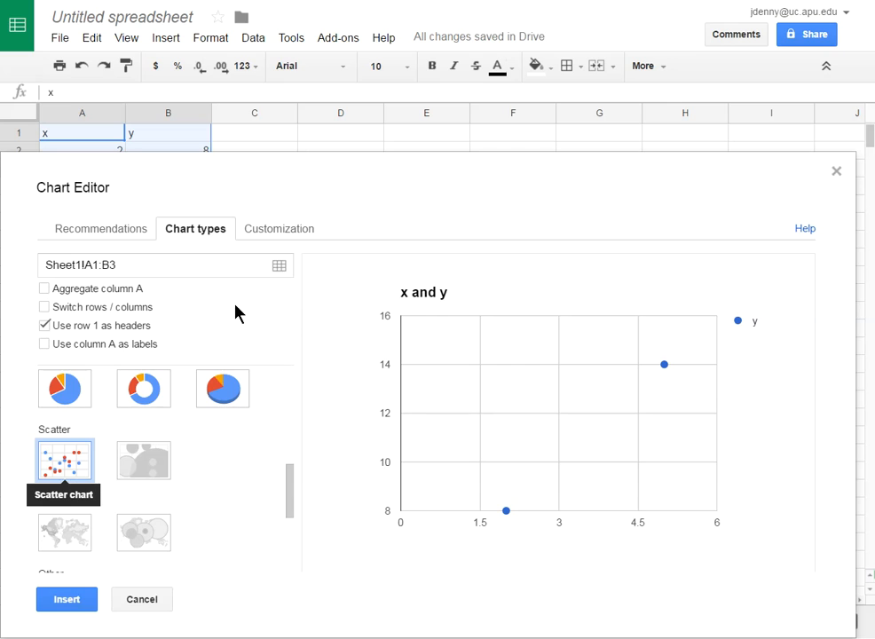
Add a linear trendline to the y series of the scatter chart.
left_click(283, 235)
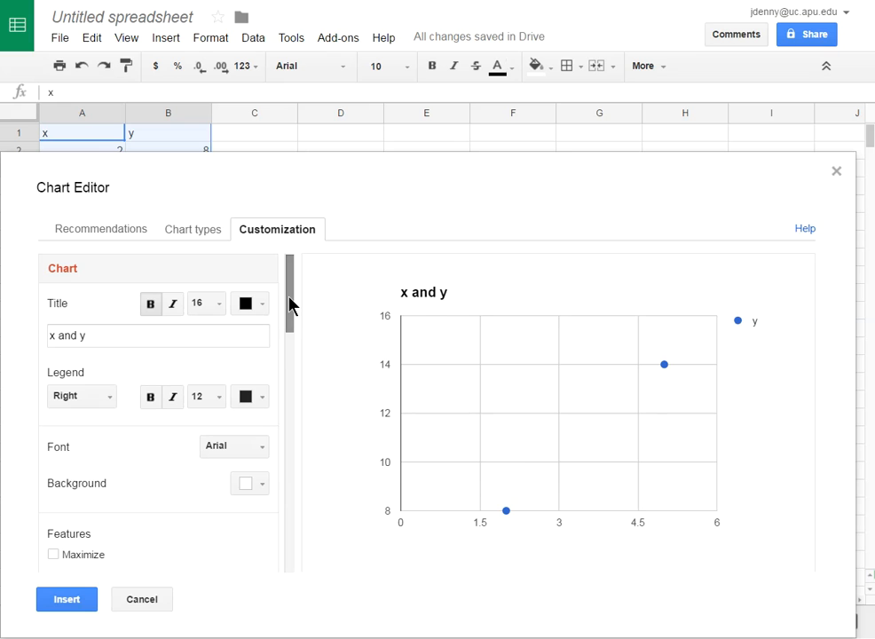
left_click_drag(293, 299, 282, 557)
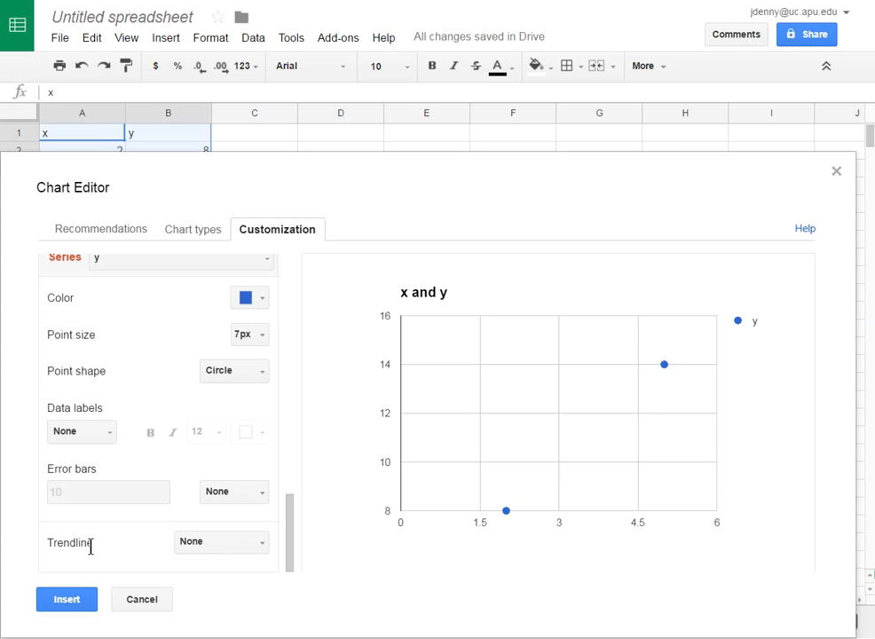
left_click(205, 543)
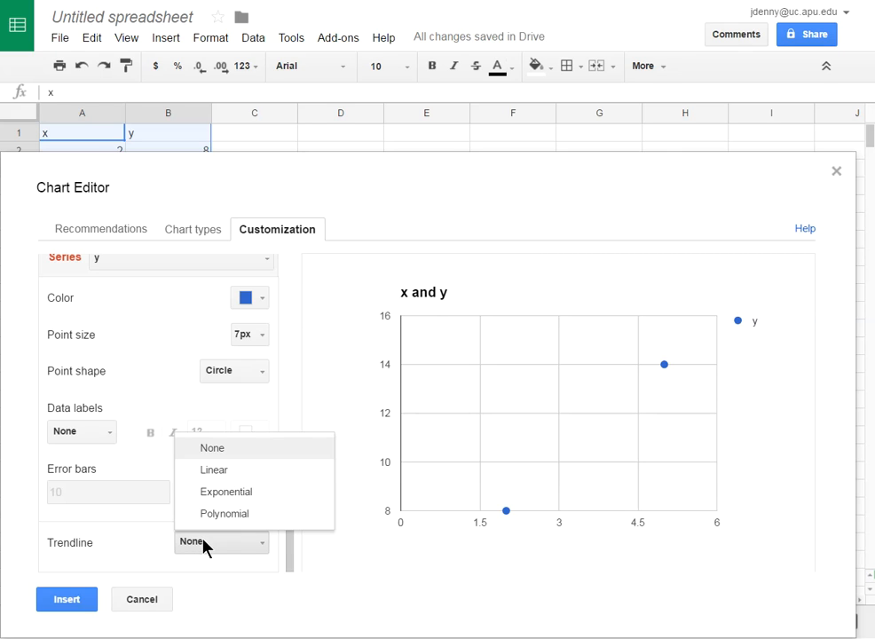
left_click(214, 470)
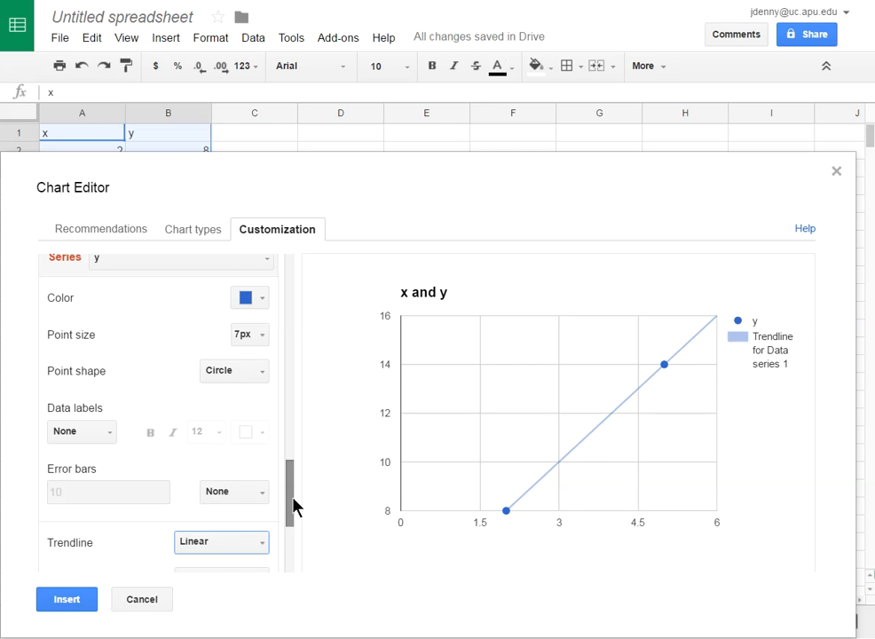
Set the trendline's label to use its equation.
scroll(293, 505, "down", 3)
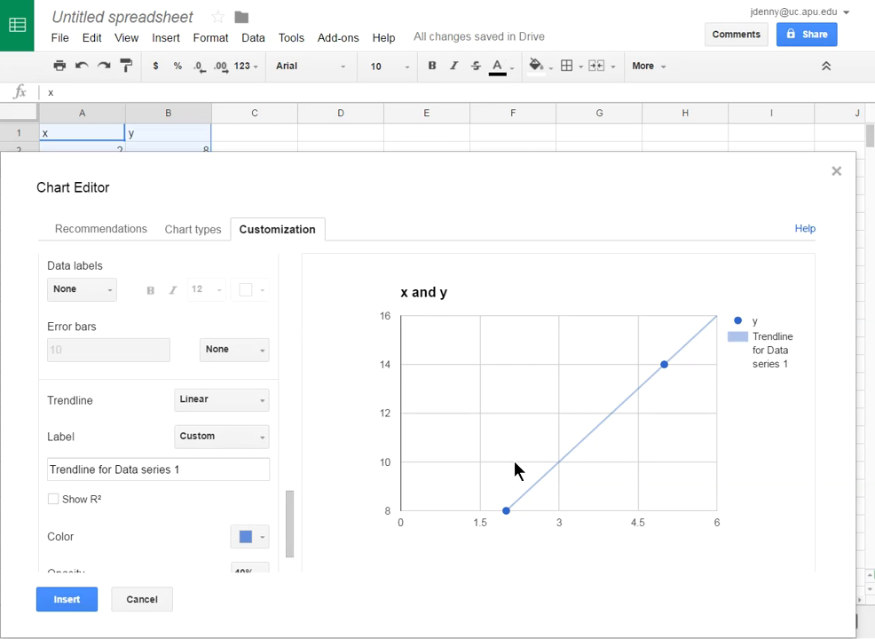
mouse_move(656, 392)
left_click(196, 441)
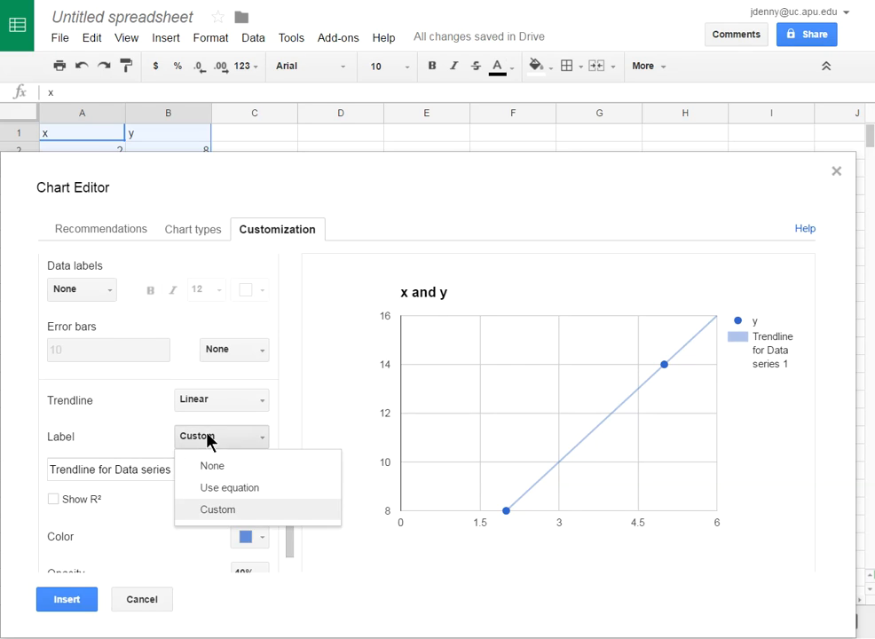
left_click(220, 490)
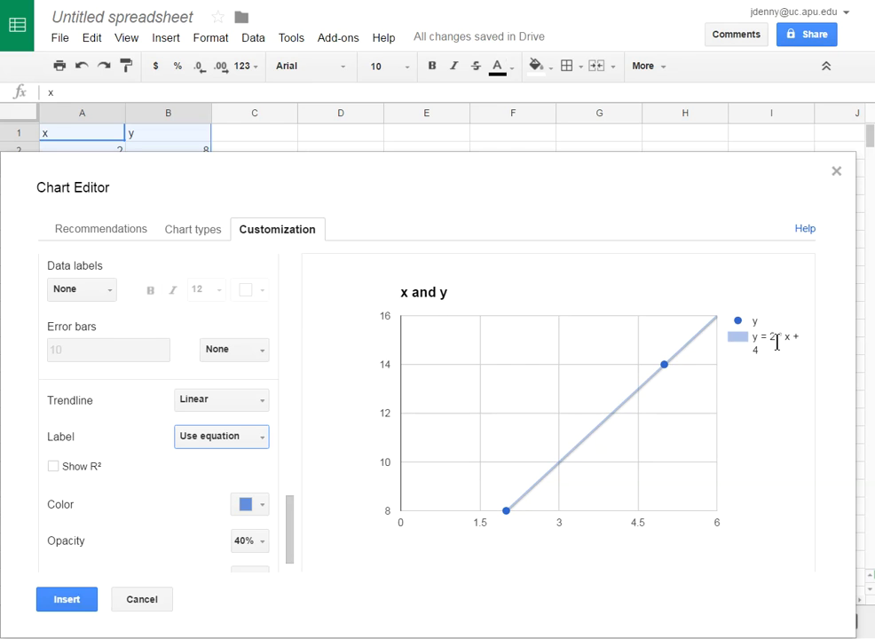
Insert the chart into the sheet and move it below the data table.
left_click(67, 600)
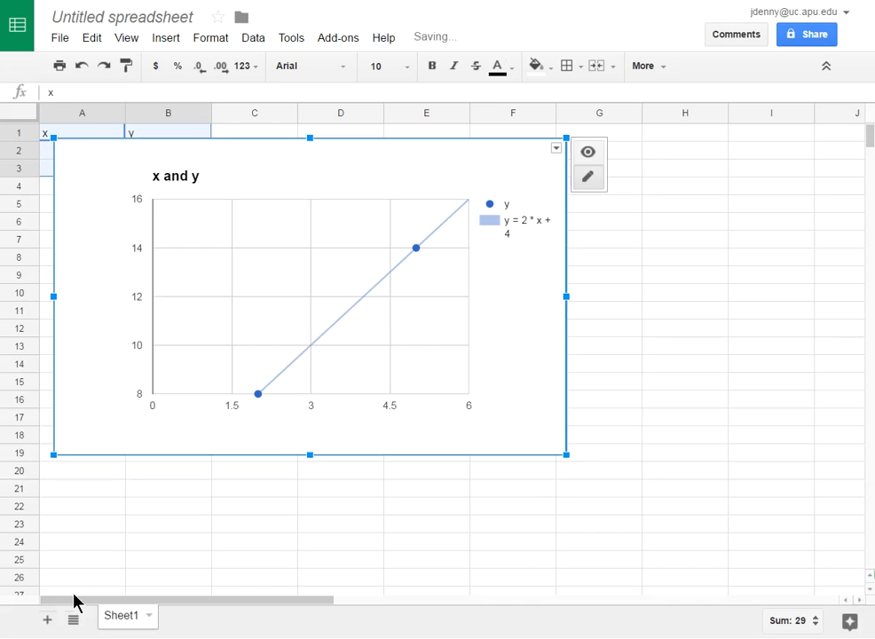
left_click_drag(273, 188, 277, 235)
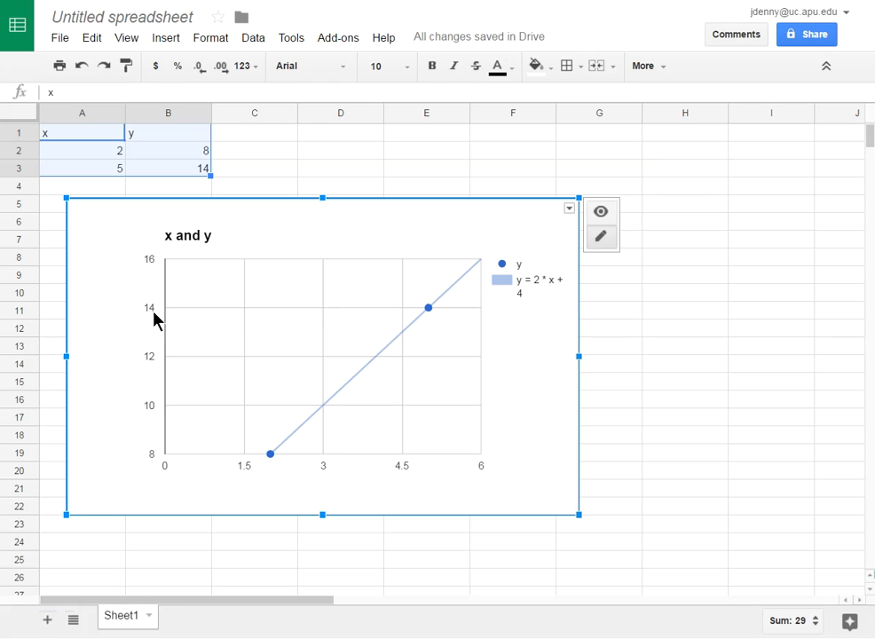
Set the minimum of the chart's vertical axis to 0.
left_click(153, 457)
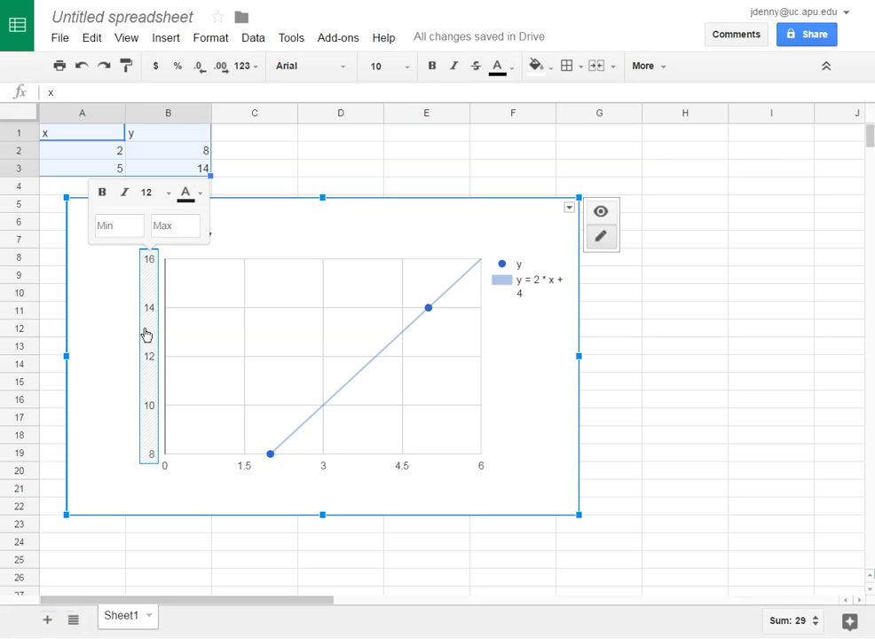
left_click(119, 229)
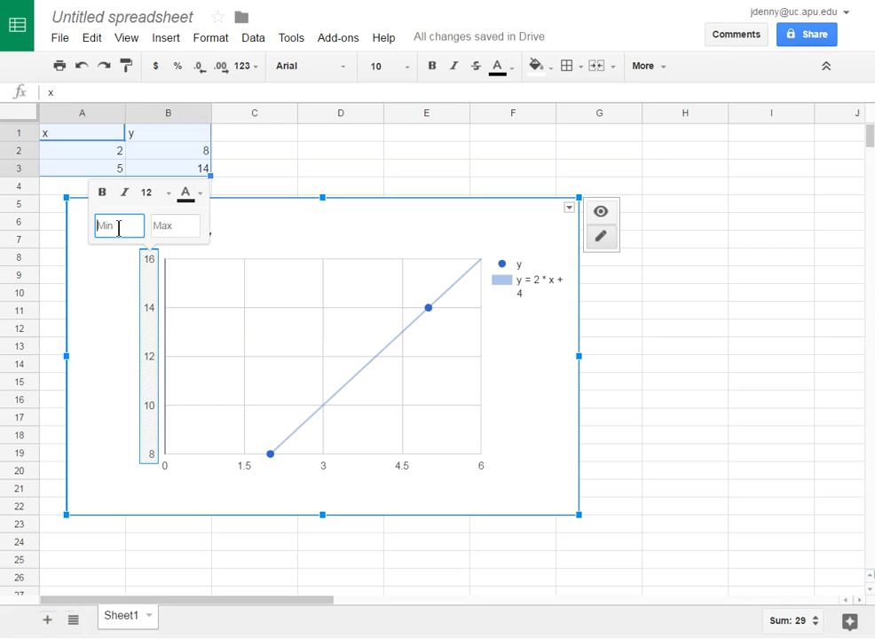
type("0")
left_click(178, 227)
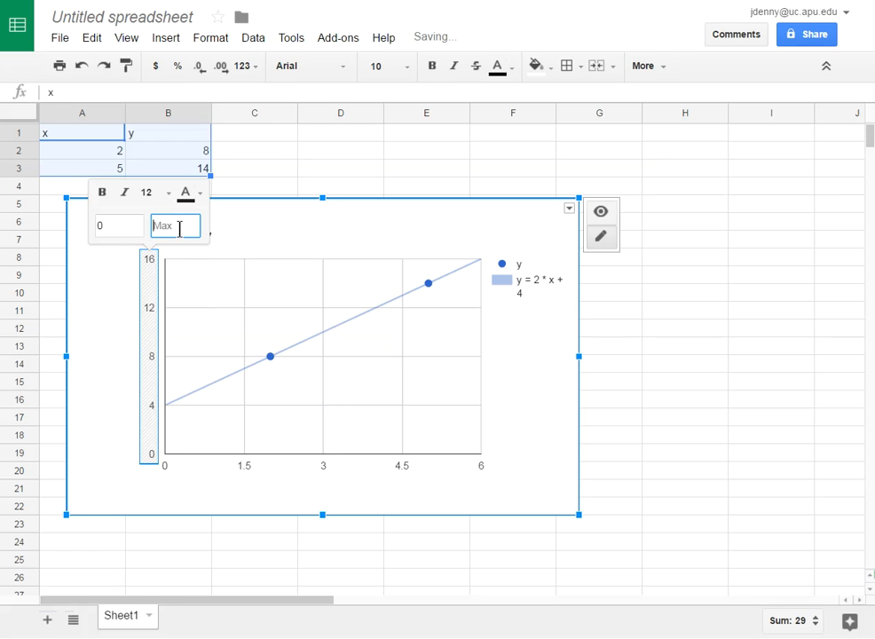
left_click(253, 235)
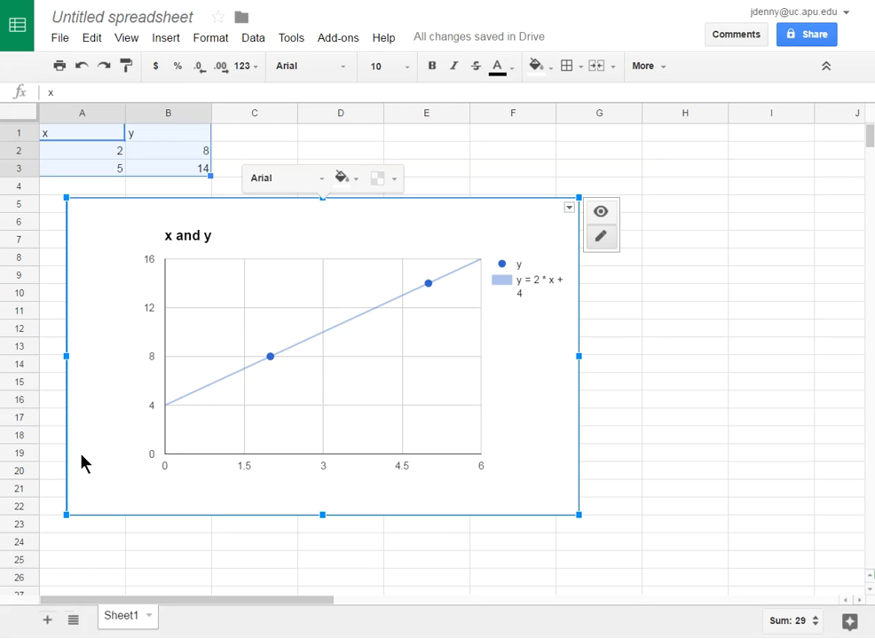
Set the minimum of the chart's horizontal axis to -10 and move the chart down to start around row 8.
left_click(170, 474)
left_click(283, 427)
type("-10")
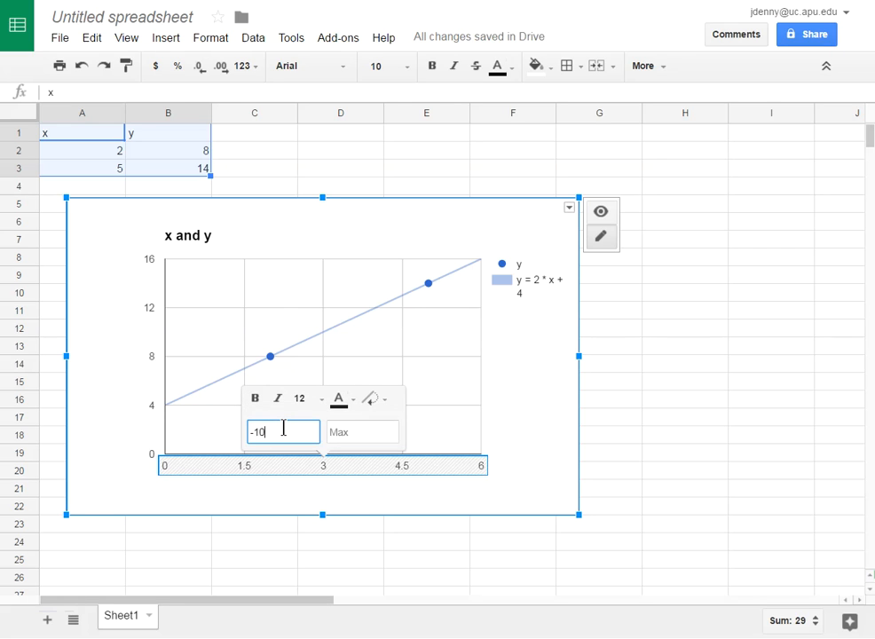
left_click(336, 432)
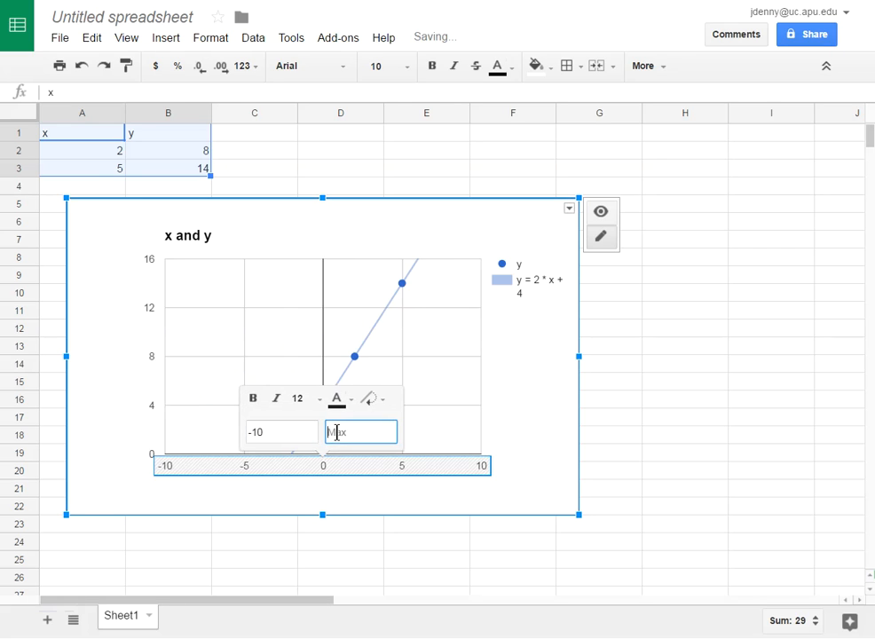
left_click(506, 428)
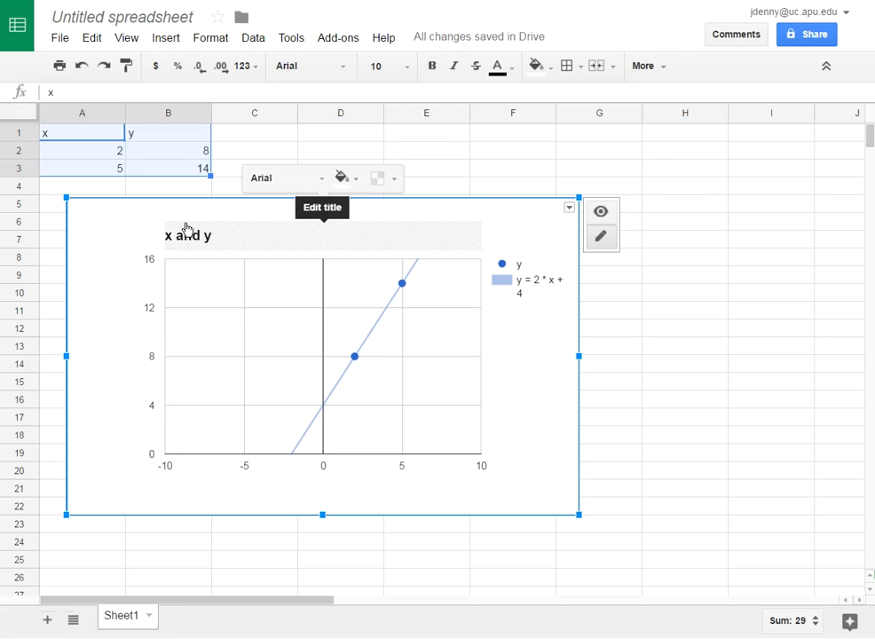
left_click_drag(243, 240, 285, 271)
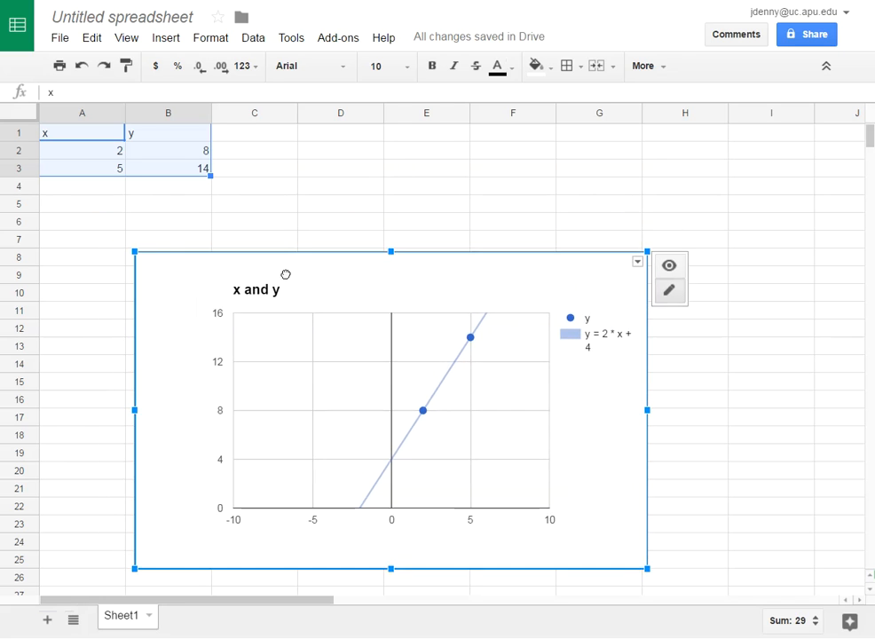
Enter the line's equation y=2x+4 as text in cell A4.
left_click(159, 191)
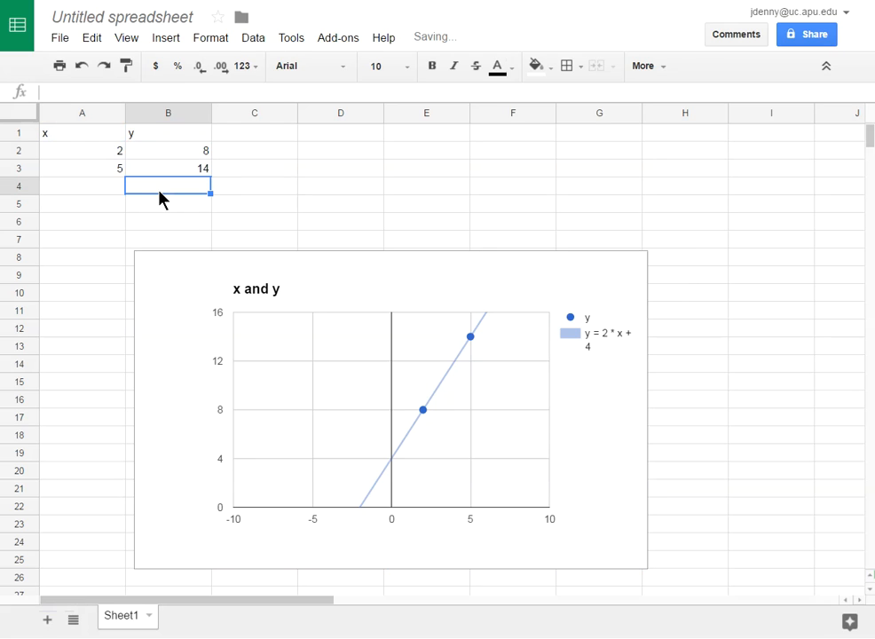
left_click(101, 188)
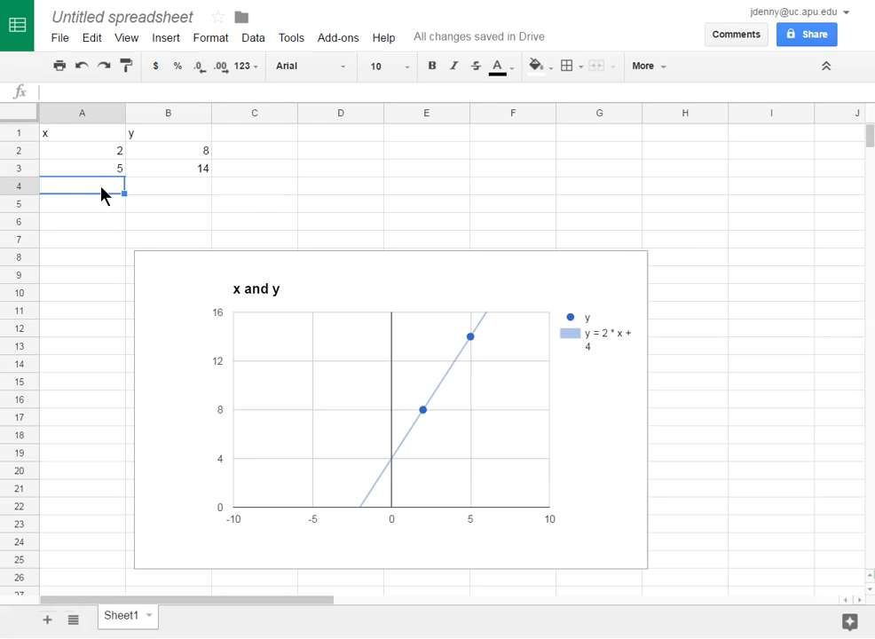
type("y=2x+4")
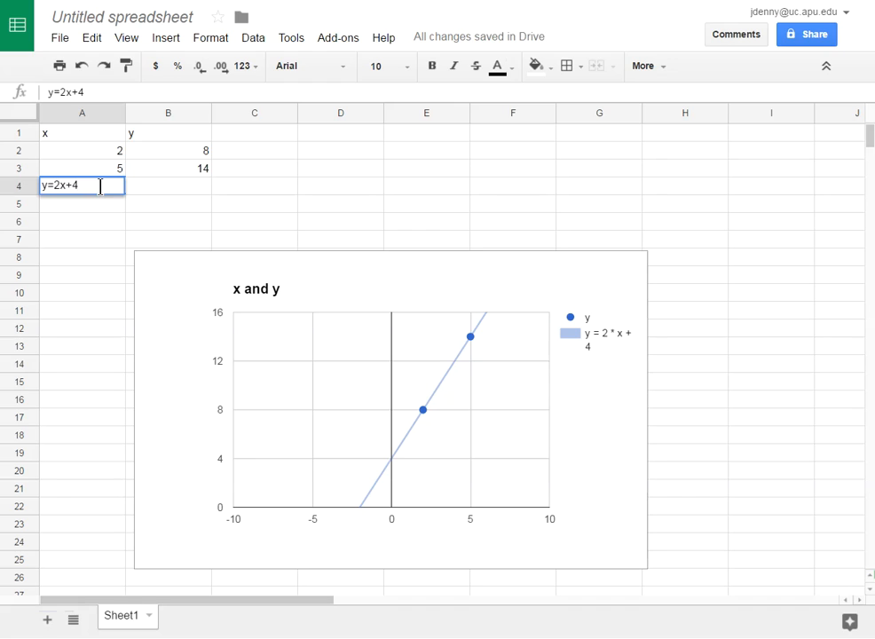
key("Return")
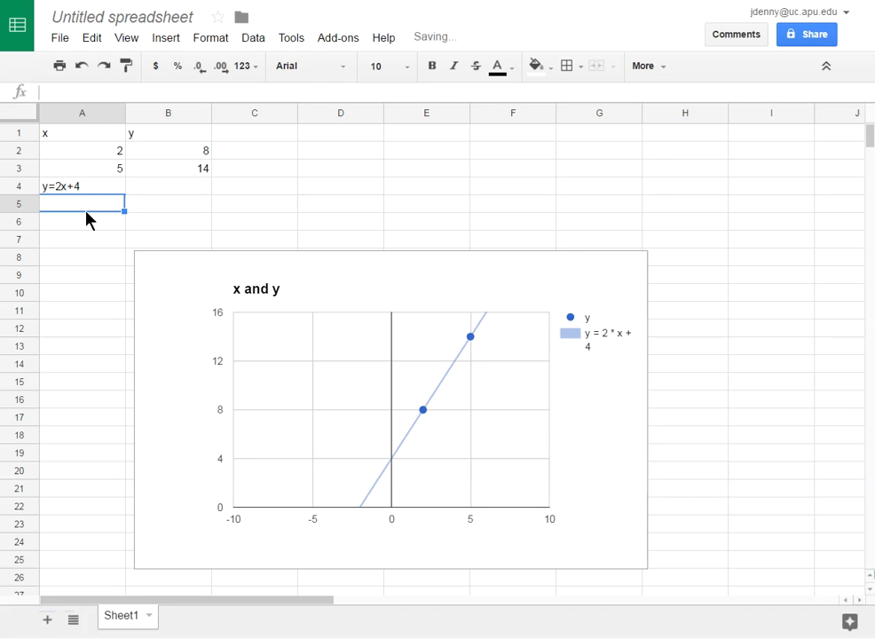
Move the equation text from A4 to B1 so it replaces the y column's header.
left_click(92, 190)
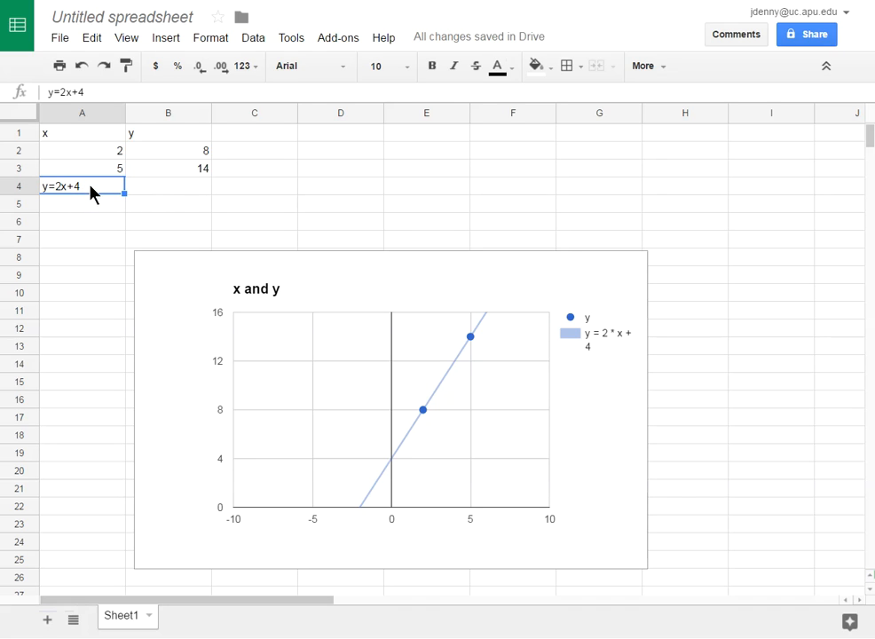
mouse_move(85, 193)
left_mouse_down()
mouse_move(84, 206)
mouse_move(85, 187)
left_mouse_up()
left_click_drag(93, 226, 246, 139)
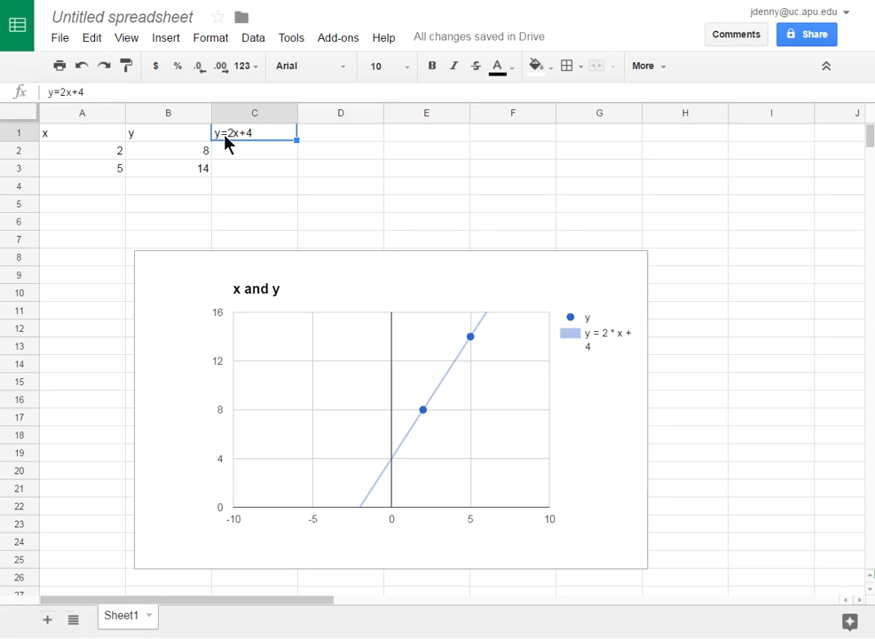
left_click_drag(251, 137, 189, 143)
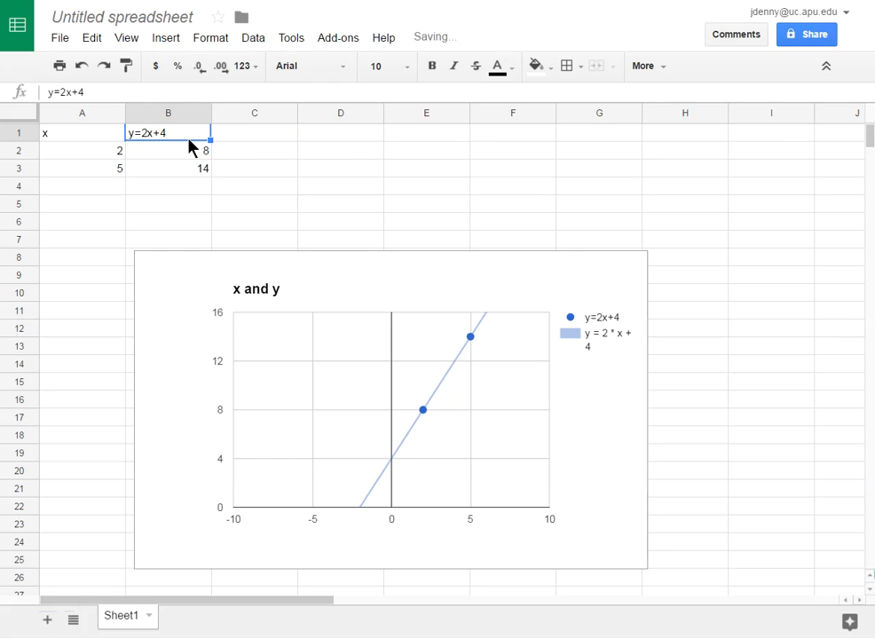
left_click(197, 204)
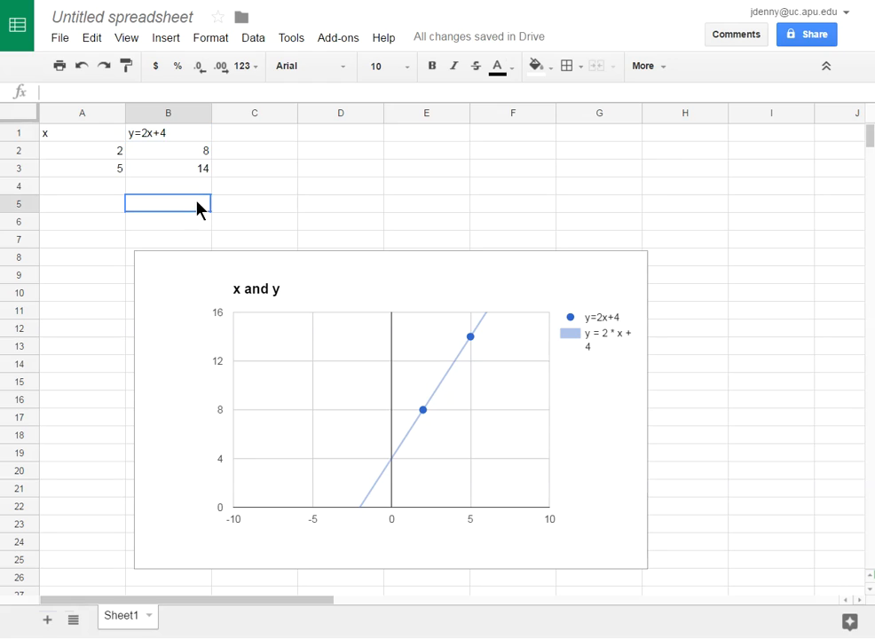
Enter the formula =2*A4+4 in cell B4 to calculate y from the x value in A4.
left_click(182, 152)
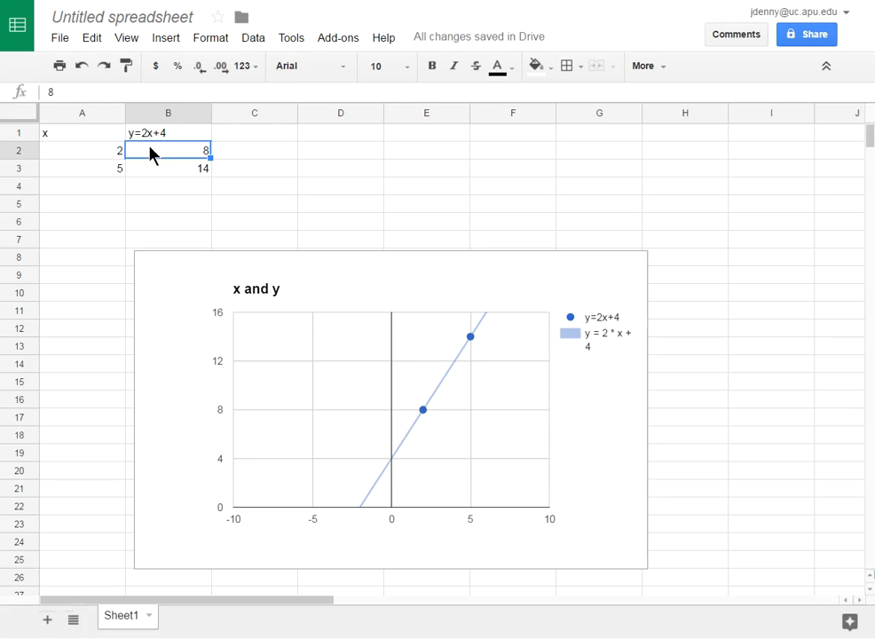
left_click(173, 192)
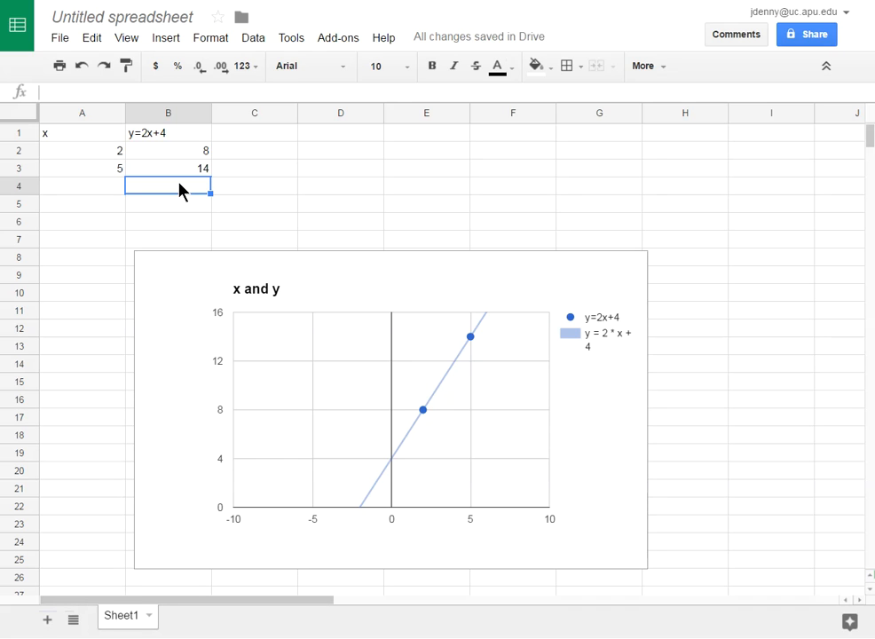
type("=2*x")
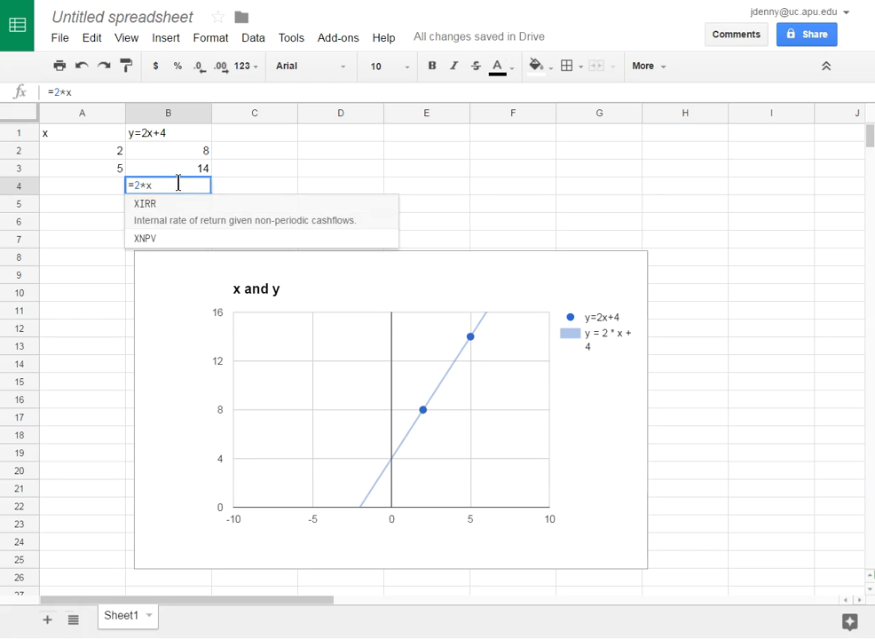
type("+4")
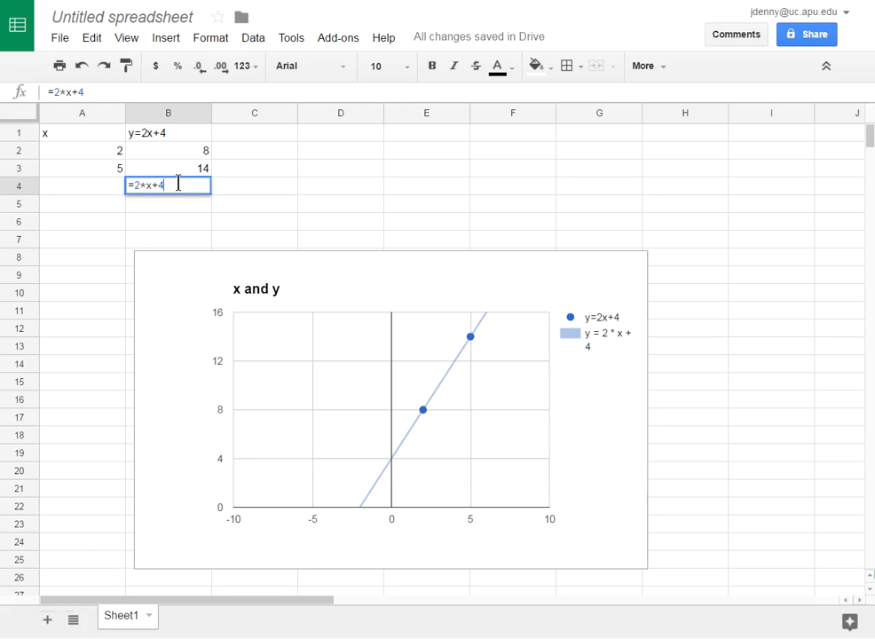
left_click(153, 187)
key("BackSpace")
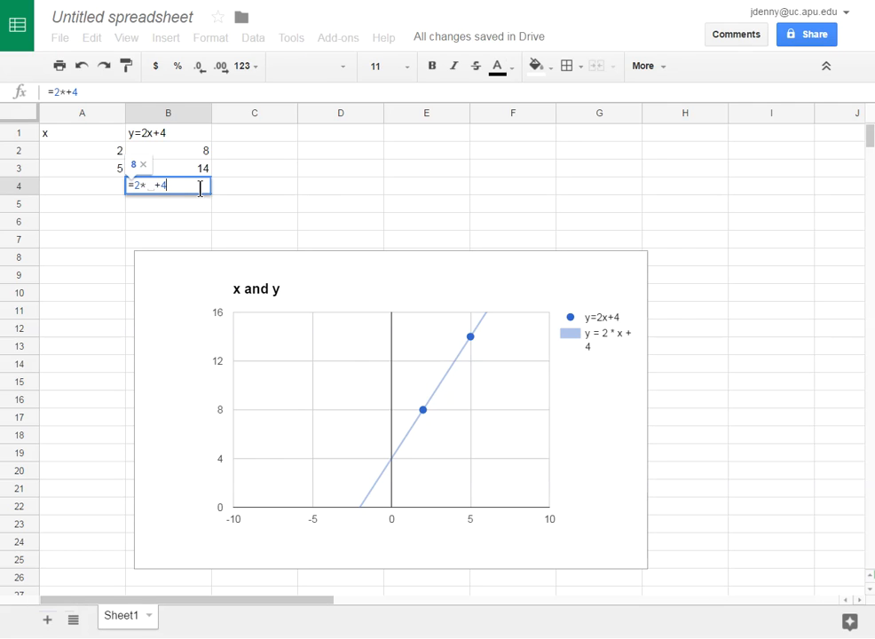
left_click(85, 192)
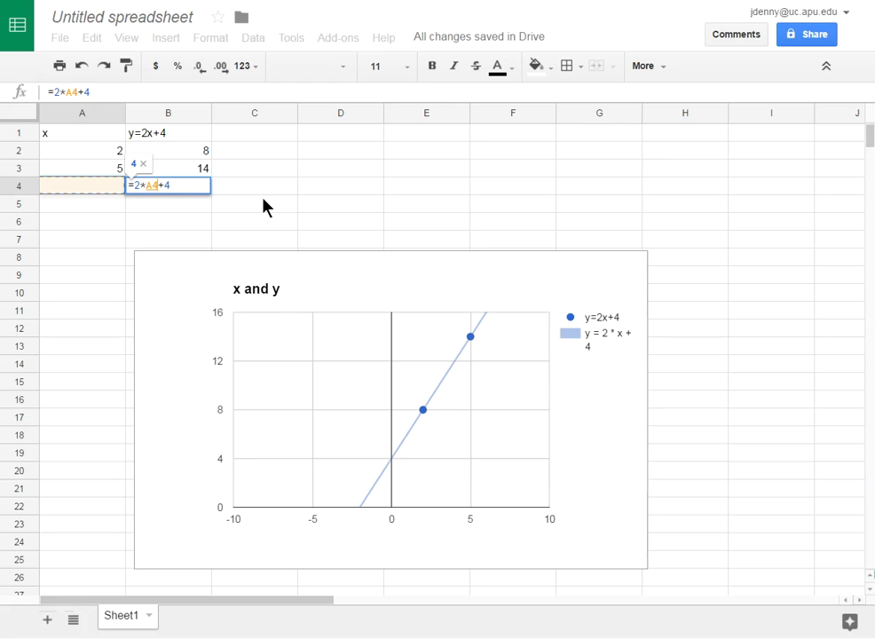
key("Return")
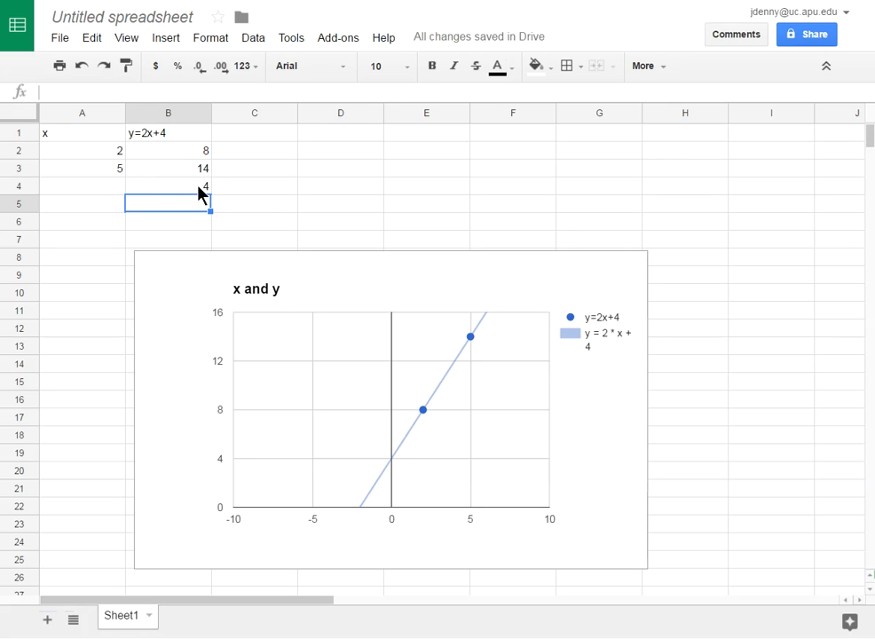
Try the x values 0, 1 and 2 one after another in cell A4 to test the formula.
left_click(111, 182)
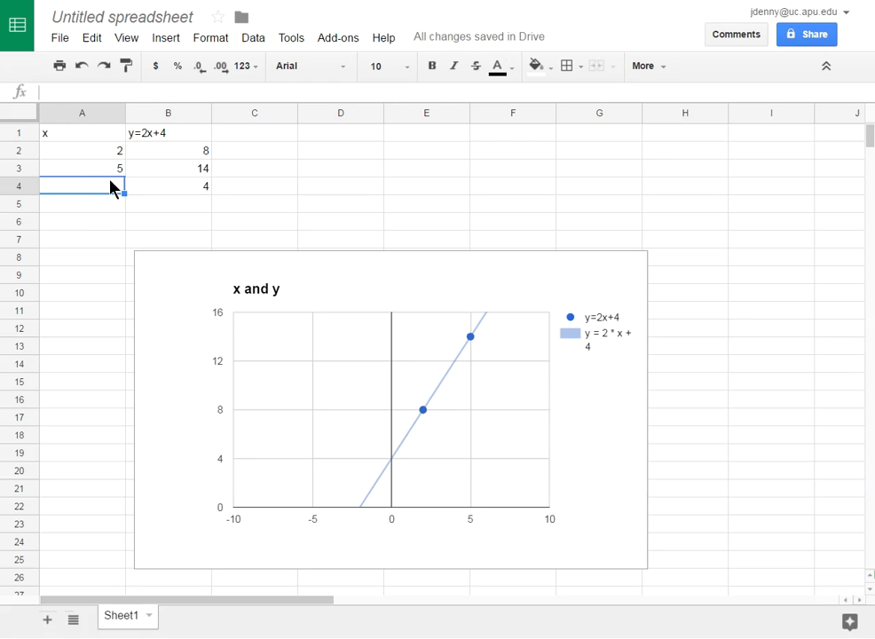
type("0")
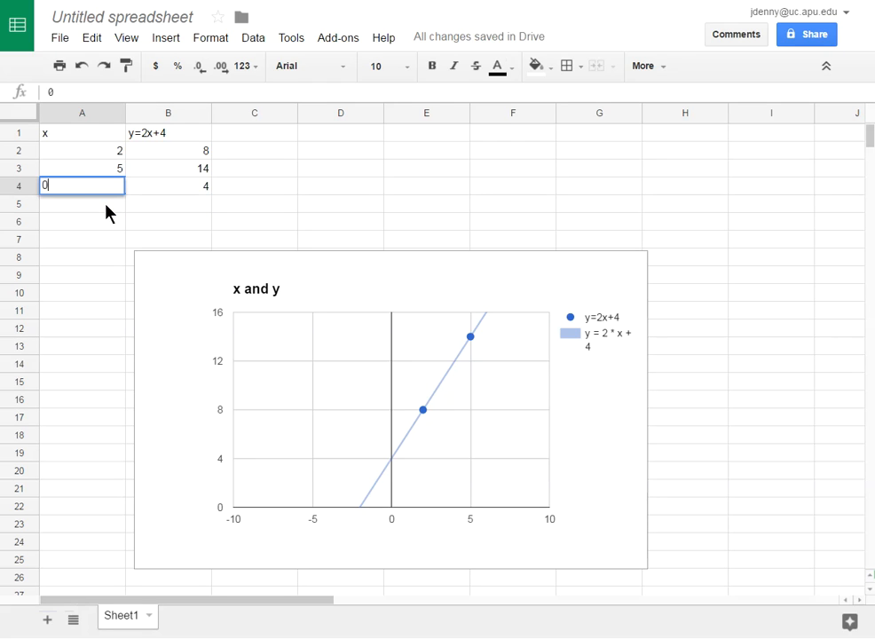
key("Return")
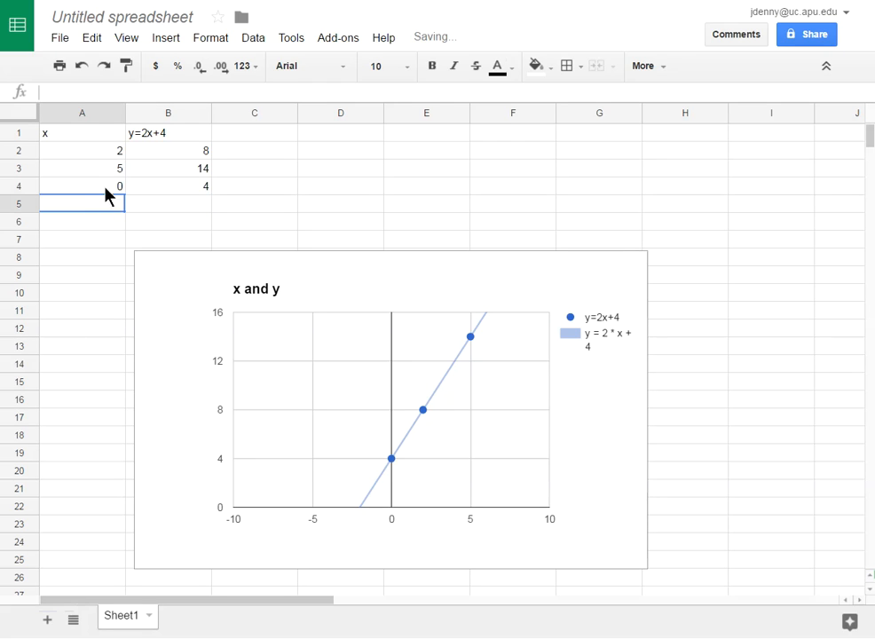
left_click(117, 186)
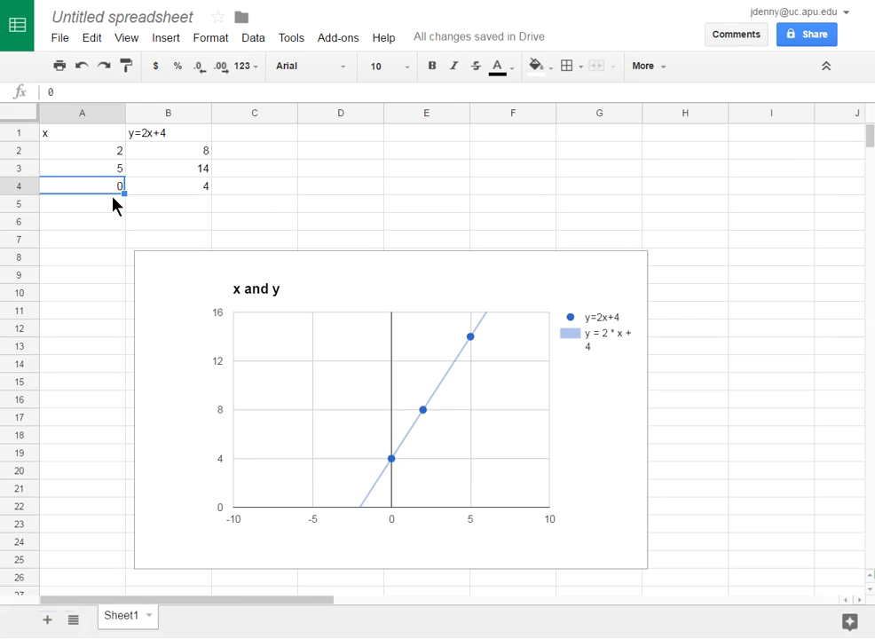
type("1")
left_click(203, 209)
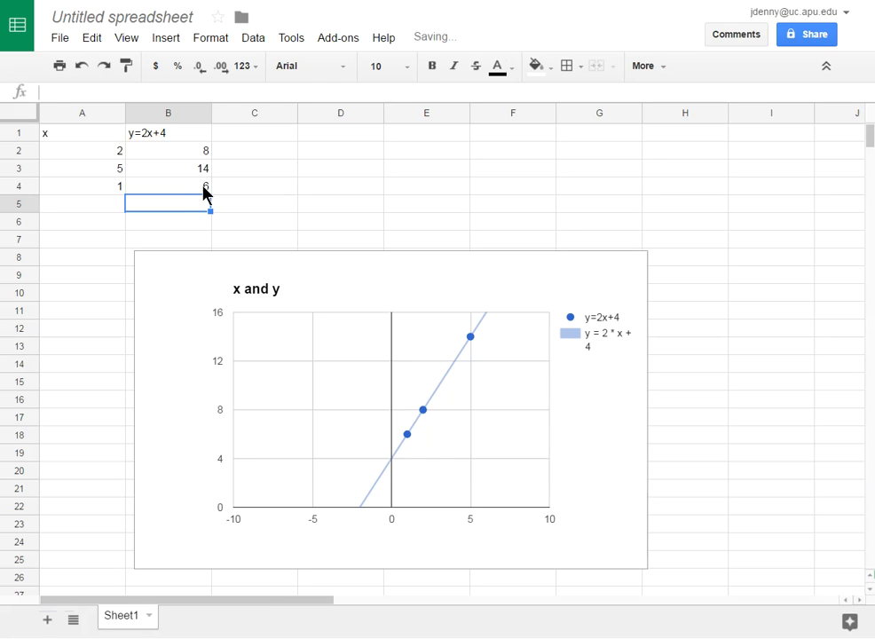
left_click(117, 194)
type("2")
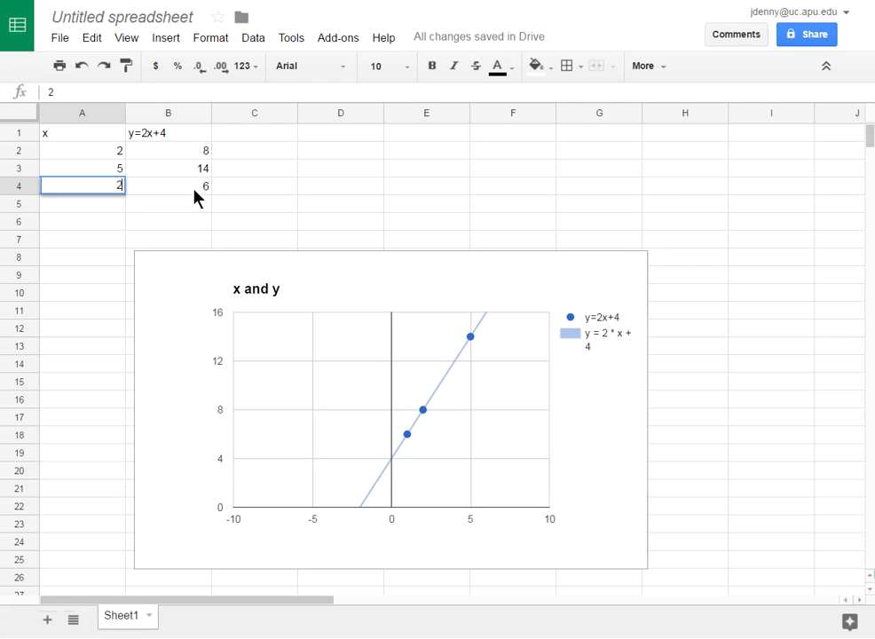
key("Return")
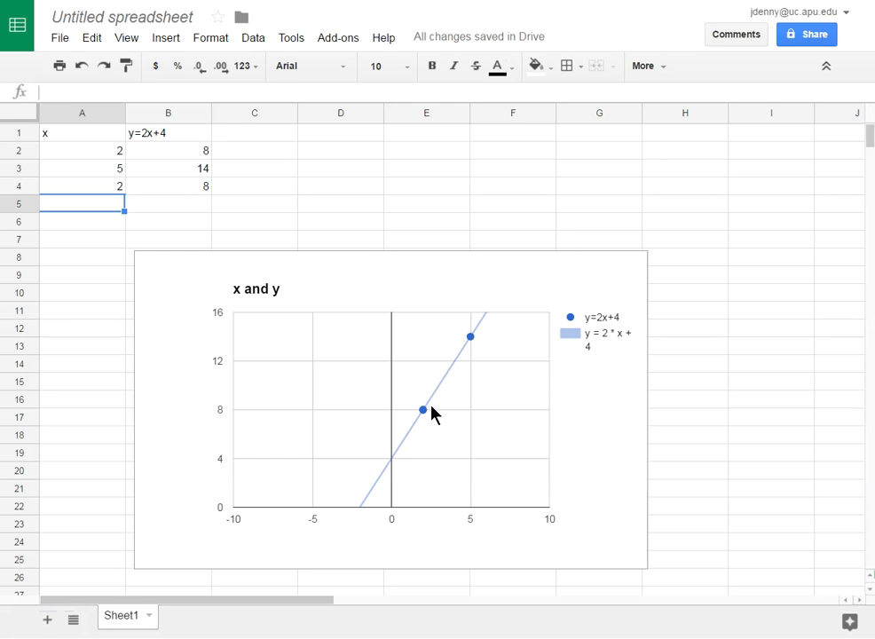
Set the x value in cell A4 to 3.
left_click(116, 188)
type("3")
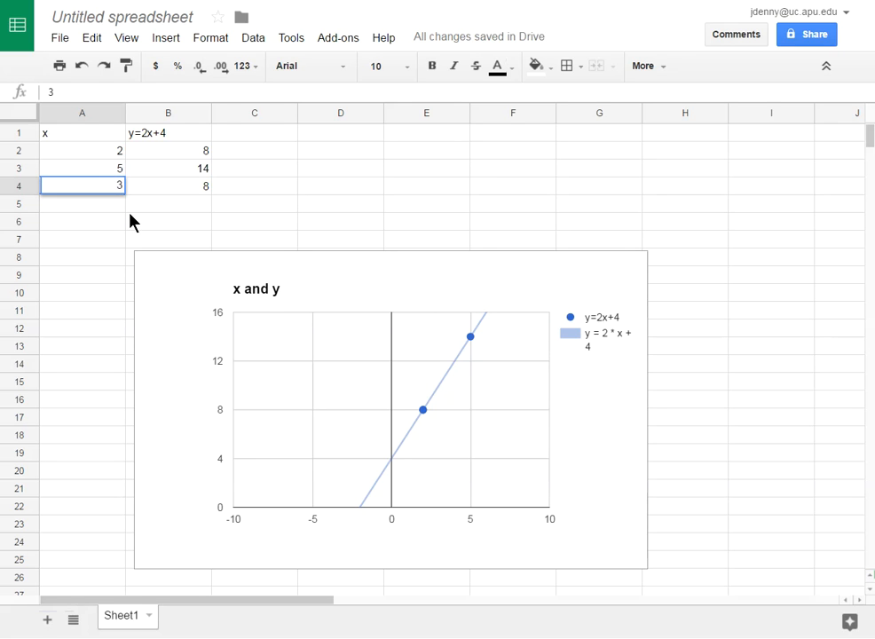
key("Return")
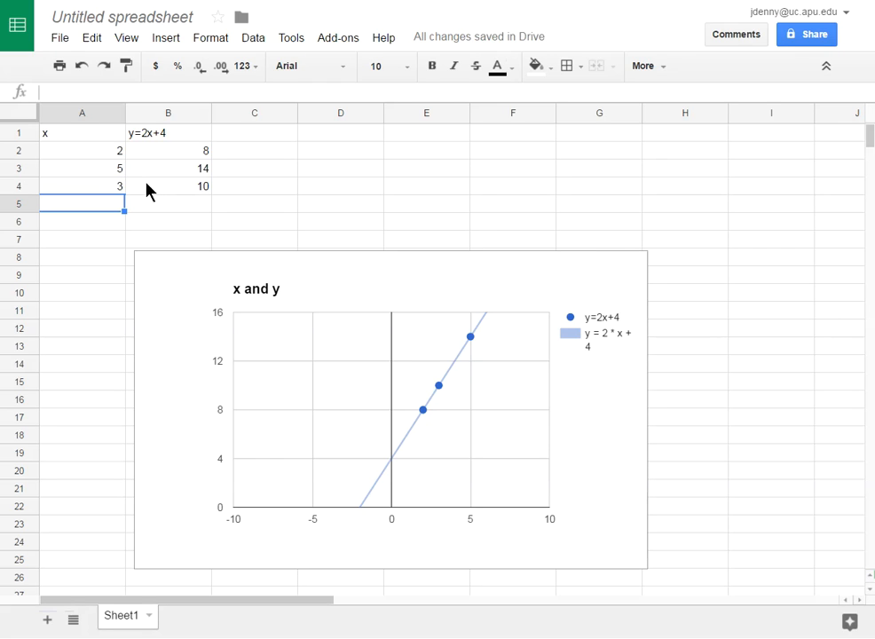
Fill the formula from B4 up into B3 and B2, and check the cell reference in B2's formula.
left_click(186, 188)
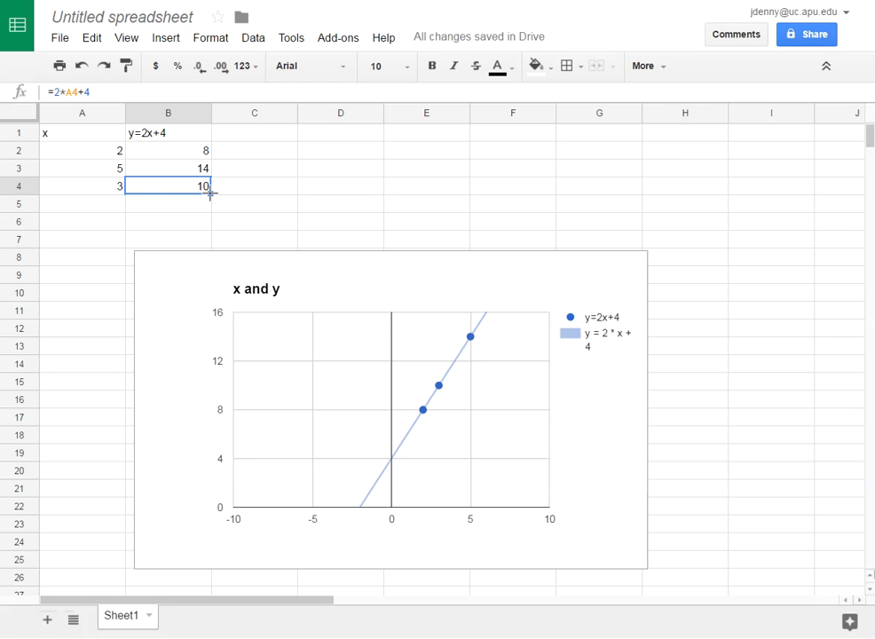
left_click_drag(210, 192, 212, 150)
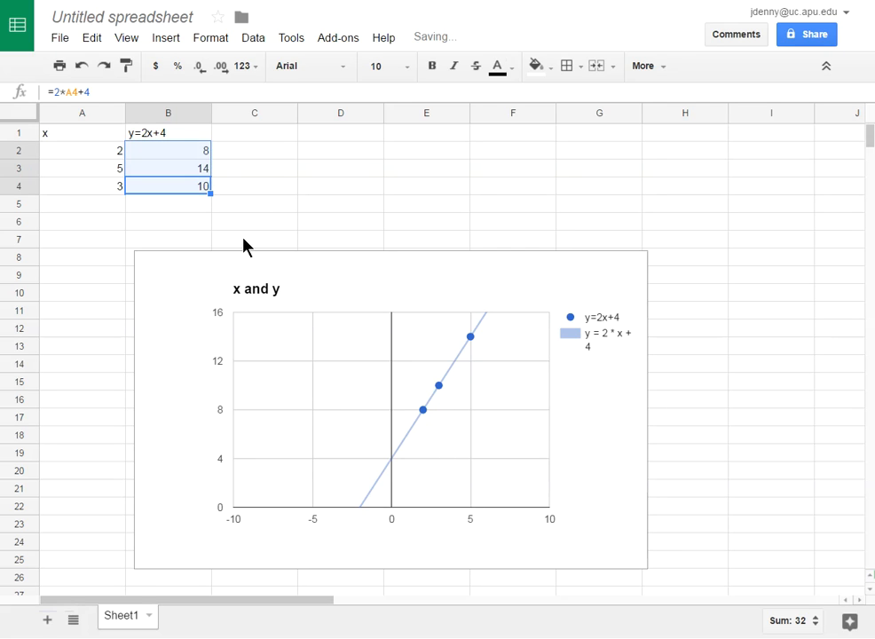
left_click(243, 240)
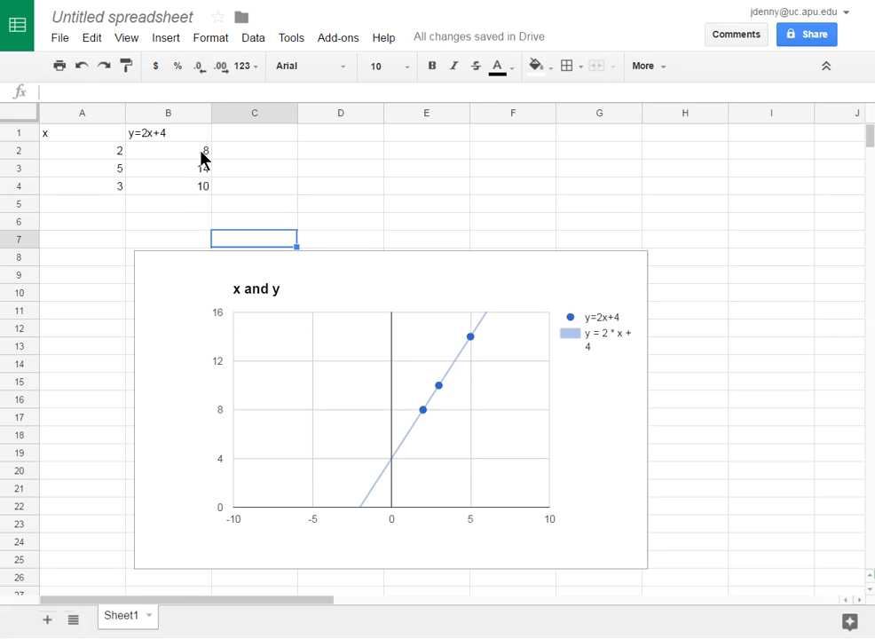
left_click(204, 157)
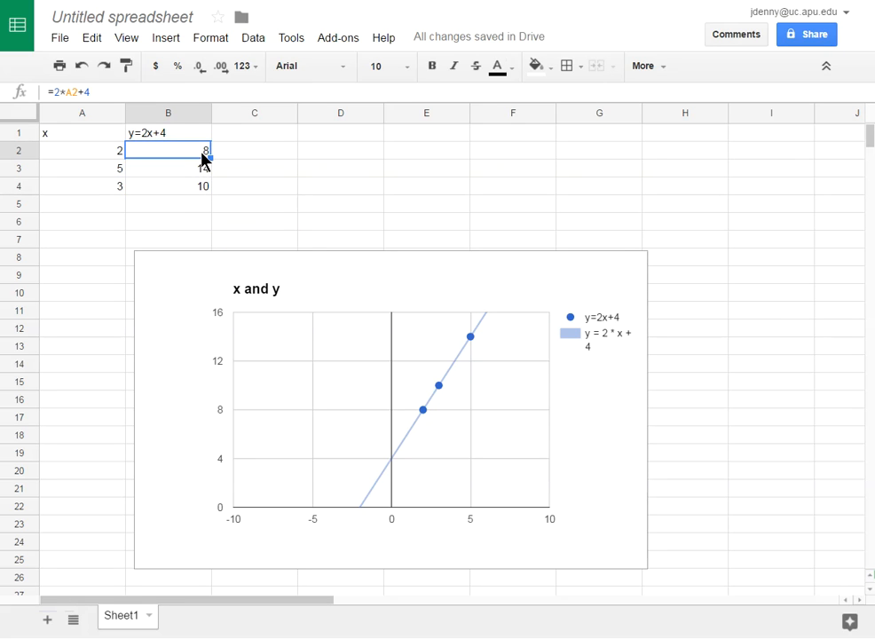
left_click(98, 92)
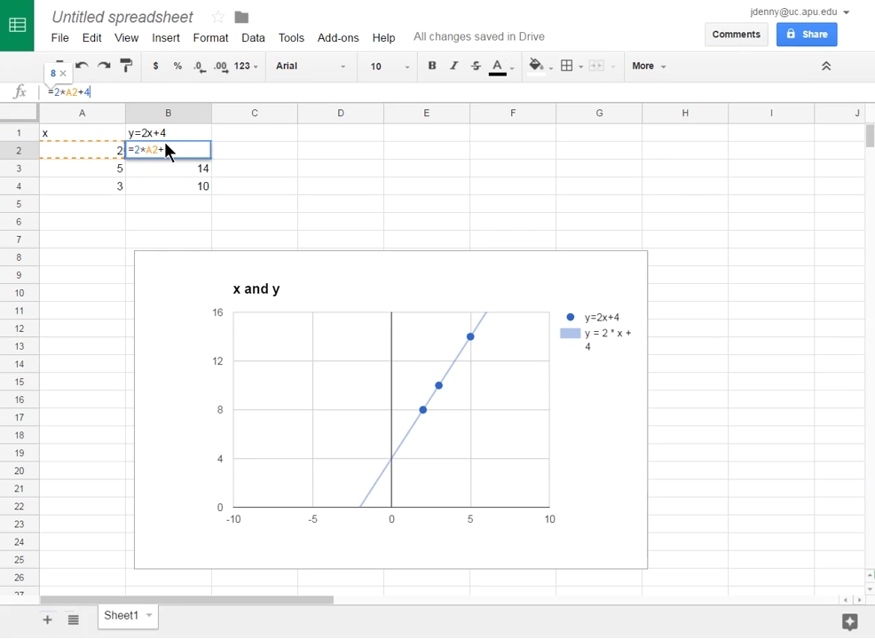
key("Return")
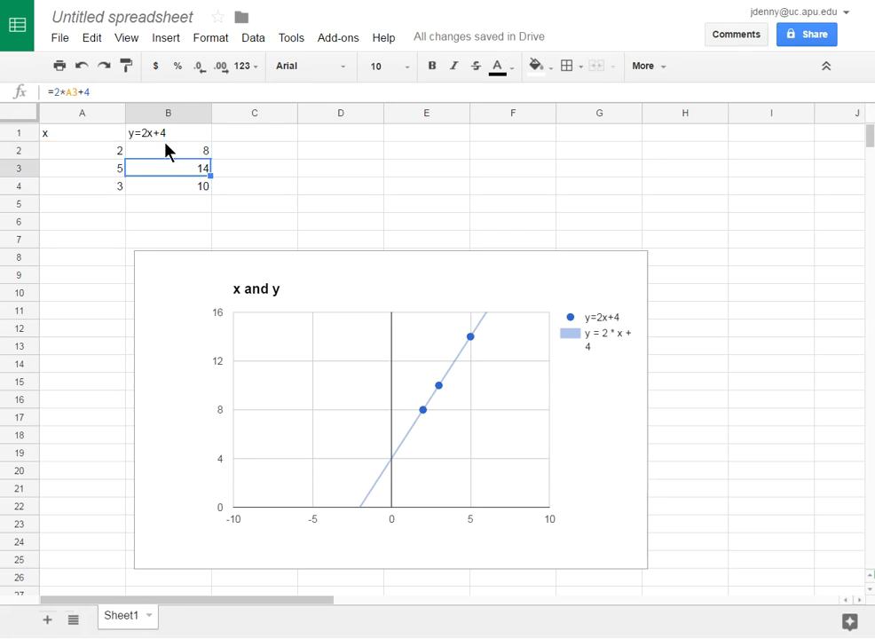
left_click(116, 152)
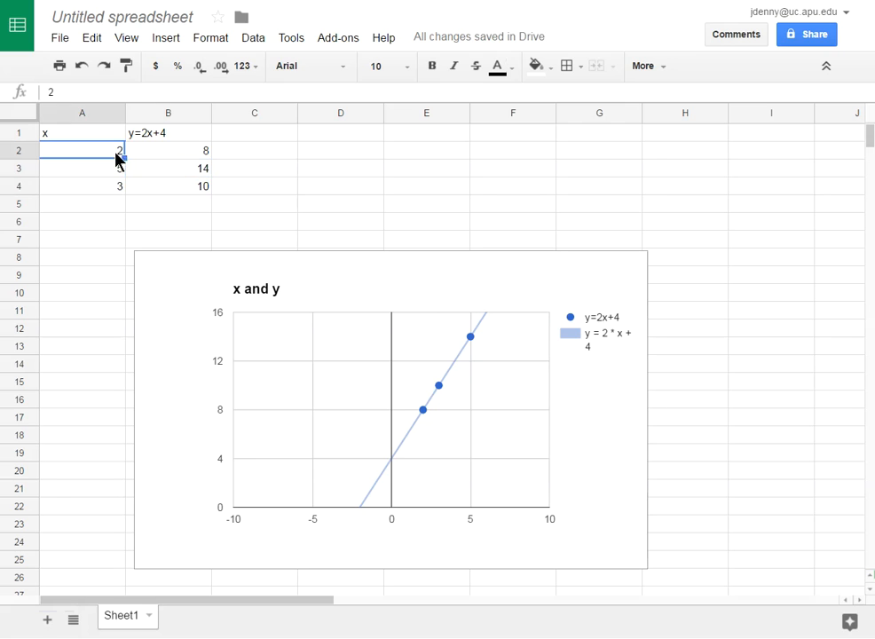
Set the x value in cell A2 to 1.
type("1")
left_click(263, 197)
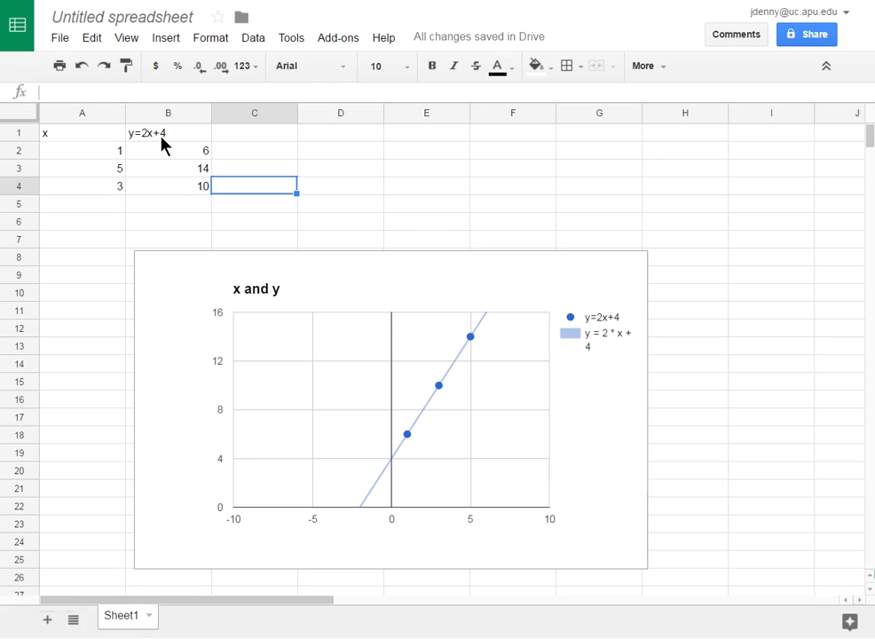
Calculate the line's slope in cell A5 with =slope(B2:B3,A2:A3) and review the formula's ranges.
left_click(112, 206)
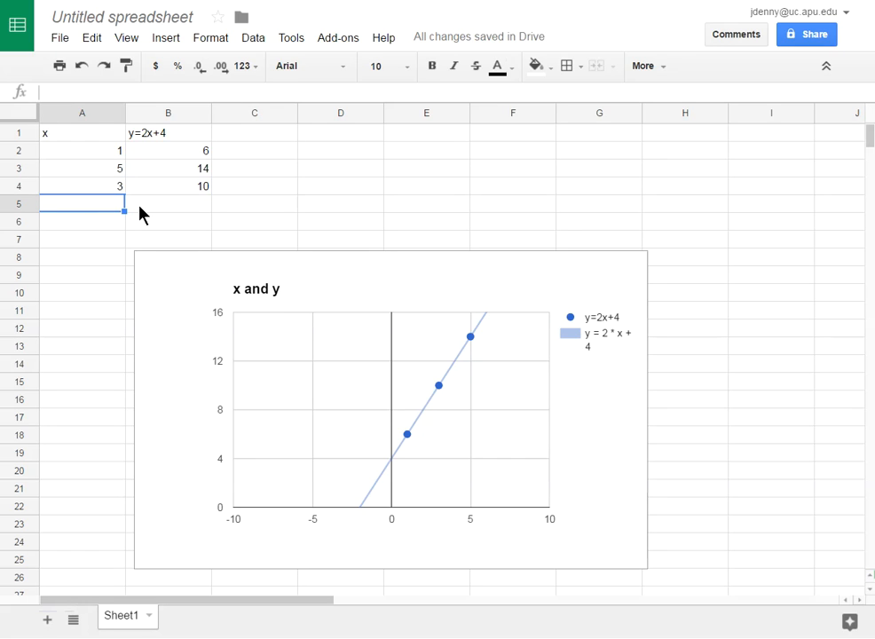
type("=slope")
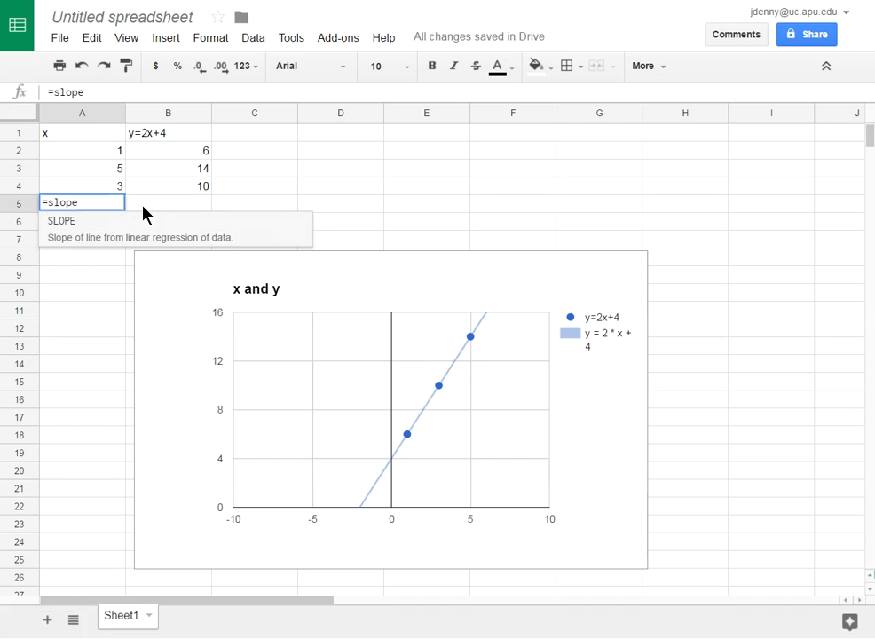
type("(")
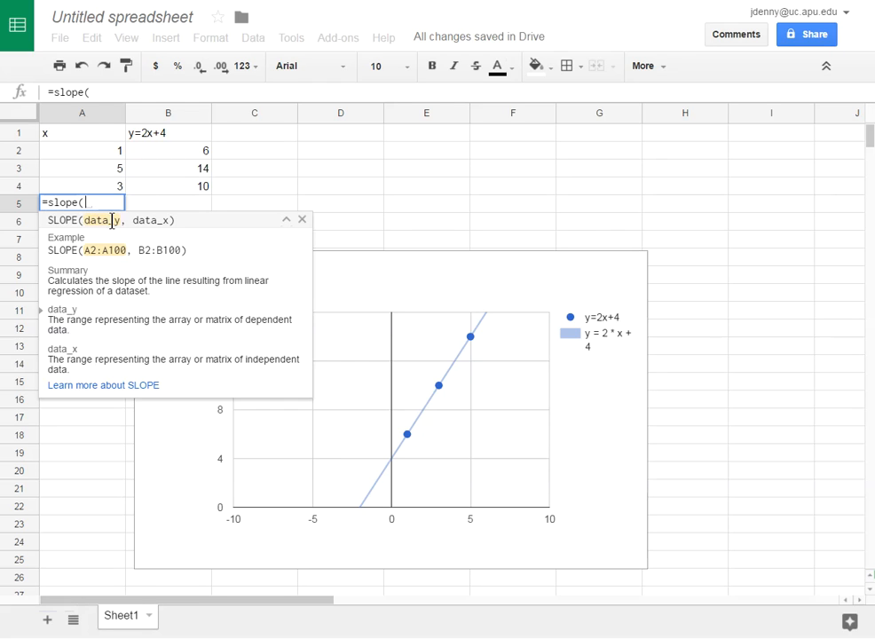
left_click_drag(175, 152, 177, 166)
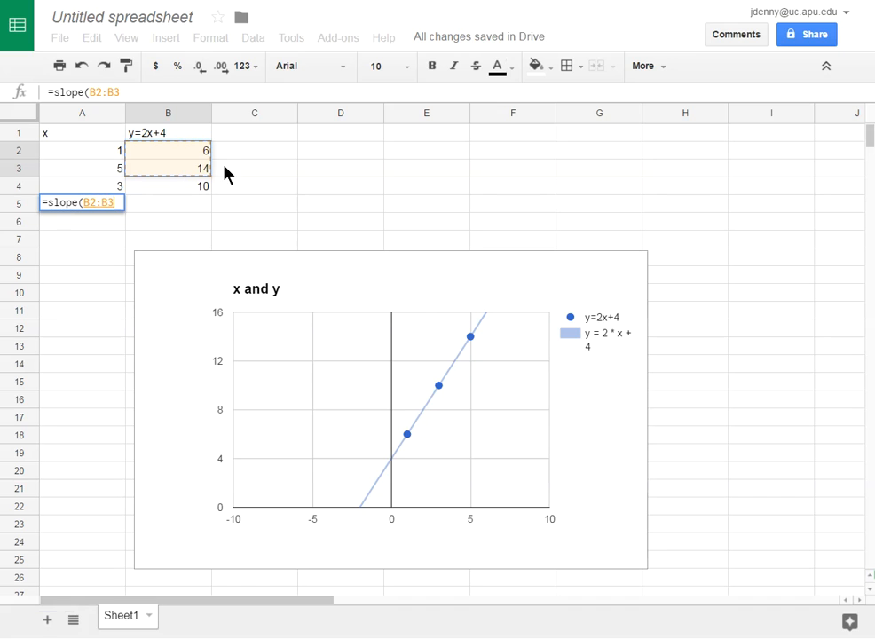
type(",")
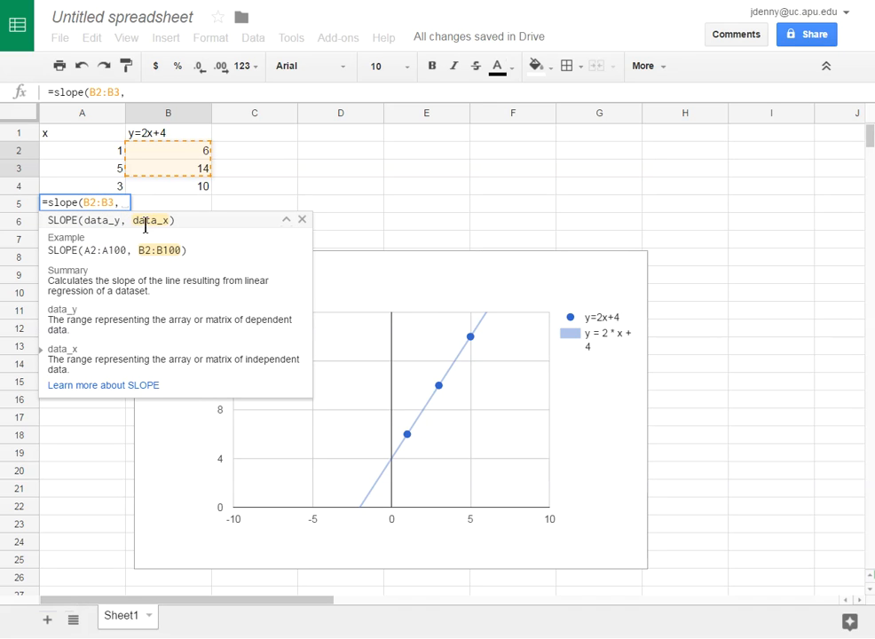
left_click_drag(105, 149, 108, 170)
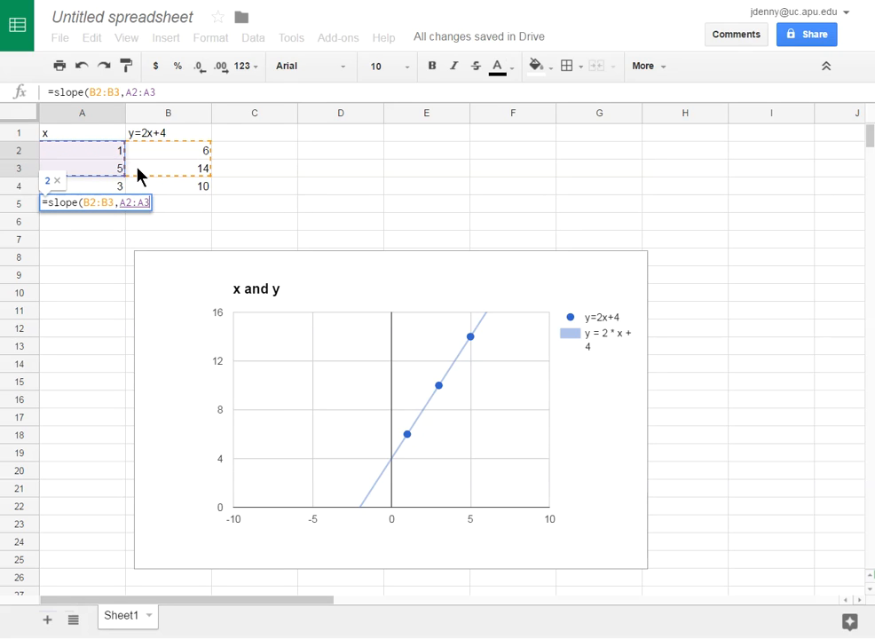
type(")")
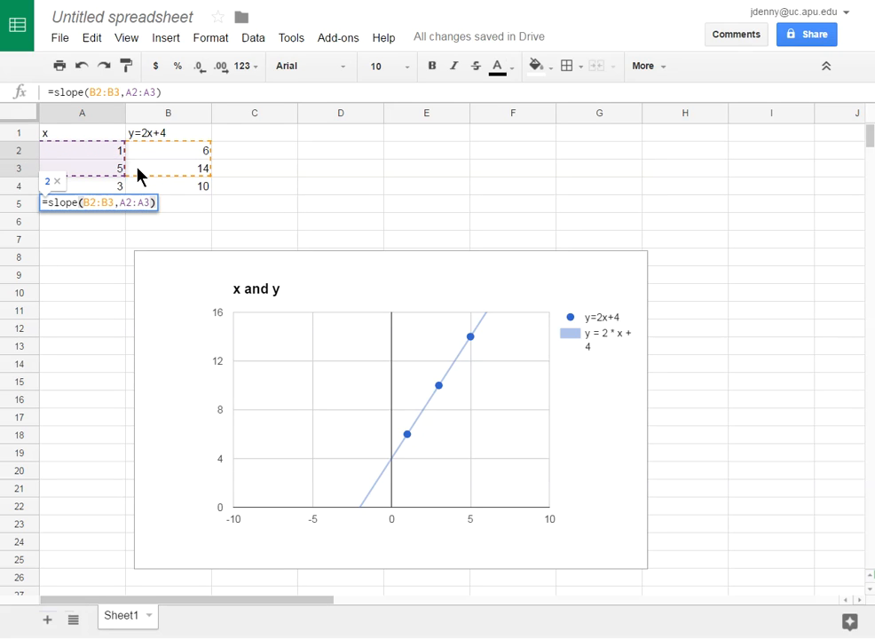
key("Return")
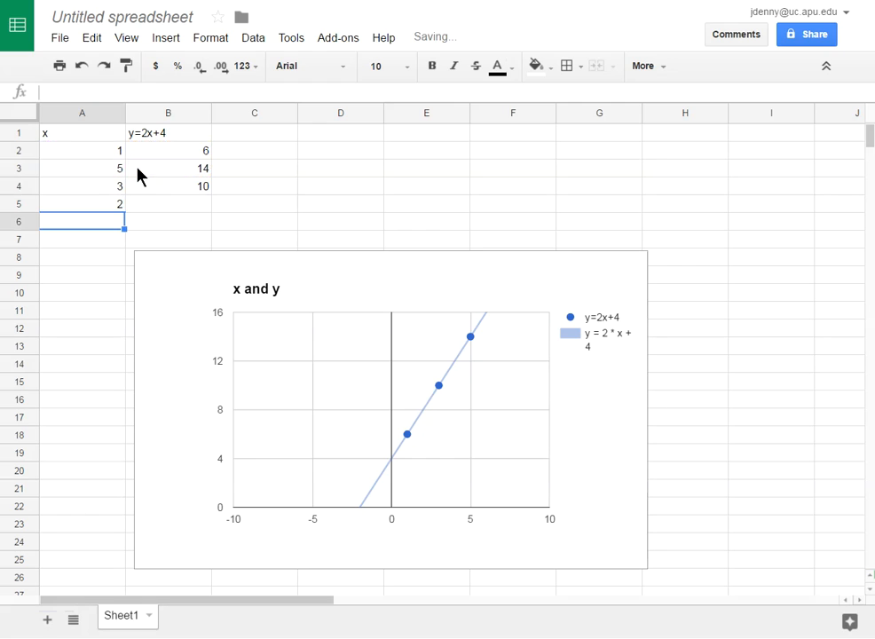
left_click(107, 203)
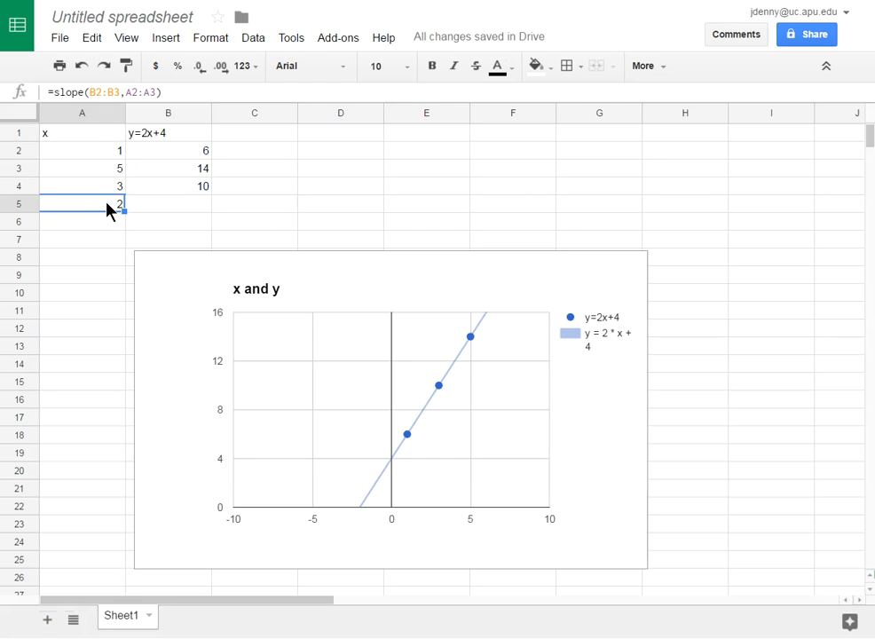
double_click(108, 204)
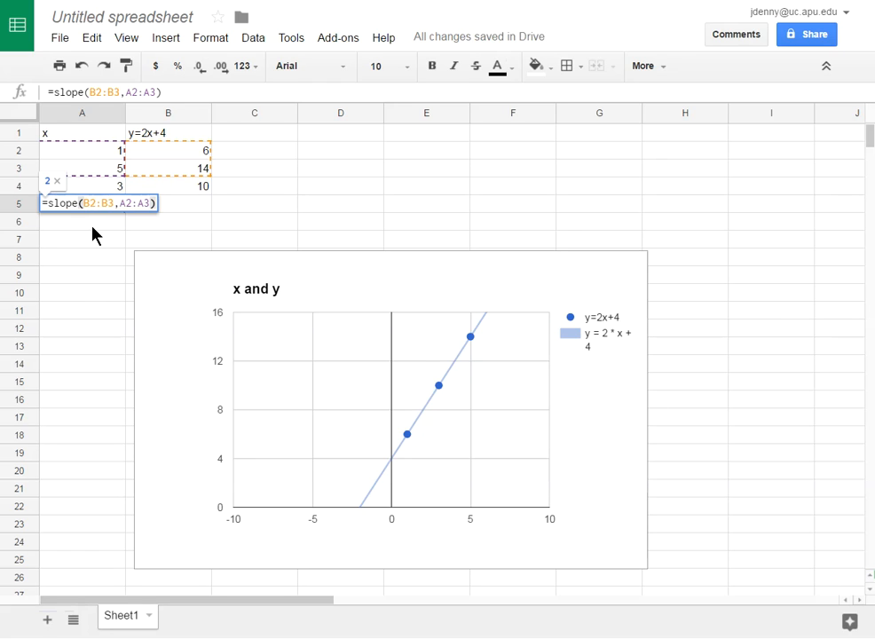
key("Return")
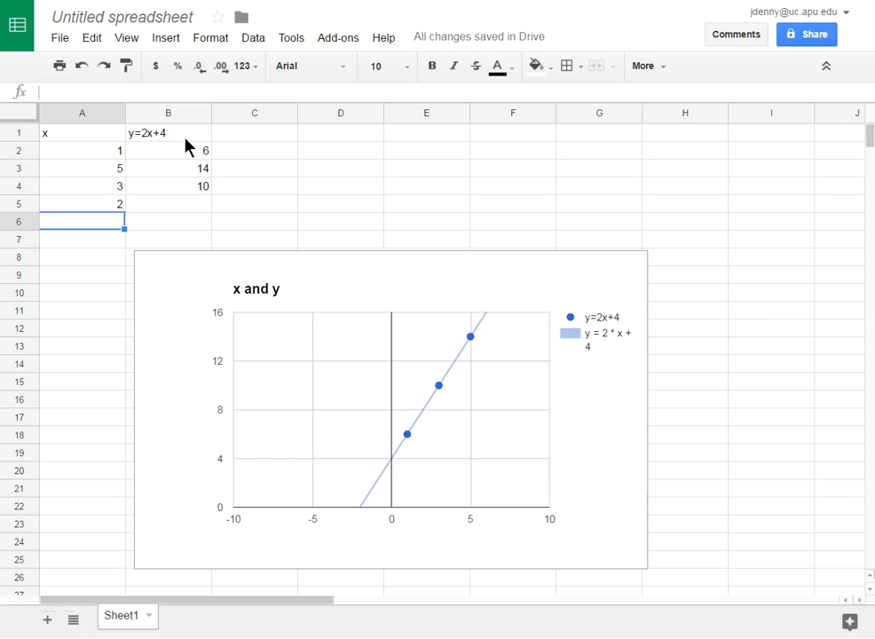
Calculate the line's y-intercept in cell A6 with the formula =intercept(B2:B3,A2:A3).
type("=")
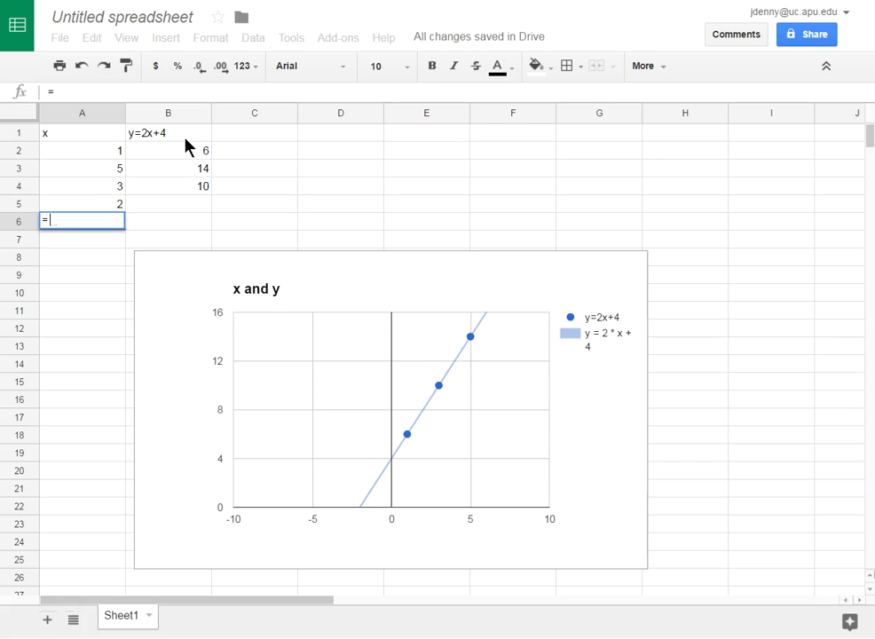
type("intercept")
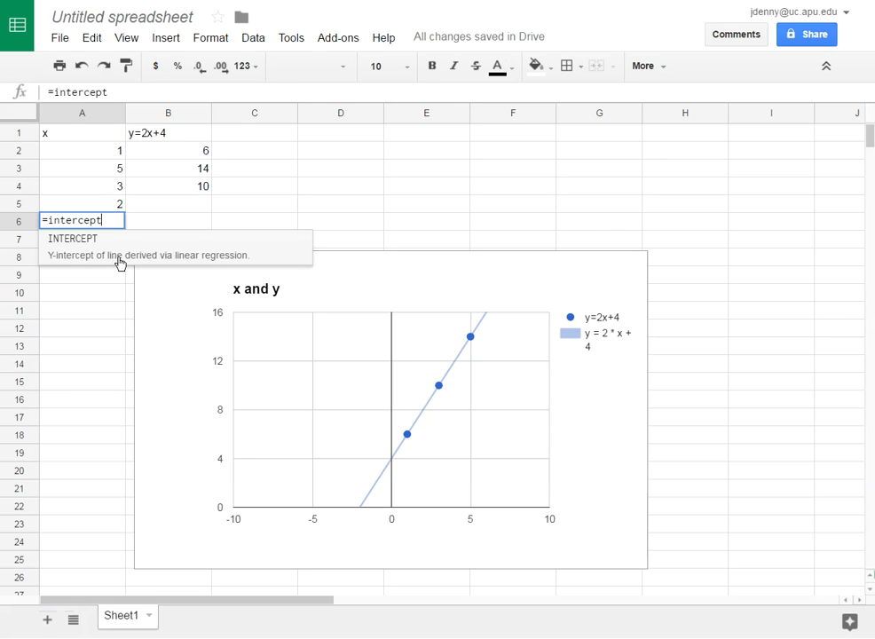
type("(")
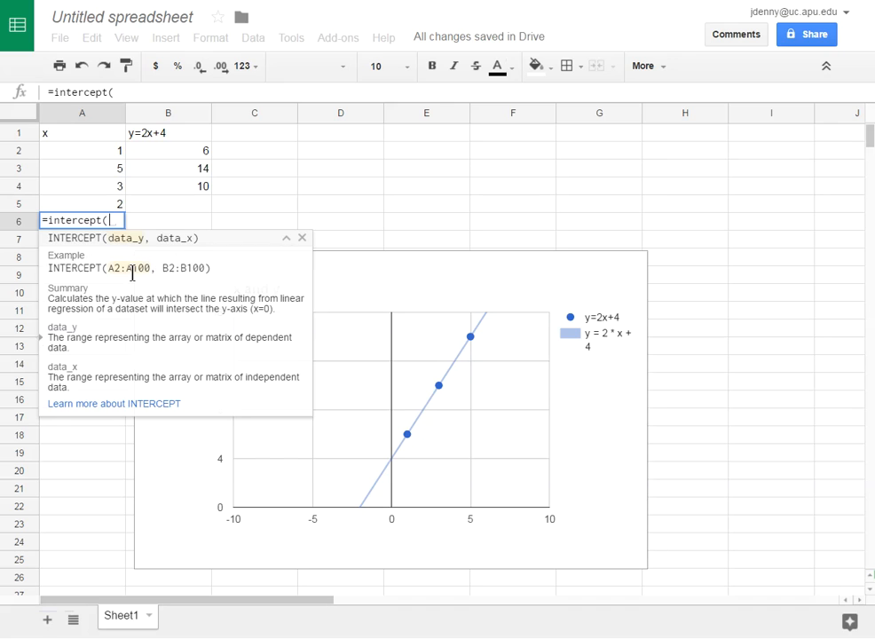
left_click_drag(168, 146, 171, 168)
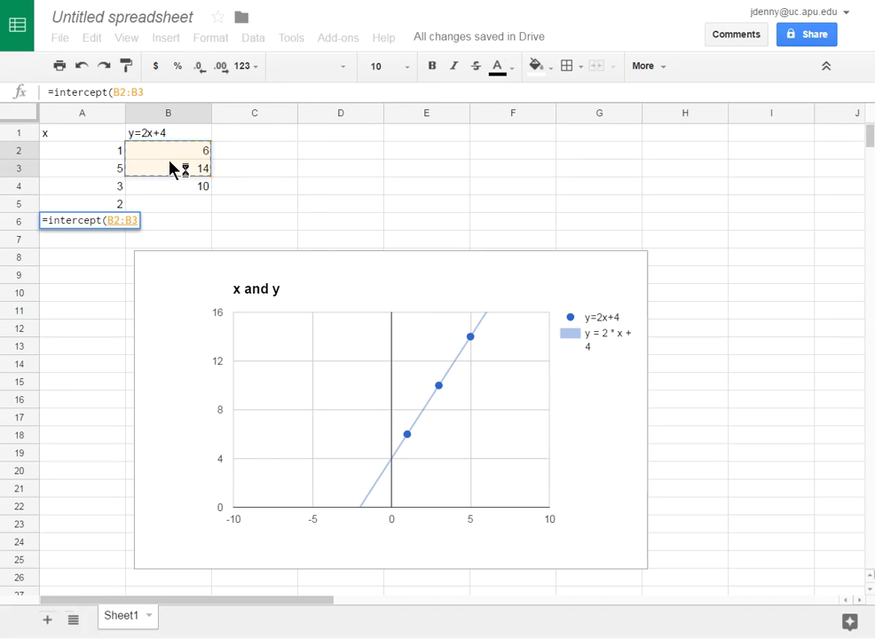
type(",")
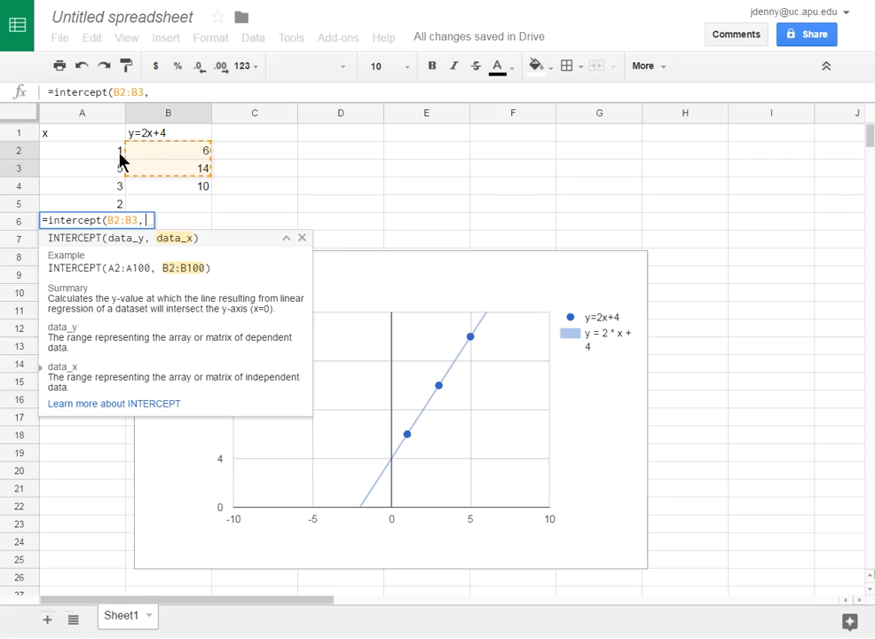
left_click_drag(107, 147, 107, 167)
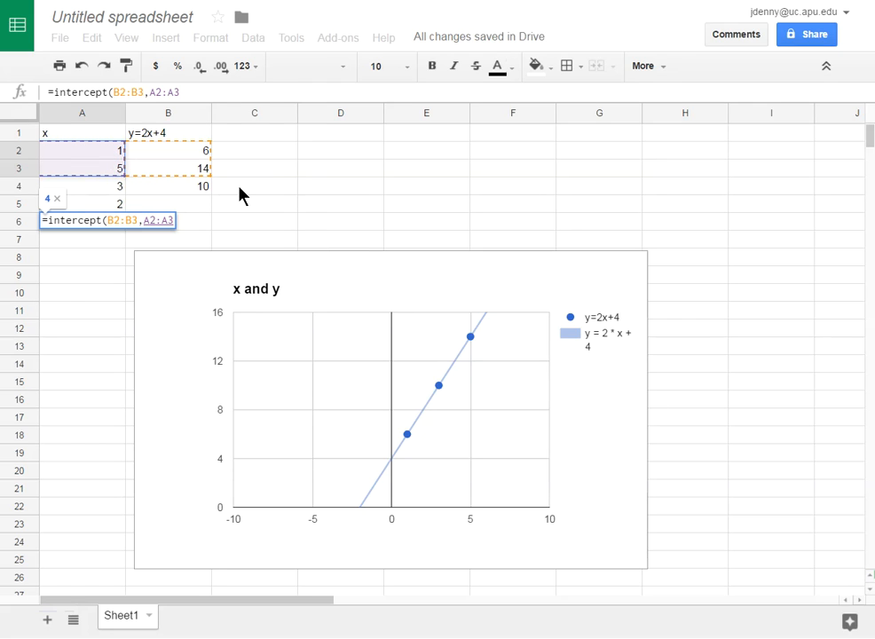
type(")")
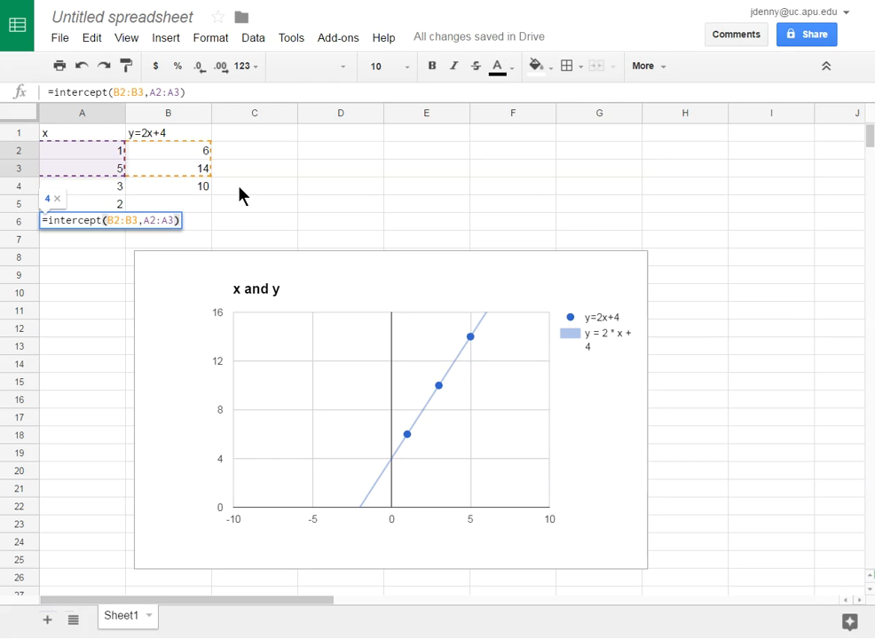
key("Return")
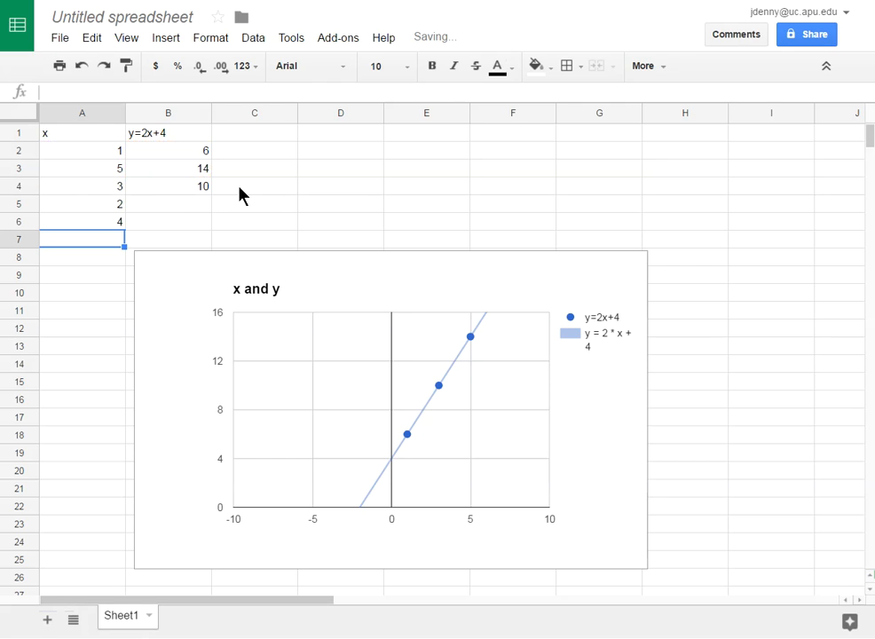
left_click(121, 224)
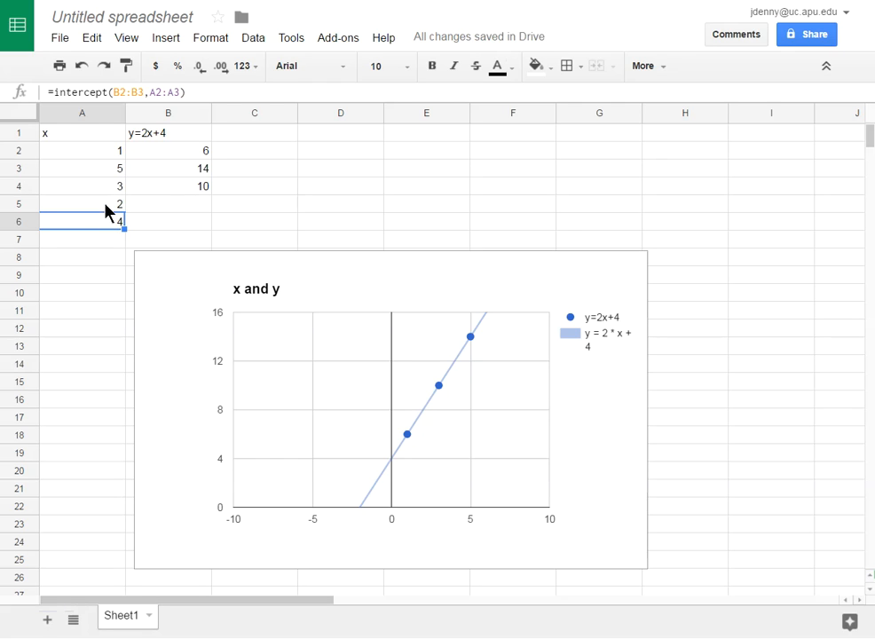
Enter the line equation =A5*x+A6 in cell A7, using the slope and intercept cells.
left_click(99, 238)
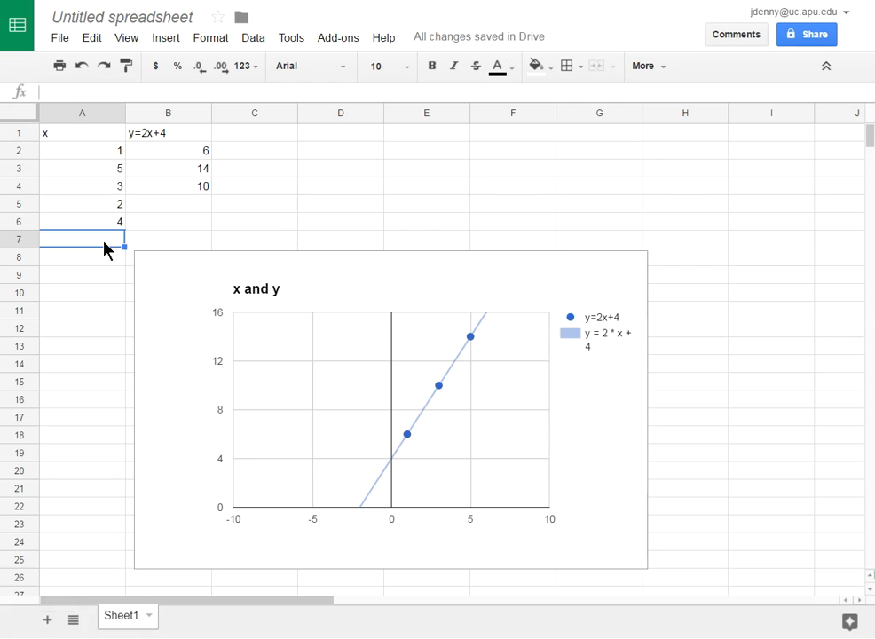
type("=")
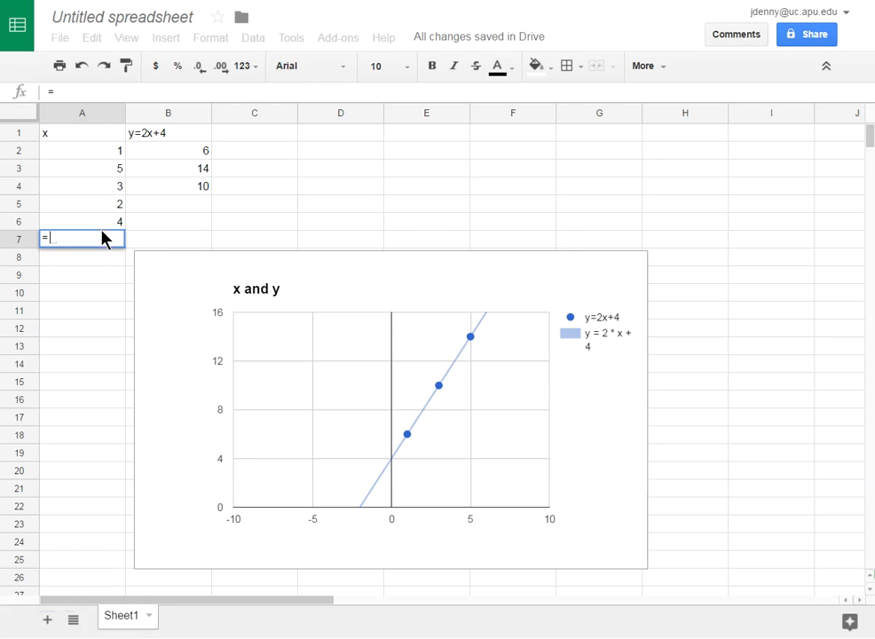
left_click(101, 202)
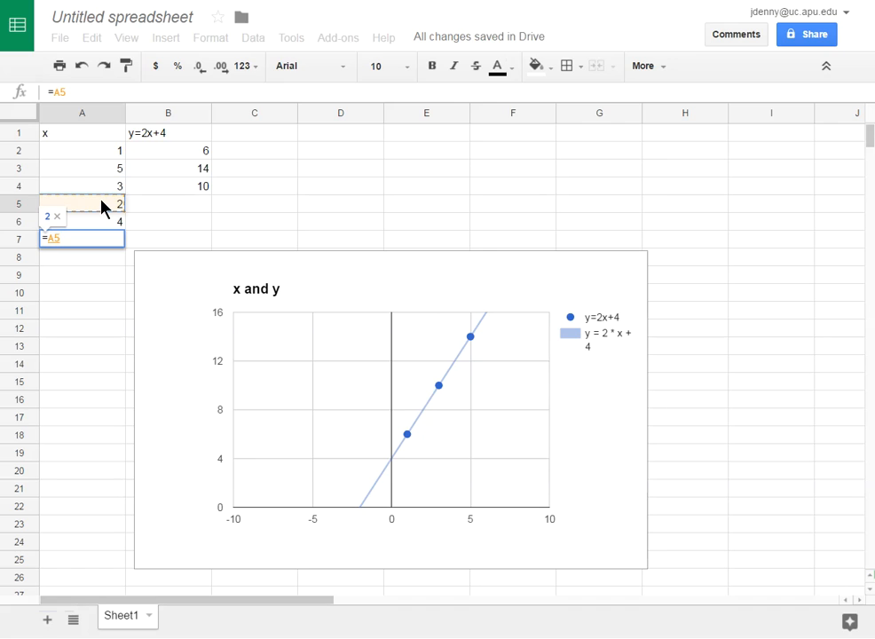
type("*x+")
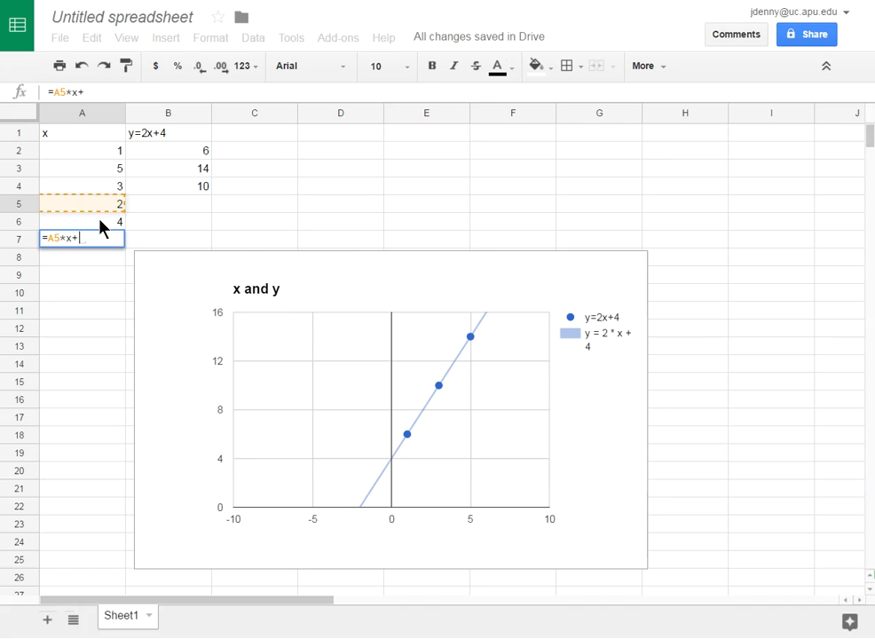
left_click(101, 221)
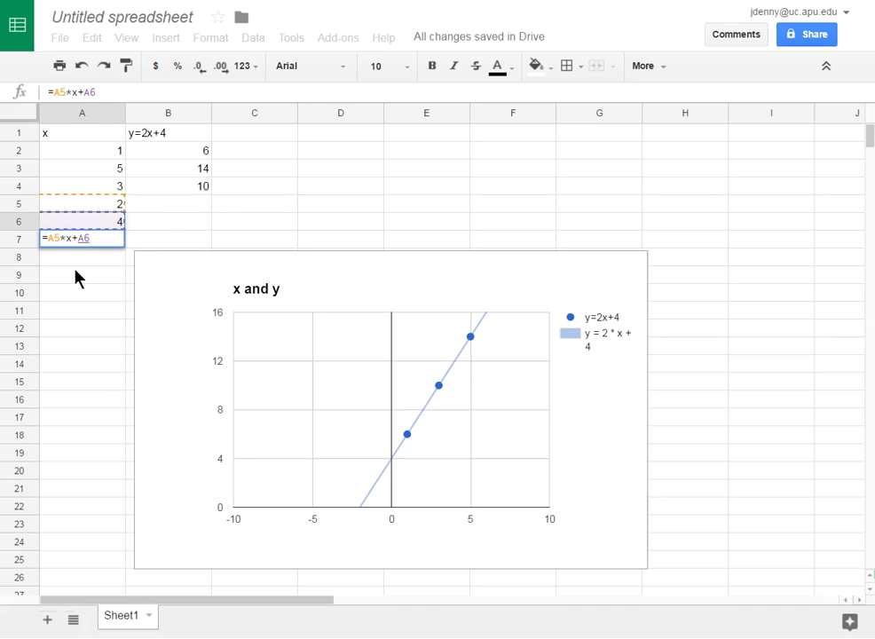
key("Return")
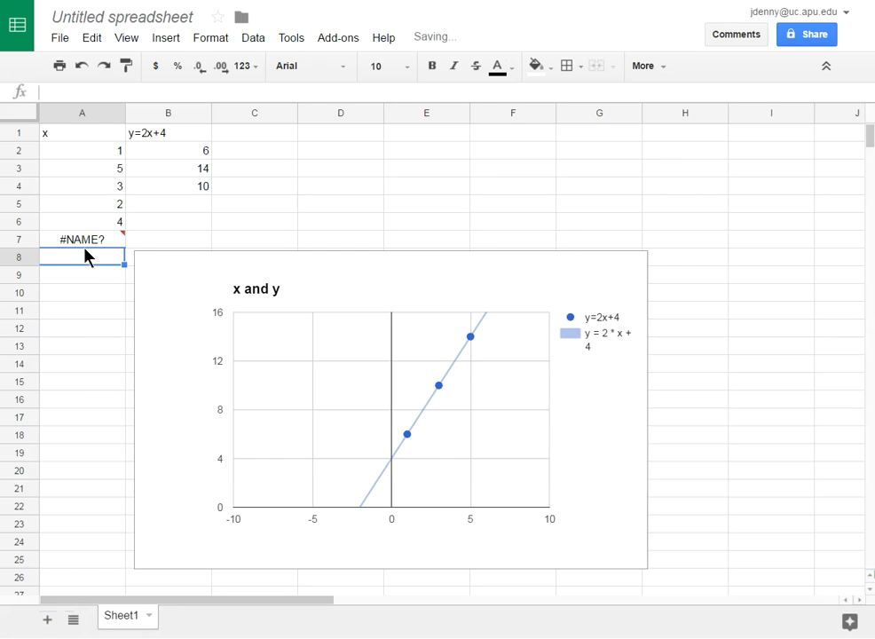
Replace the x in cell A7's formula with a reference to A2, giving =A5*A2+A6.
left_click(87, 242)
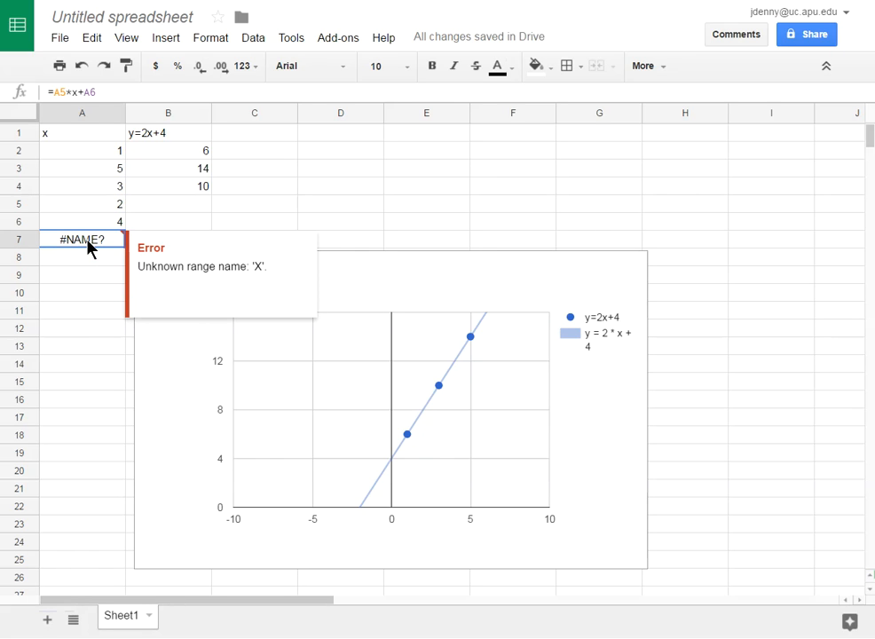
double_click(87, 242)
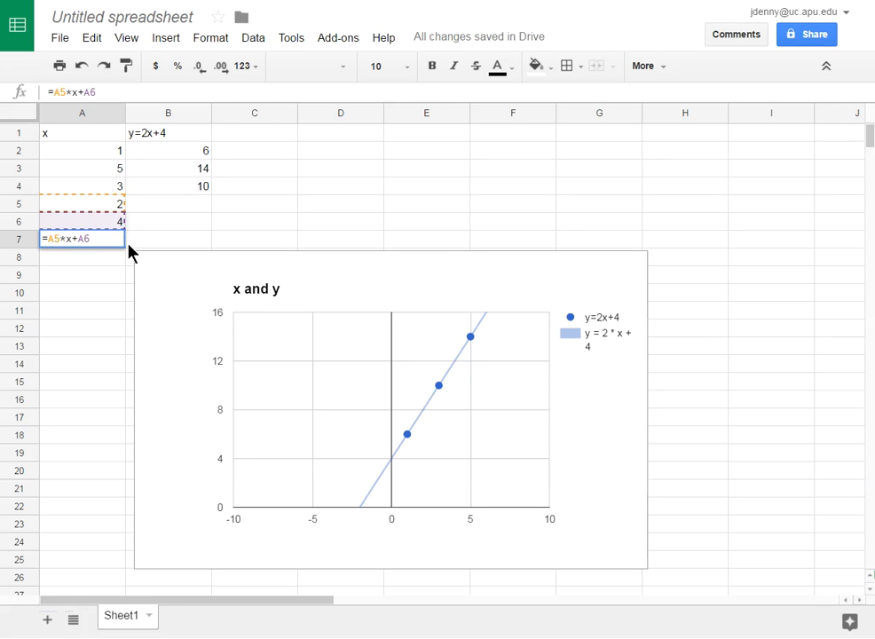
key("Left")
key("Left")
key("Left")
key("BackSpace")
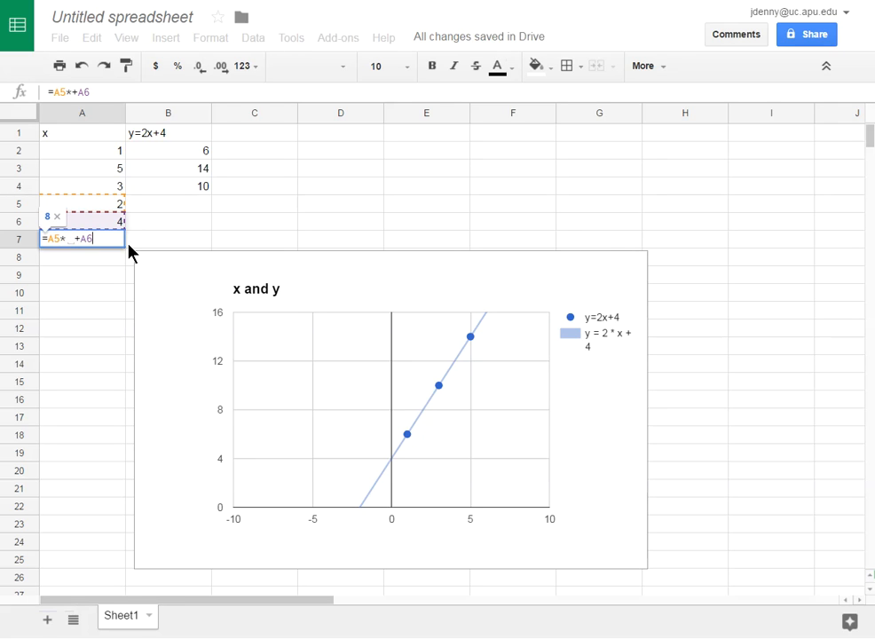
left_click(104, 153)
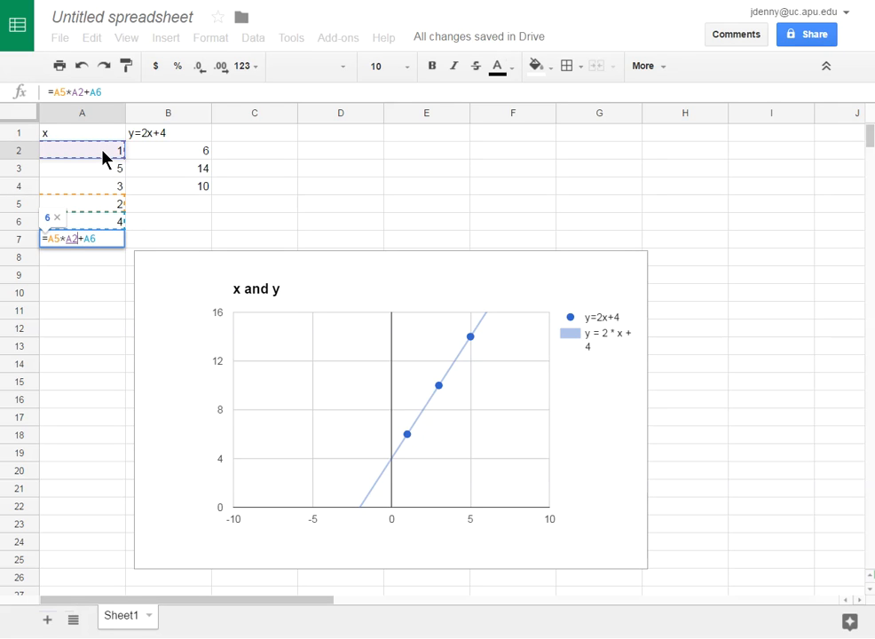
key("Return")
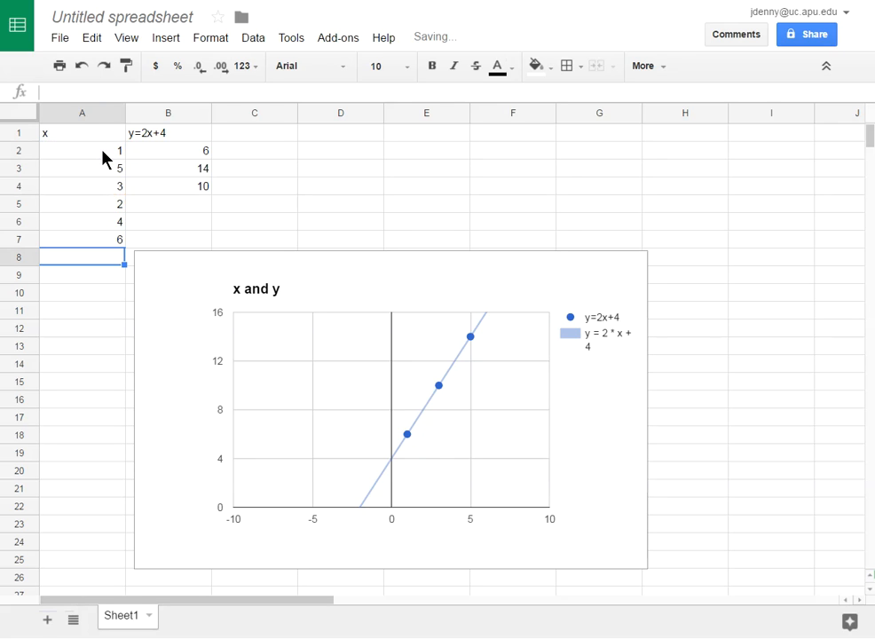
key("Up")
key("Up")
left_click(98, 239)
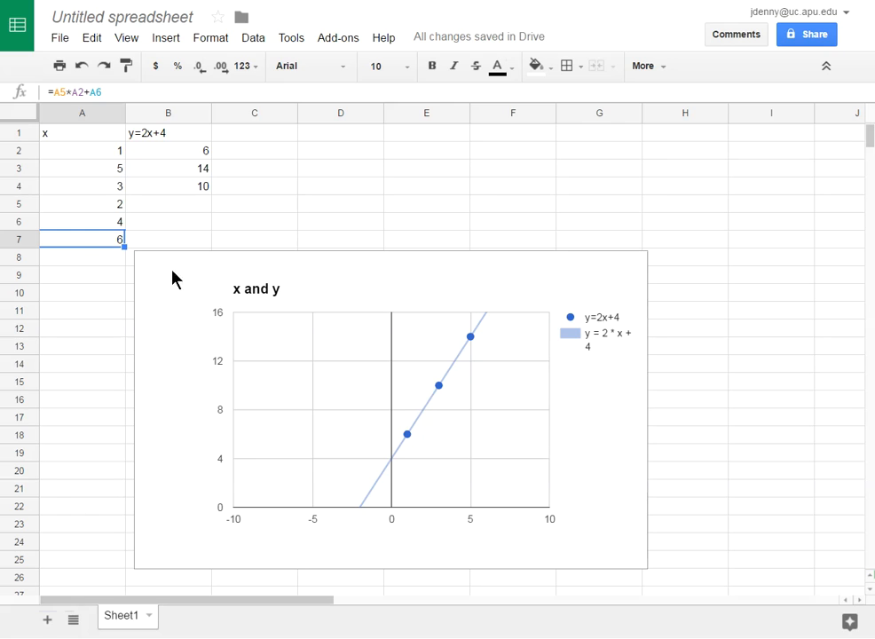
left_click_drag(214, 246, 216, 243)
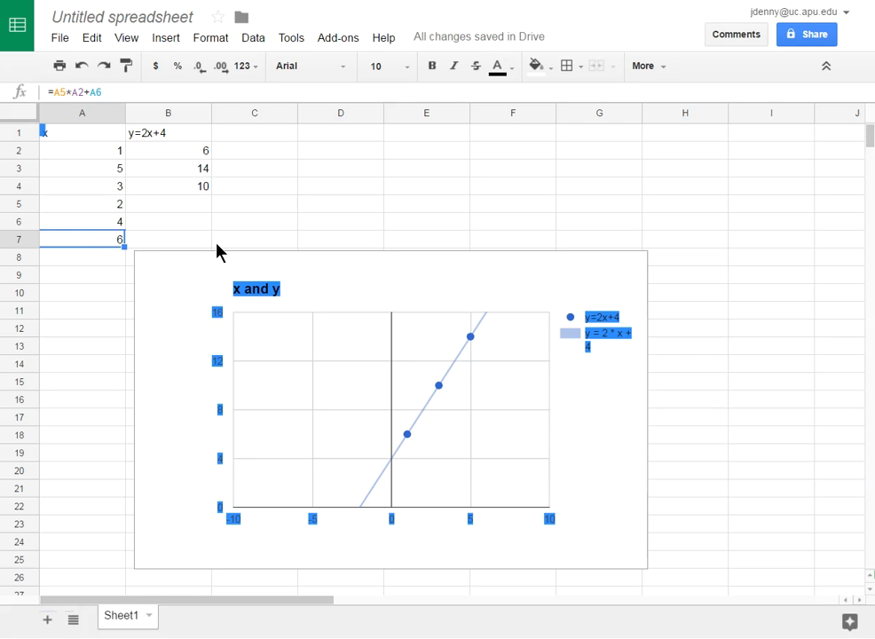
left_click(179, 271)
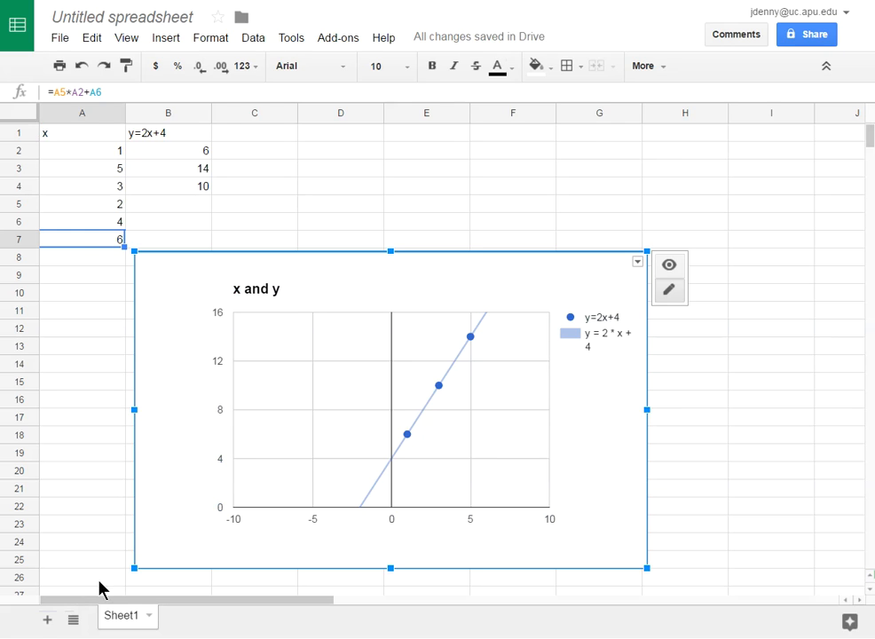
Add a second sheet to the spreadsheet and enter the equation y=3x-4 in its cell A1.
left_click(49, 621)
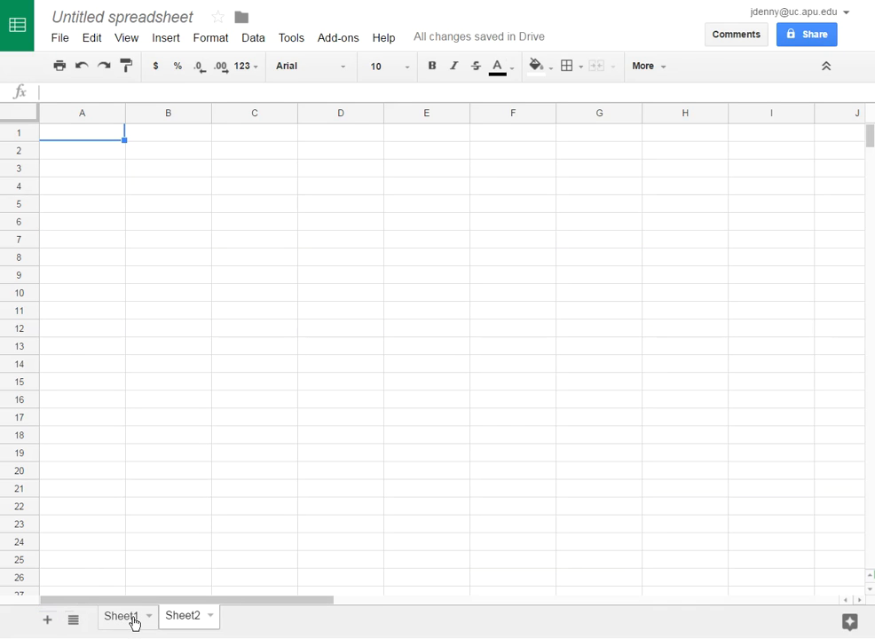
left_click(133, 622)
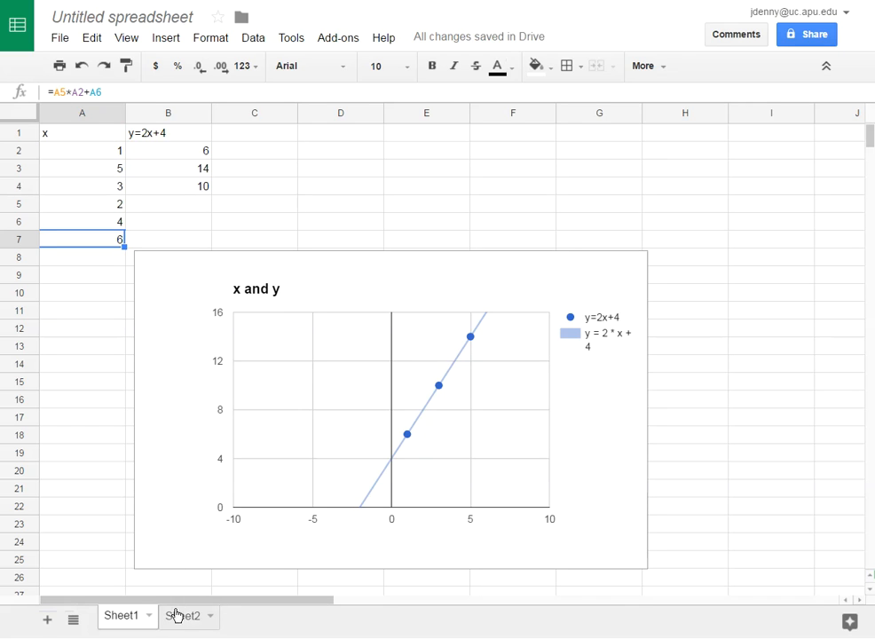
left_click(178, 616)
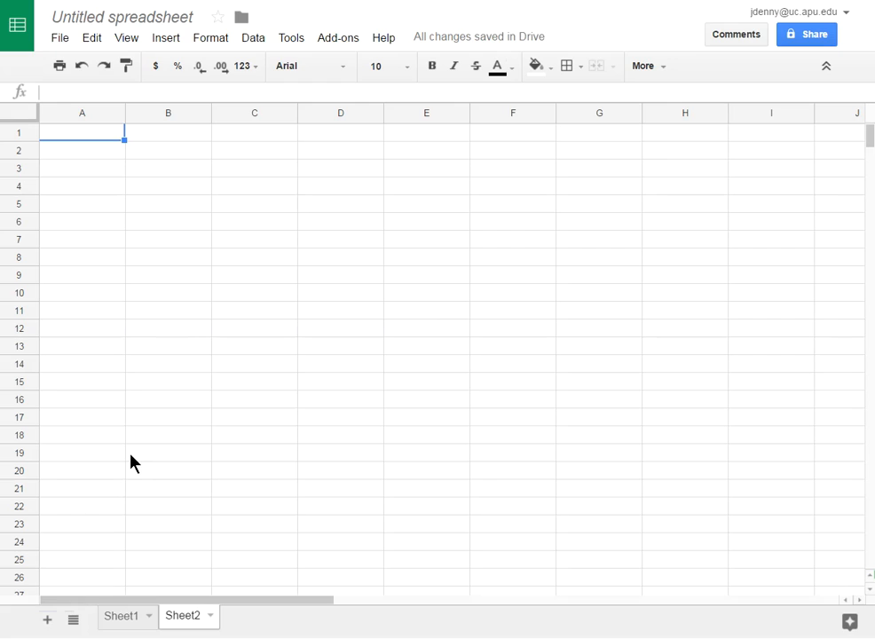
type("y=")
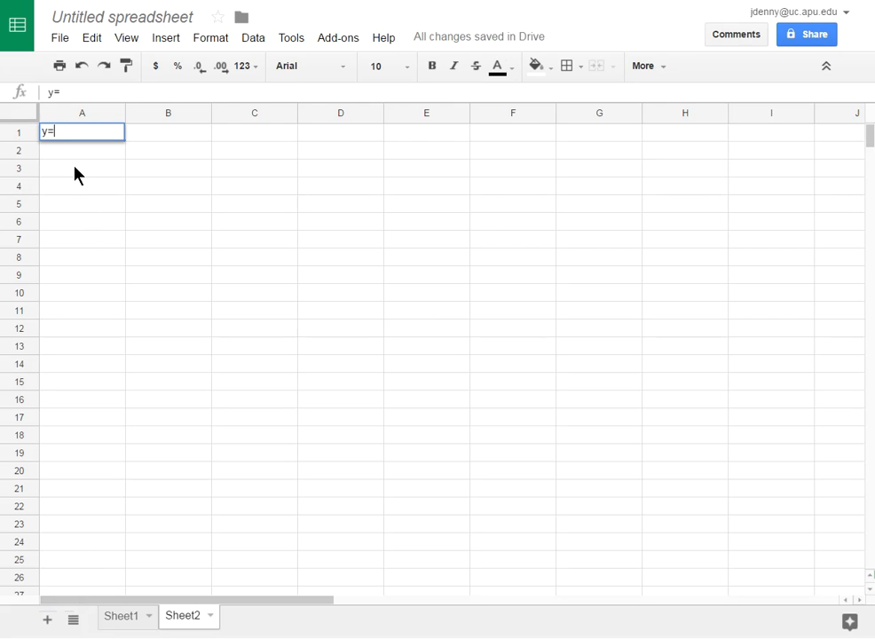
type("3x-4")
key("Return")
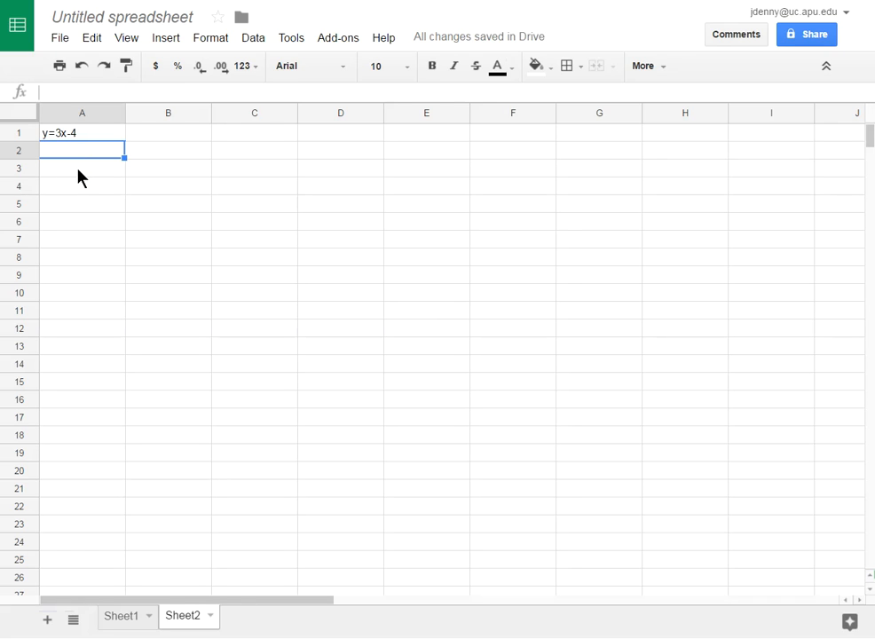
Enter the column headers x in cell A2 and y in cell B2.
type("x")
left_click(140, 155)
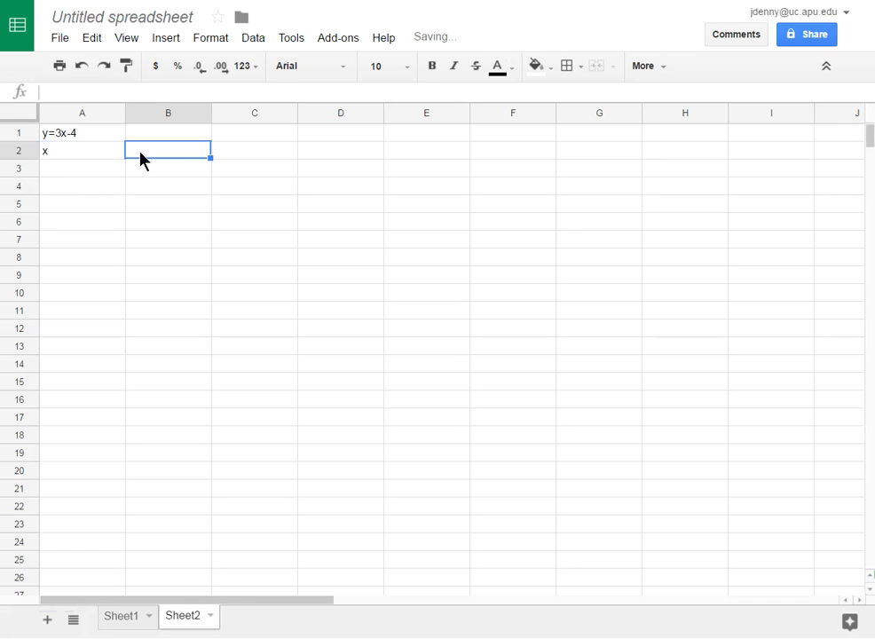
type("y")
Enter the x values 1 and 2 in cells A3 and A4.
left_click(73, 172)
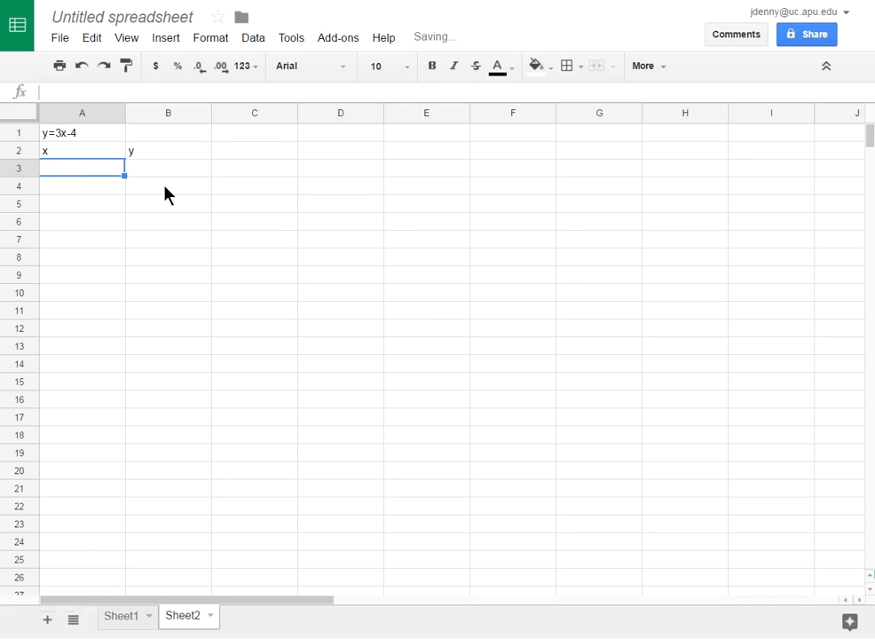
type("1")
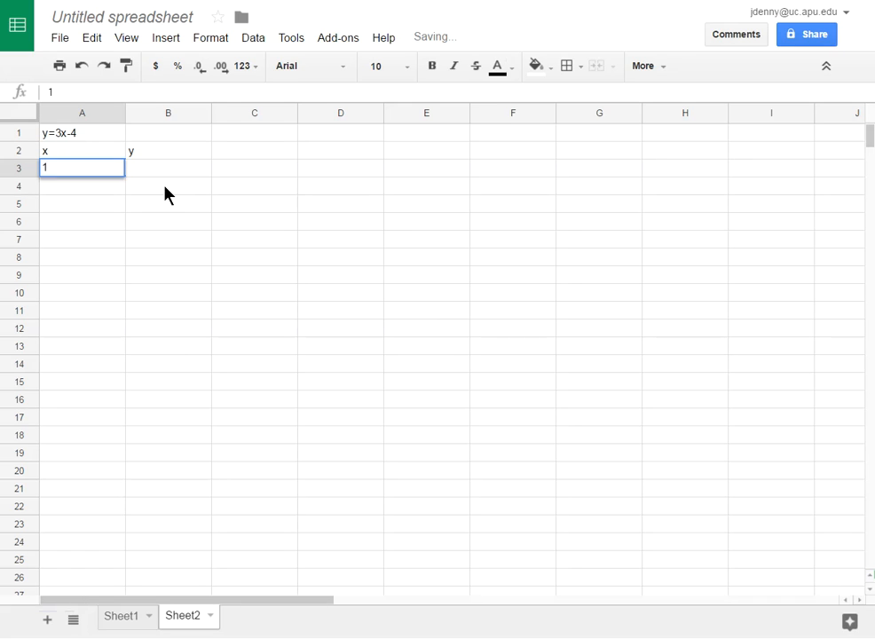
key("Return")
type("2")
key("Return")
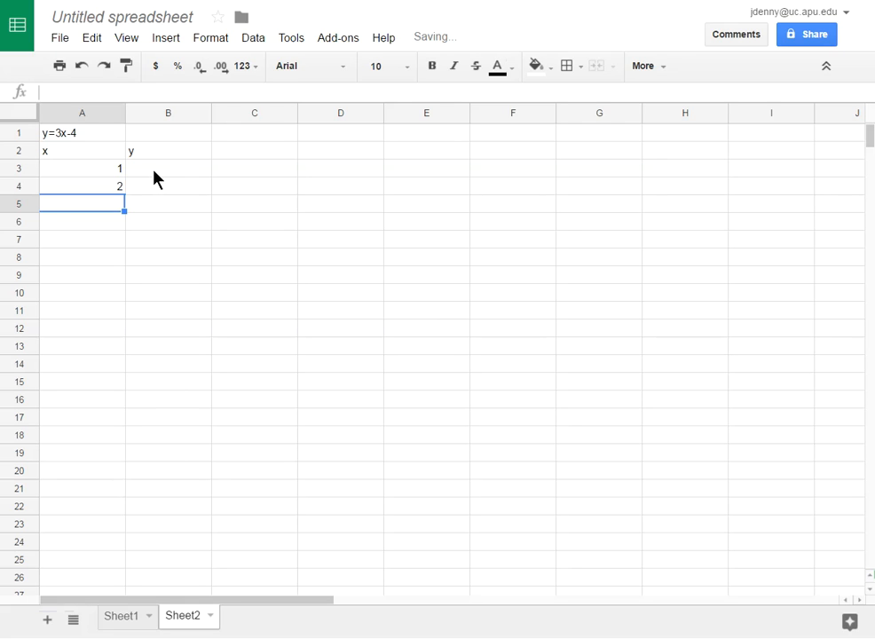
Extend the y header in cell B2 to read y=3x-4.
left_click(143, 168)
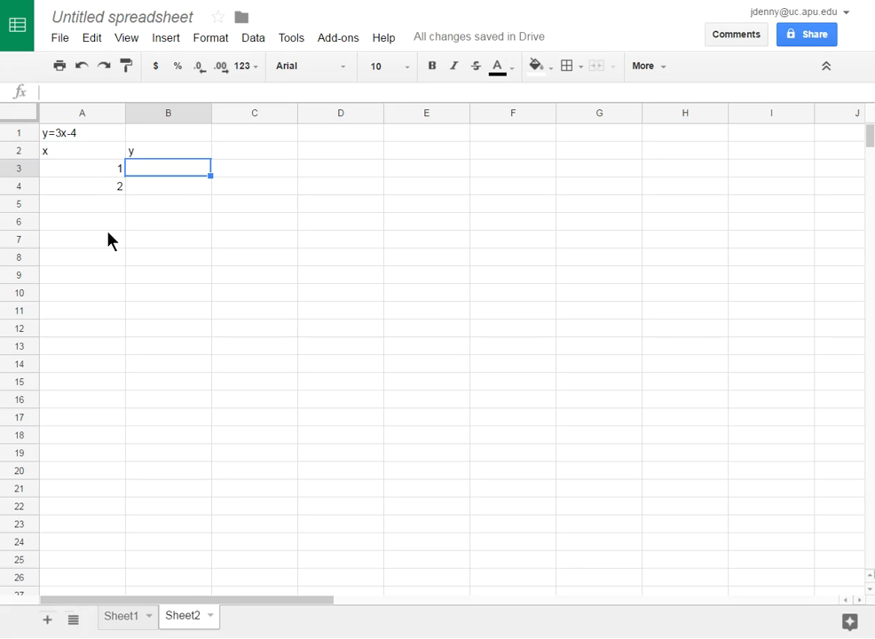
left_click(75, 137)
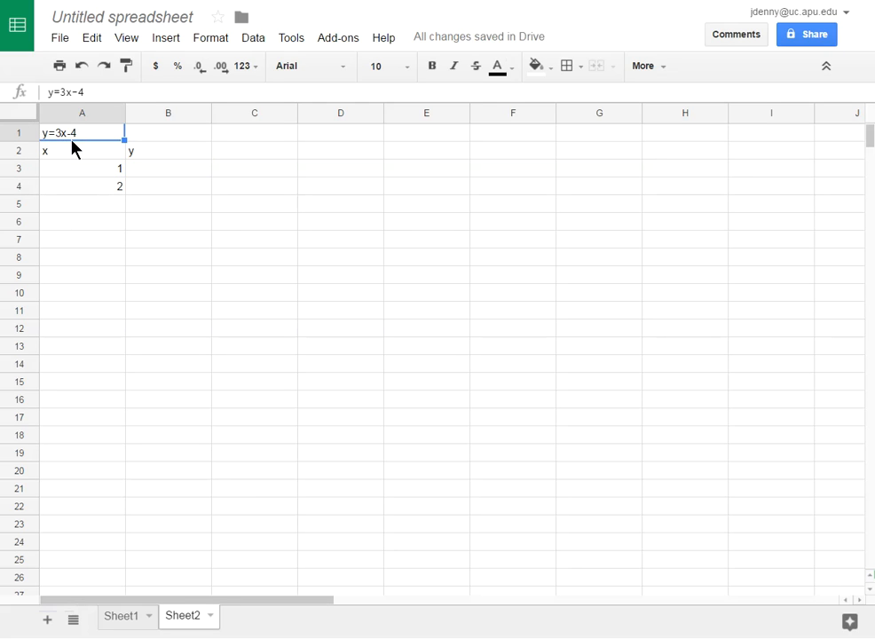
left_click(140, 151, "shift")
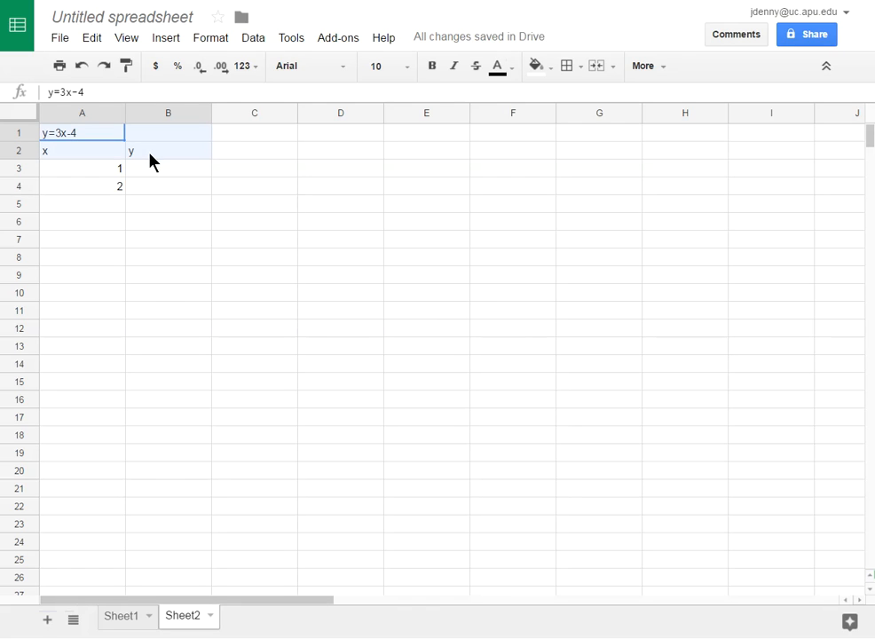
left_click(140, 154)
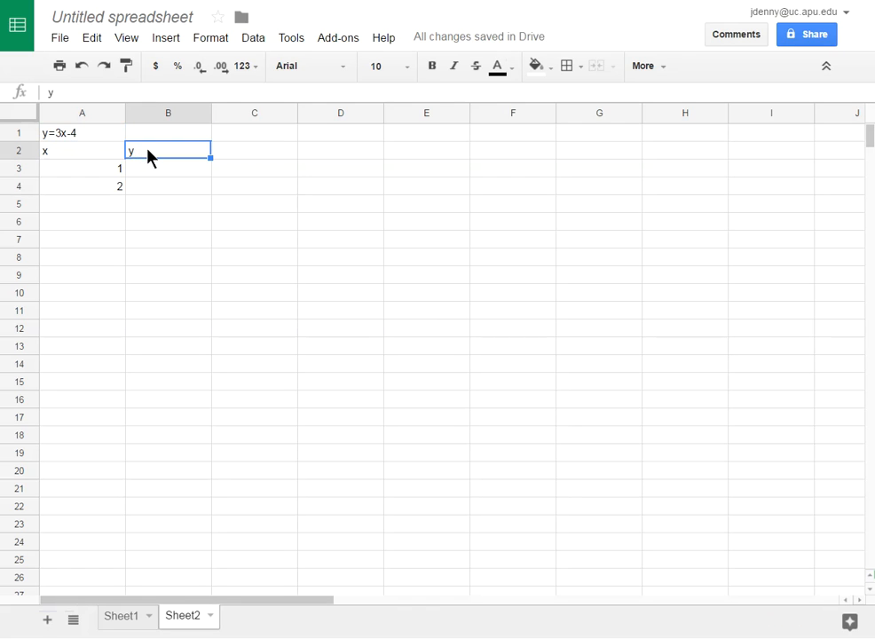
double_click(146, 151)
type("=3x-4")
left_click(254, 275)
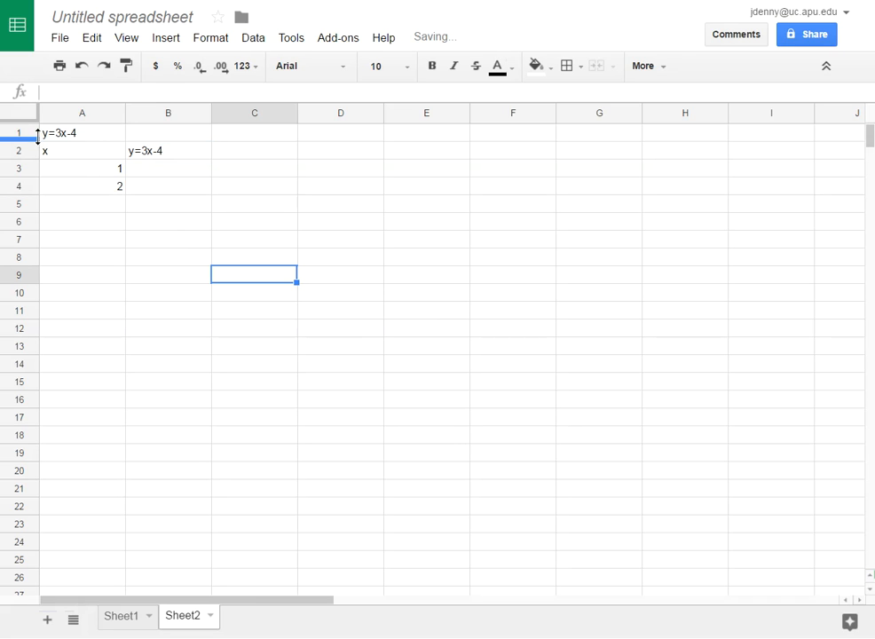
Delete row 1, which holds the duplicate equation above the column headers.
left_click(24, 132)
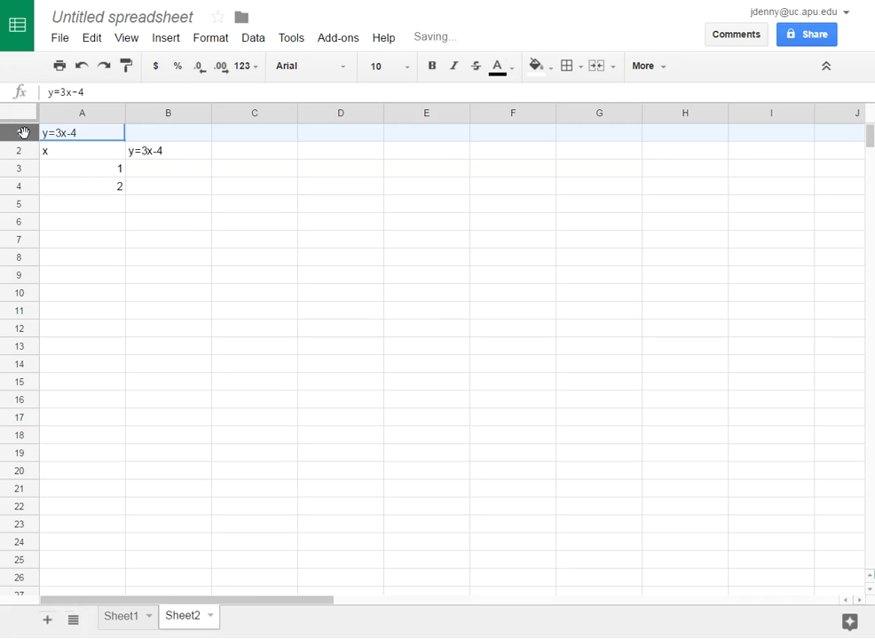
left_click(72, 140)
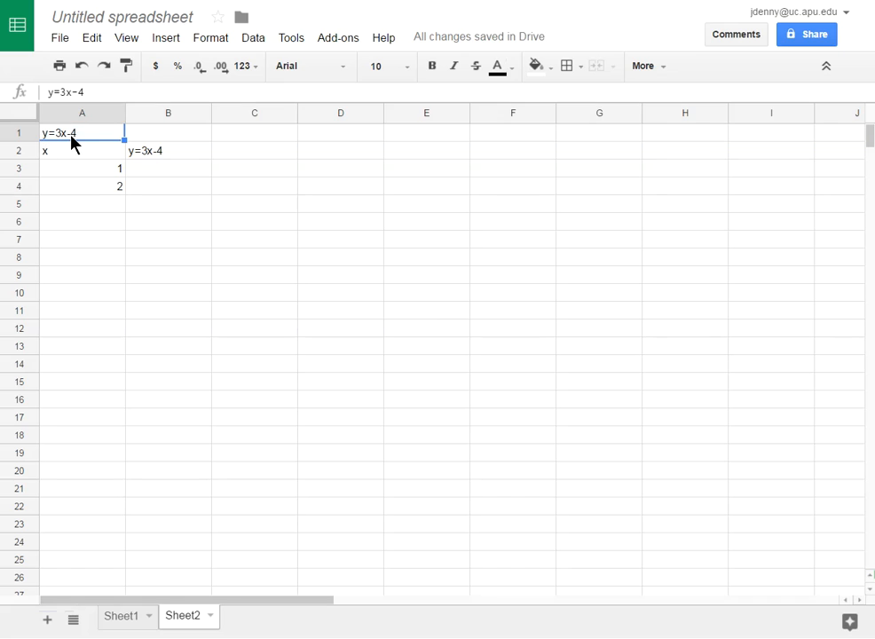
right_click(22, 137)
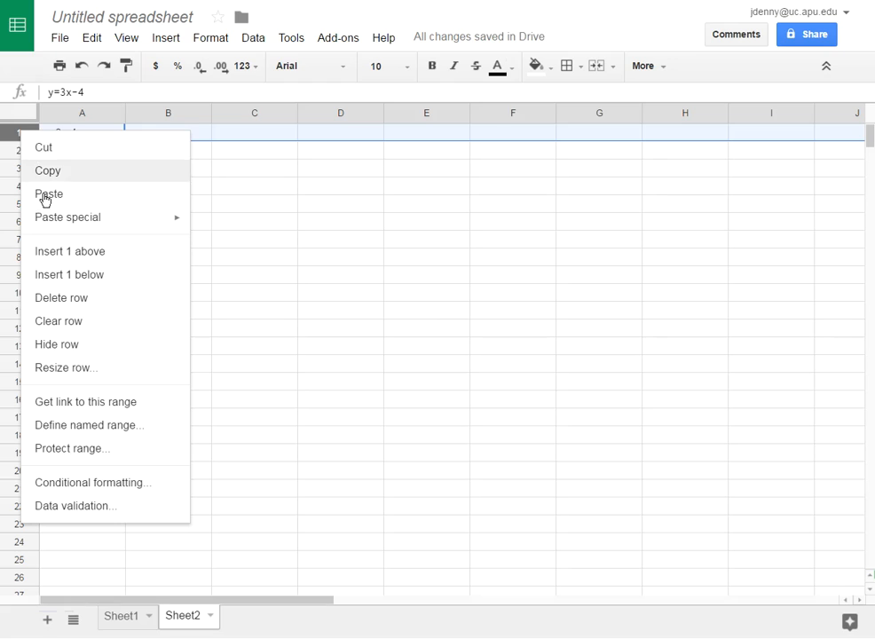
left_click(52, 300)
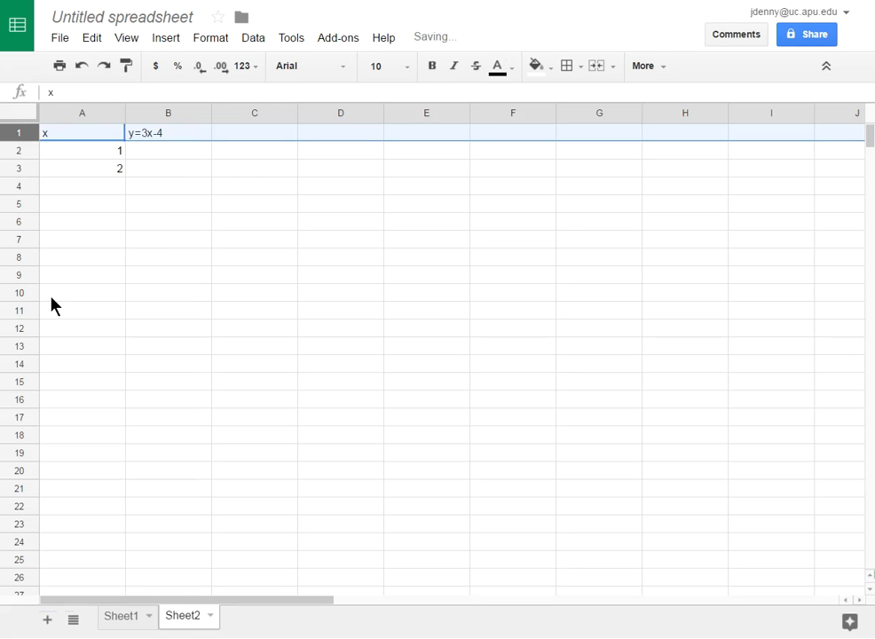
left_click(154, 305)
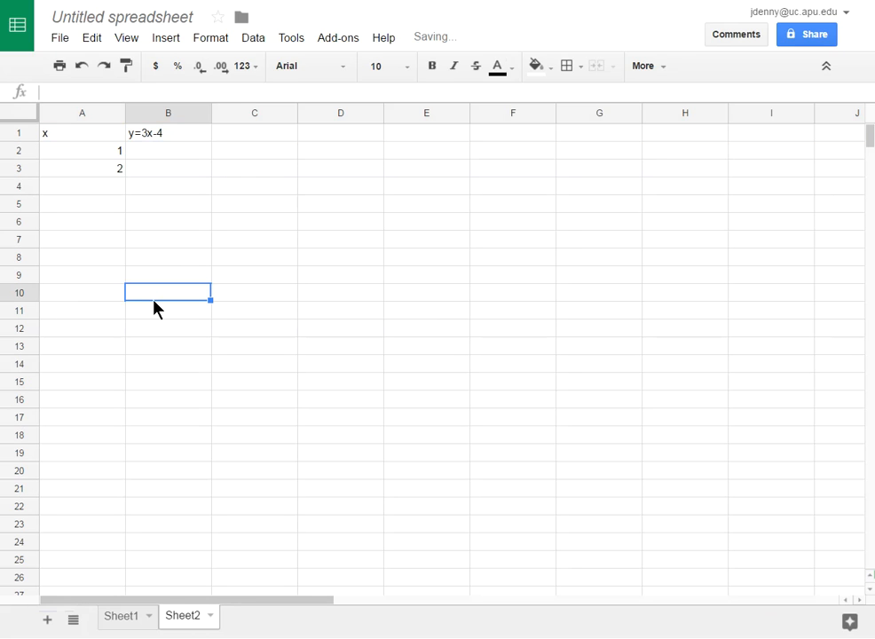
Calculate the first y value in cell B2 with the formula =3*A2-4.
left_click(168, 156)
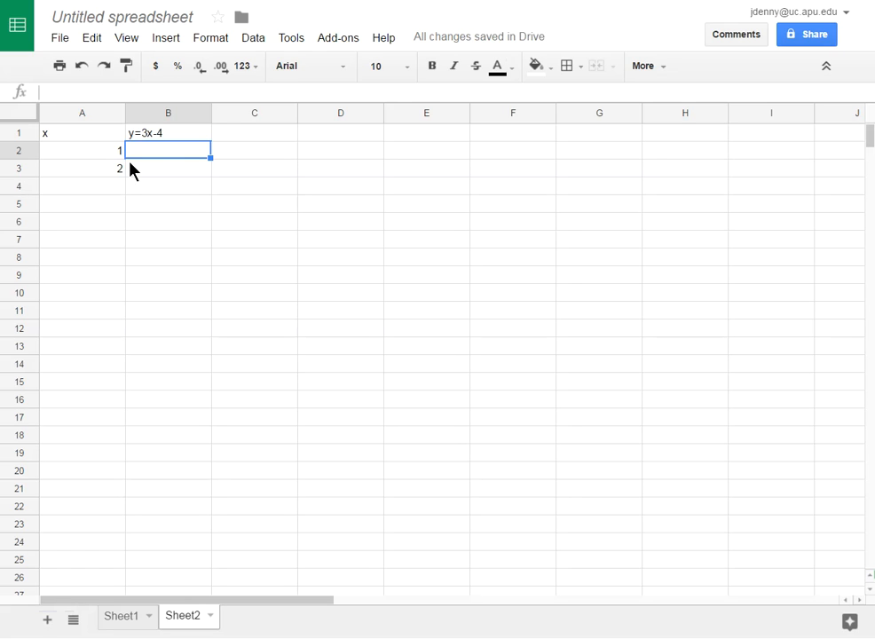
type("=")
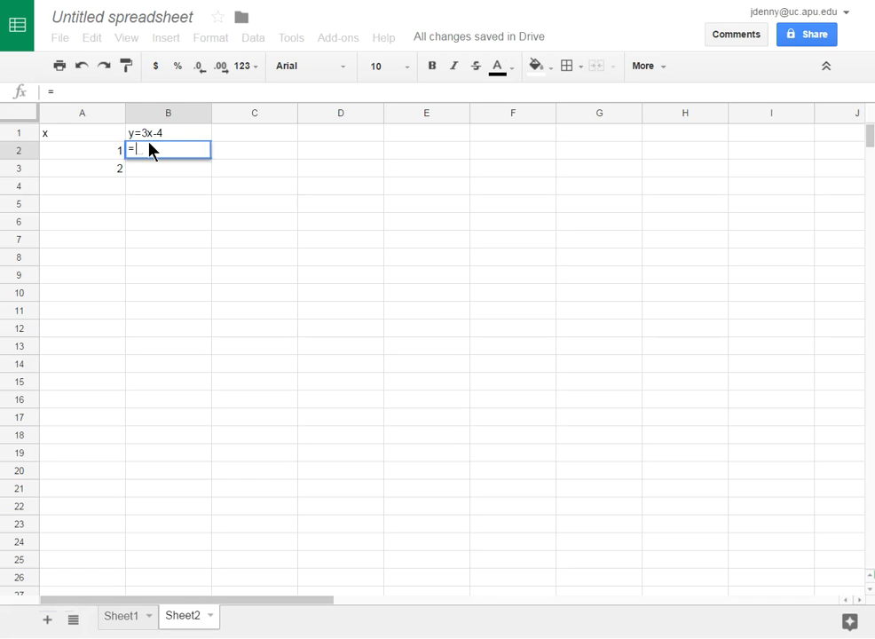
type("3*")
left_click(101, 155)
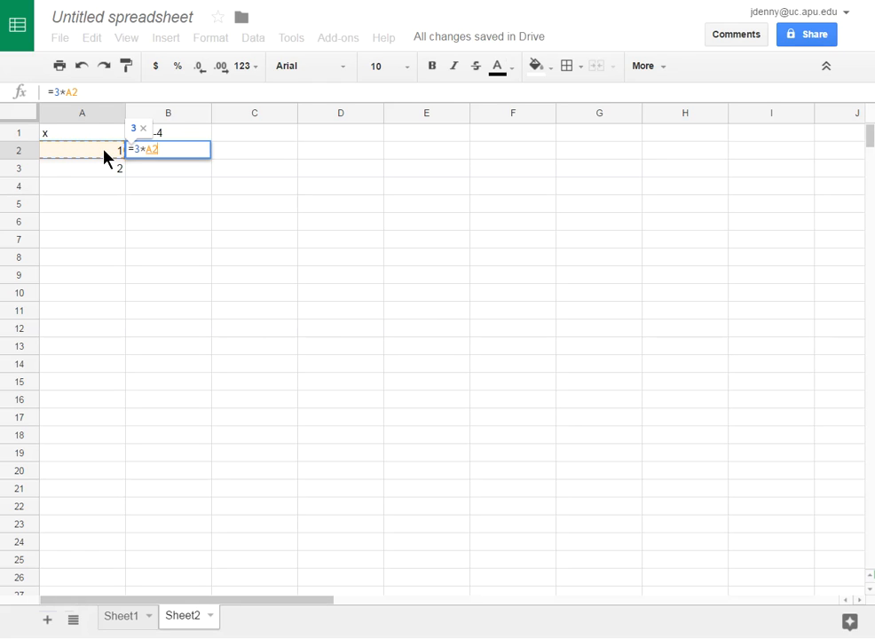
type("-4")
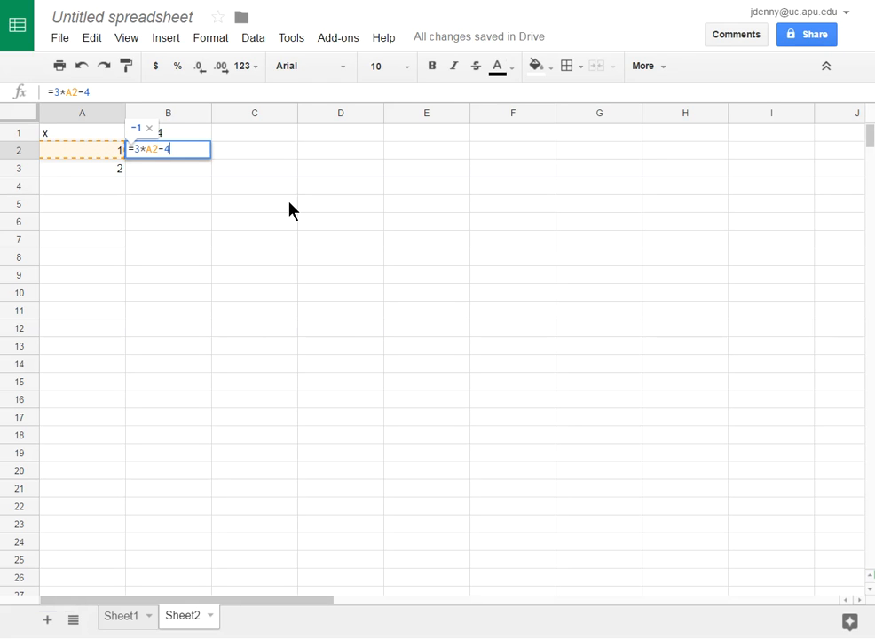
key("Return")
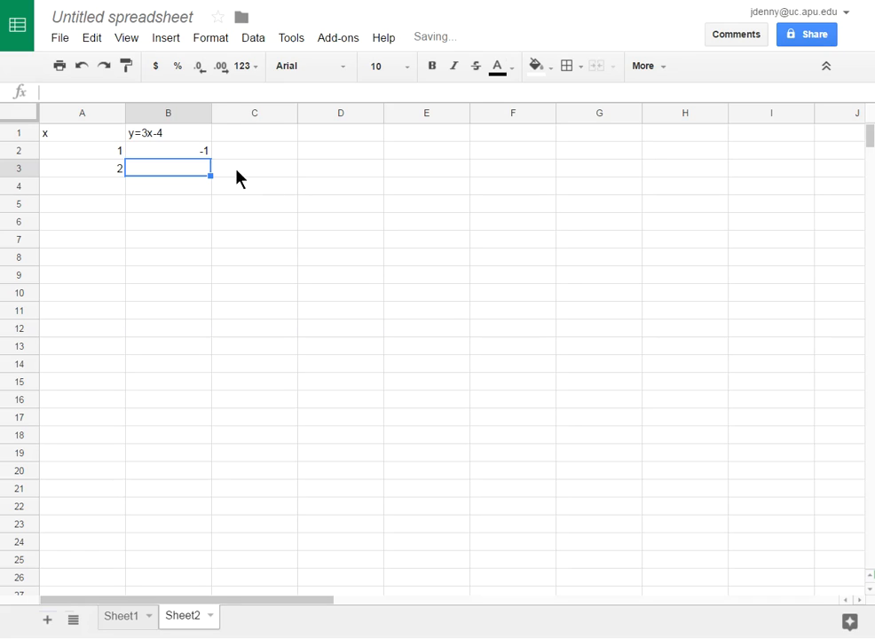
Fill the y formula from cell B2 down to cell B3.
left_click(193, 152)
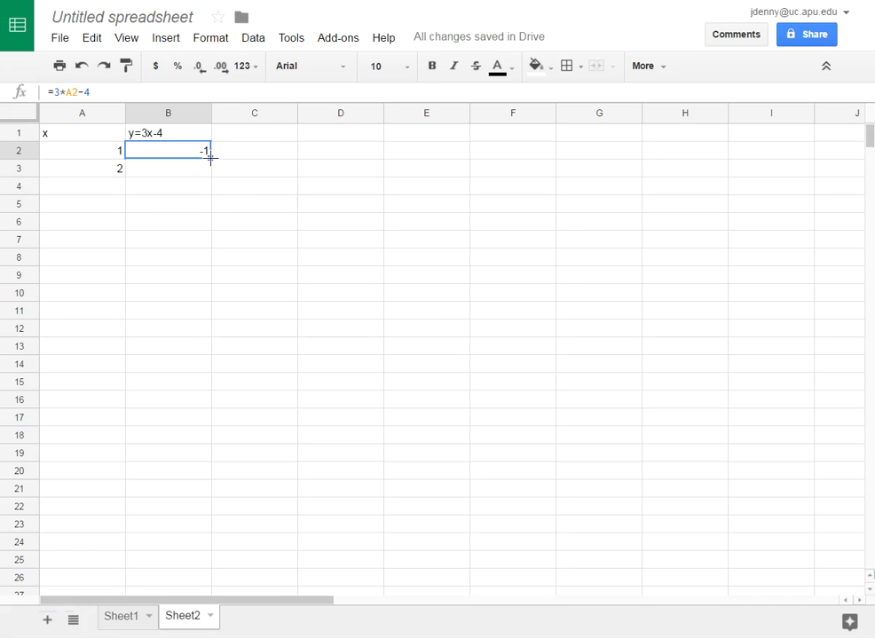
left_click_drag(212, 171, 207, 183)
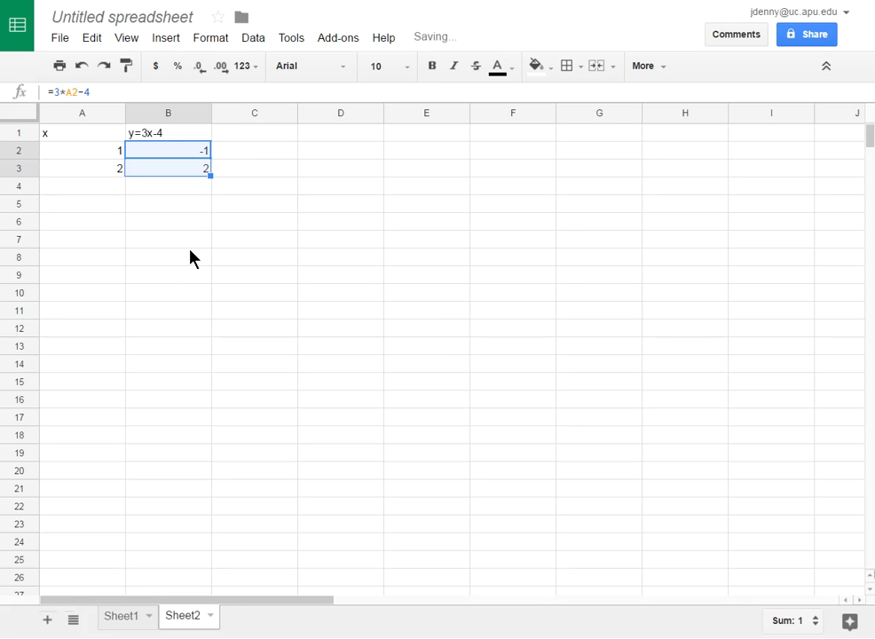
left_click(150, 225)
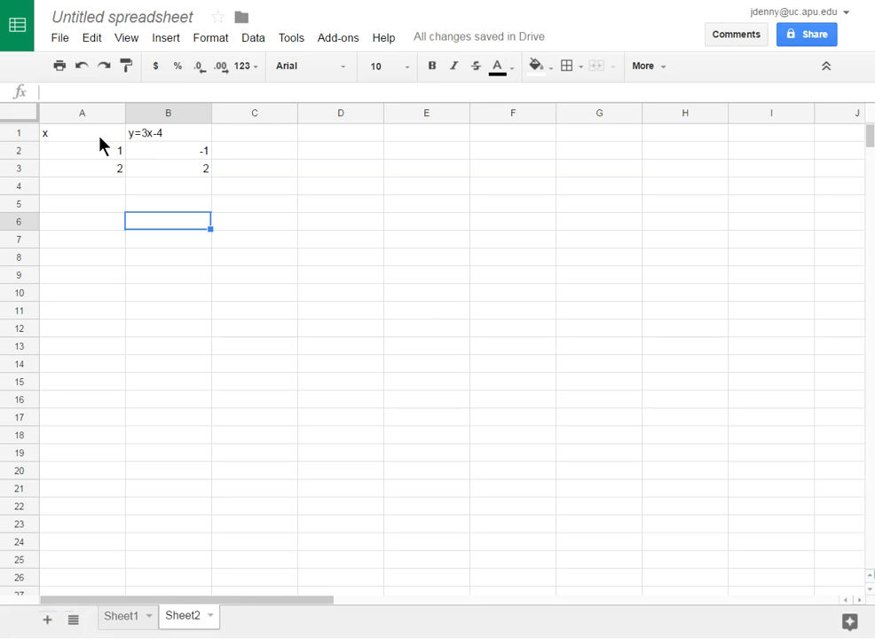
Start a new chart from the range A1:B3 on Sheet2 and set its type to scatter.
left_click_drag(101, 131, 152, 170)
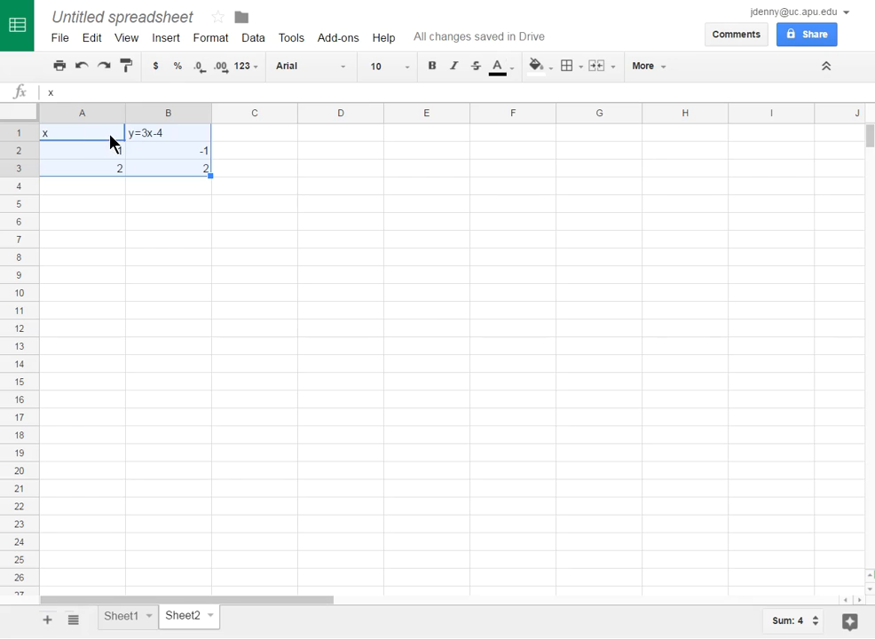
left_click(171, 41)
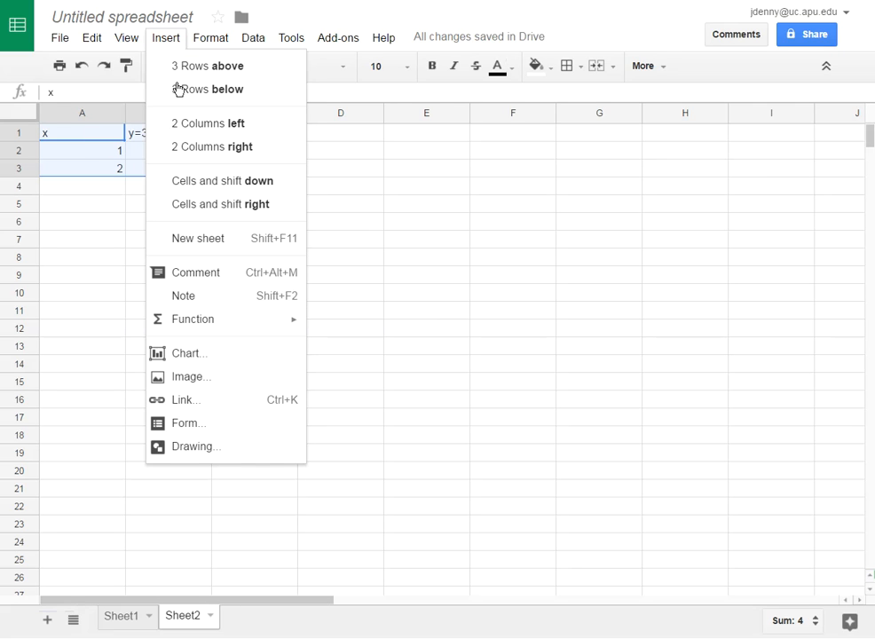
left_click(188, 354)
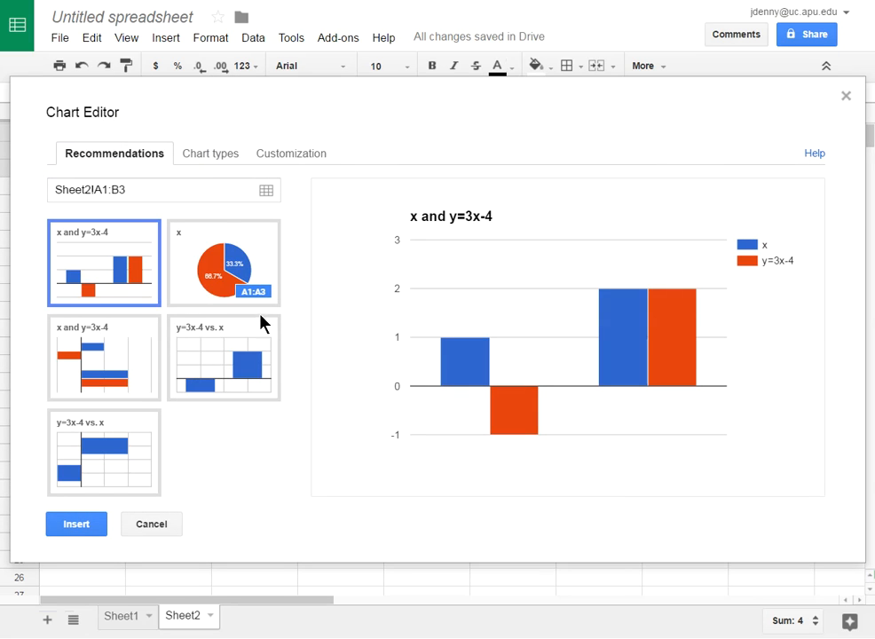
left_click(228, 160)
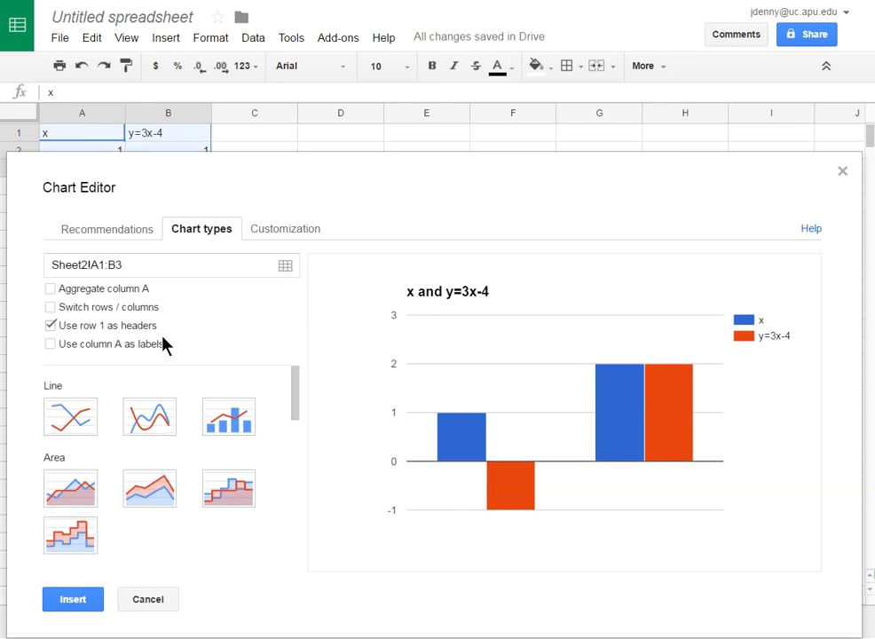
left_click_drag(297, 382, 289, 490)
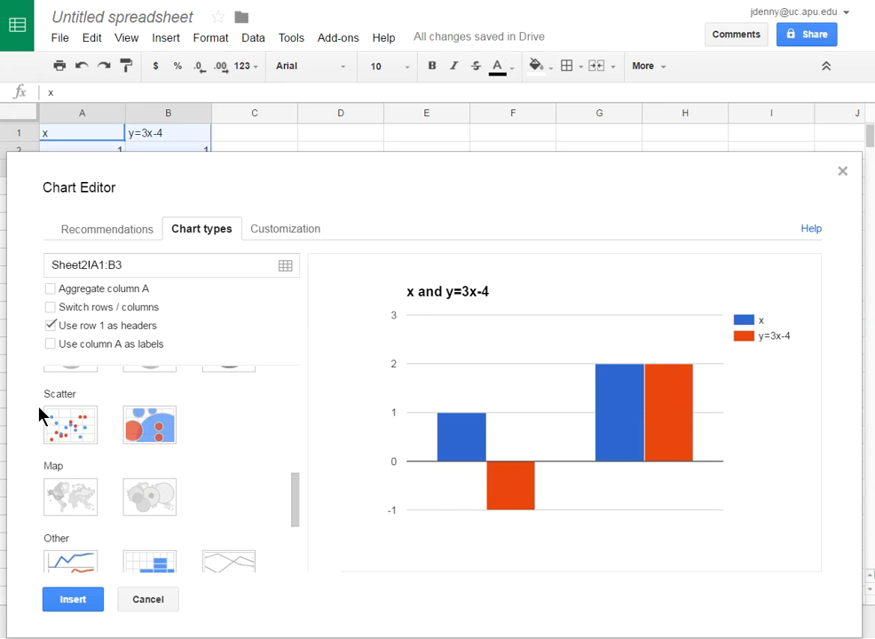
left_click(60, 428)
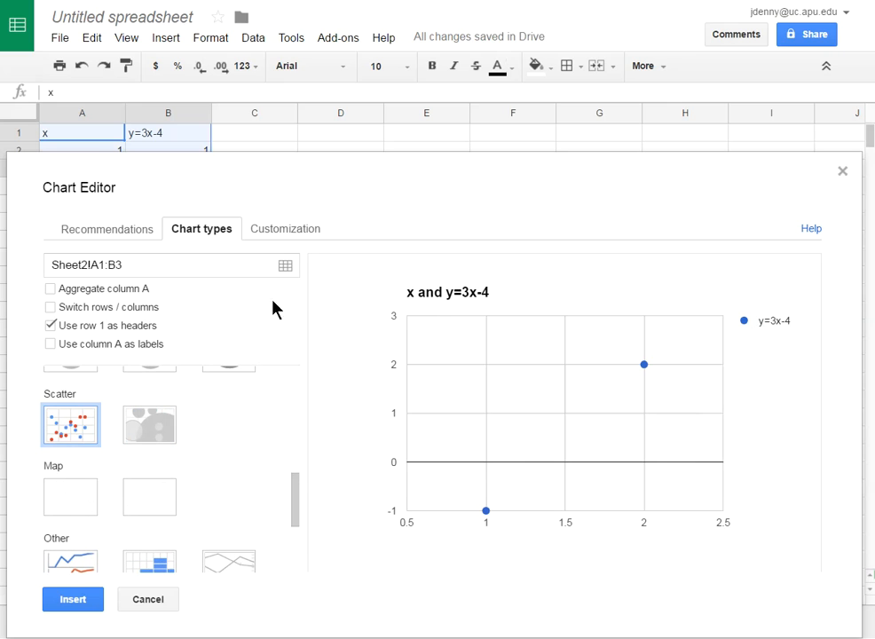
Add a linear trendline to the y=3x-4 series and set its label to use the equation.
left_click(281, 232)
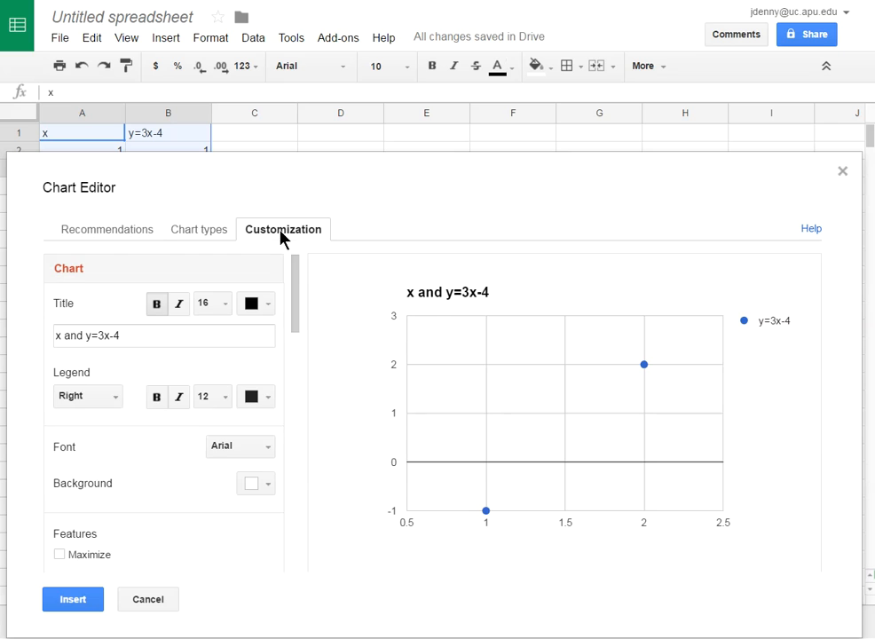
left_click_drag(293, 274, 286, 515)
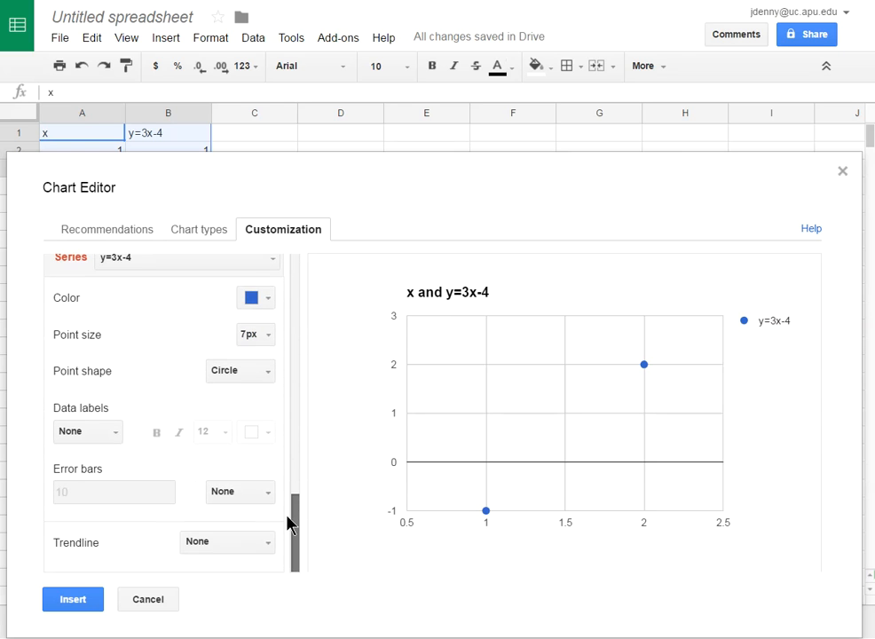
left_click(206, 542)
left_click(222, 471)
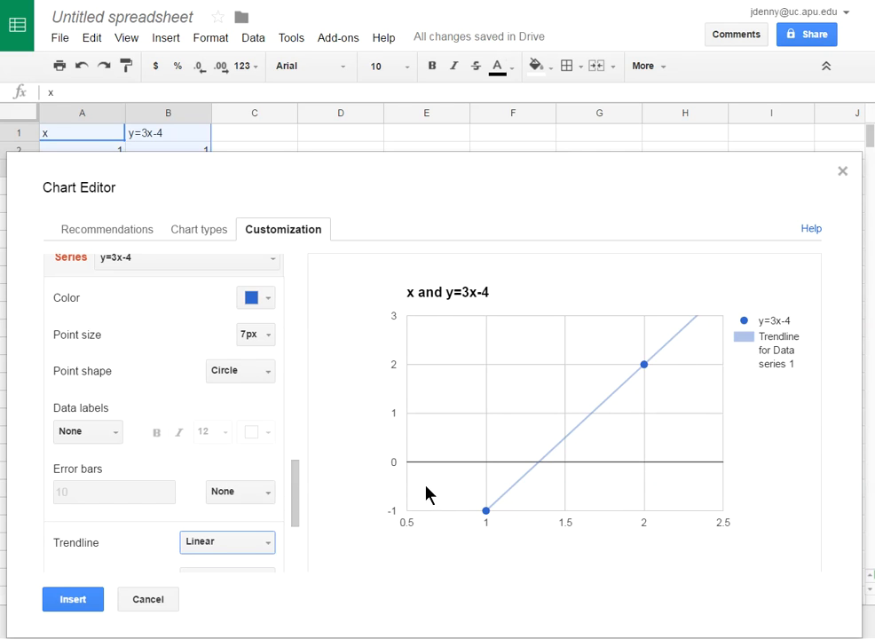
left_click_drag(294, 482, 296, 505)
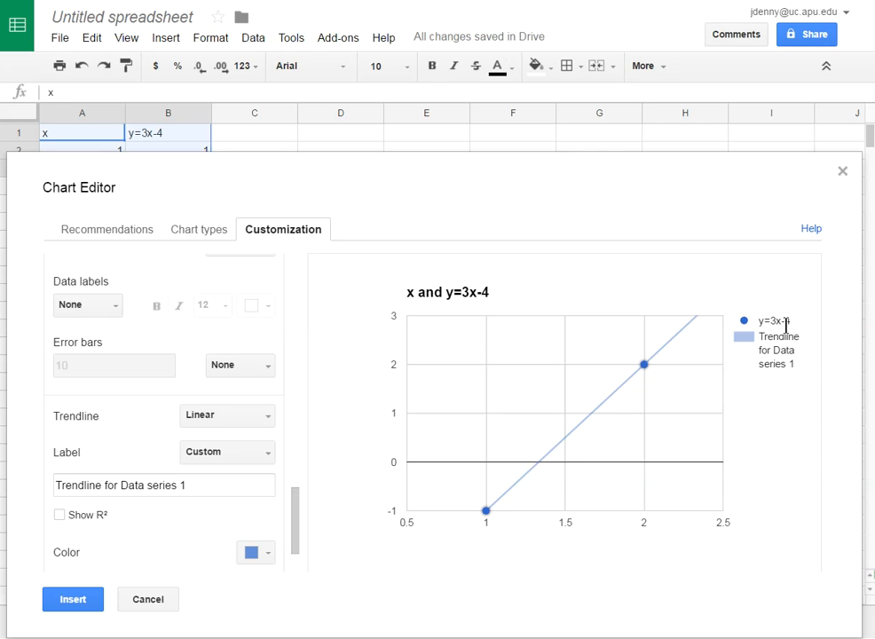
left_click(220, 455)
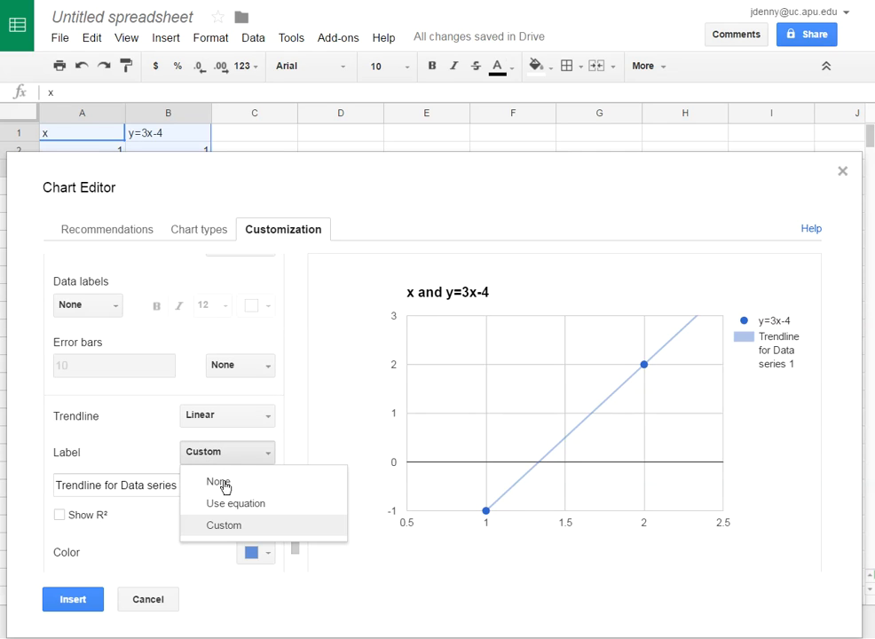
left_click(228, 504)
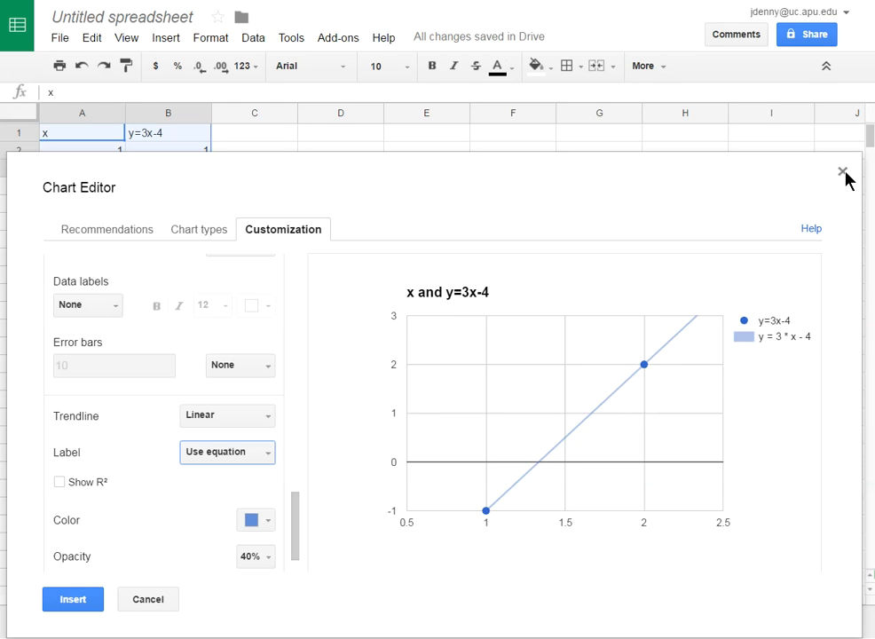
Insert the scatter chart into Sheet2 and move it beside the data, starting at column C.
left_click(89, 599)
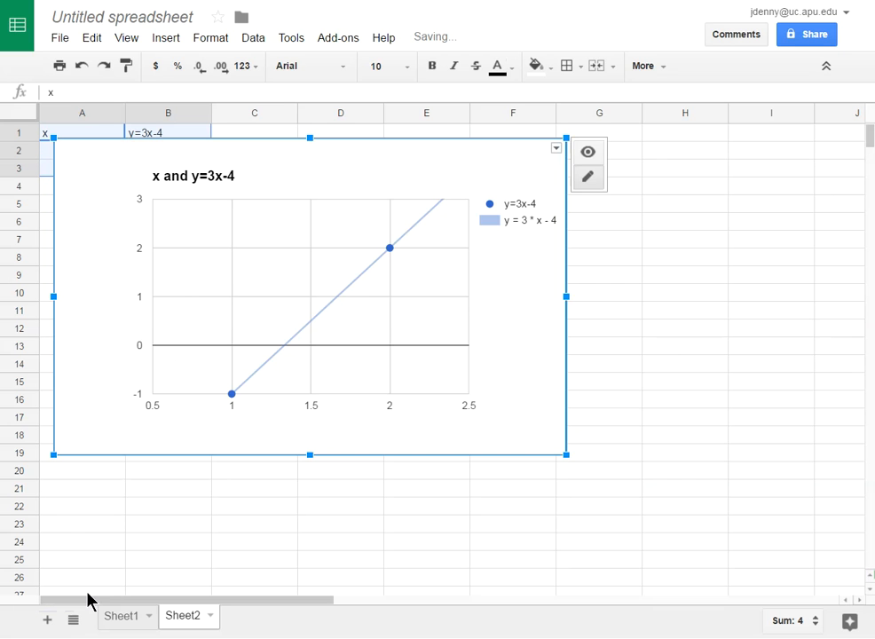
left_click_drag(280, 180, 393, 195)
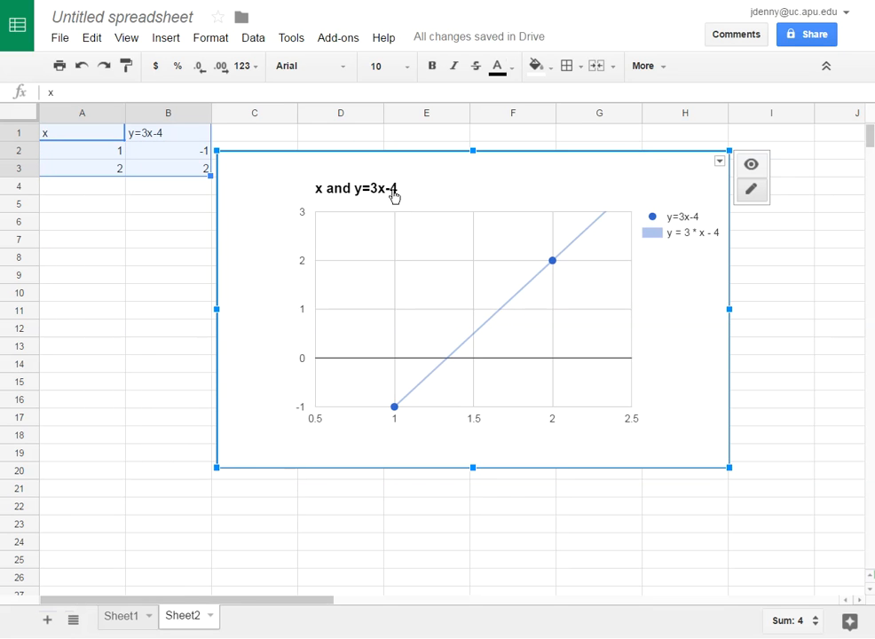
left_click(162, 150)
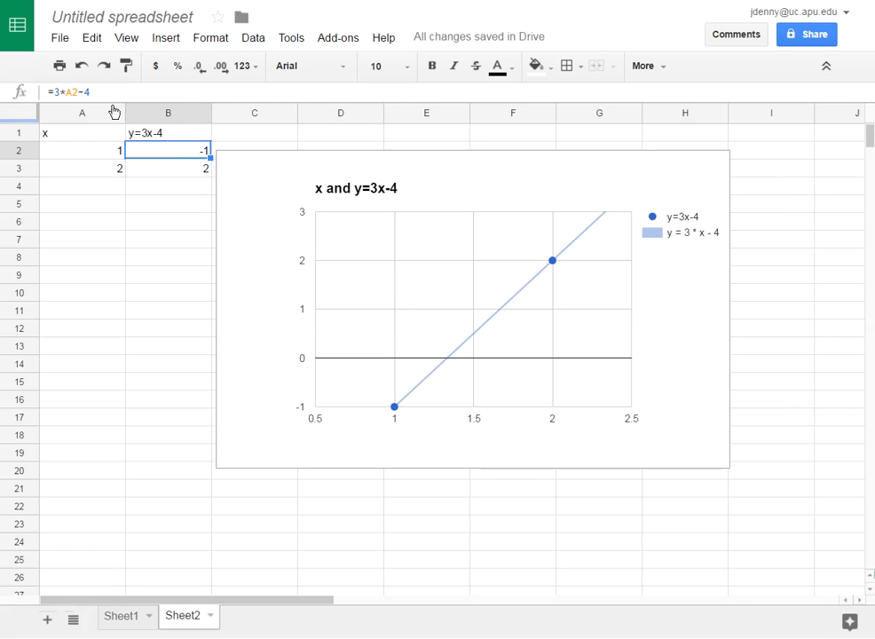
left_click_drag(90, 91, 52, 91)
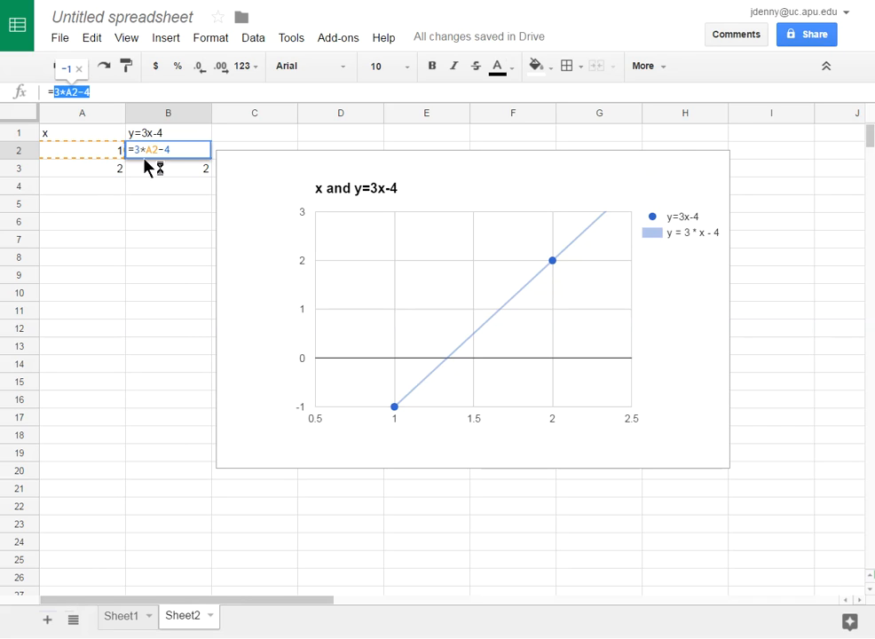
left_click(158, 228)
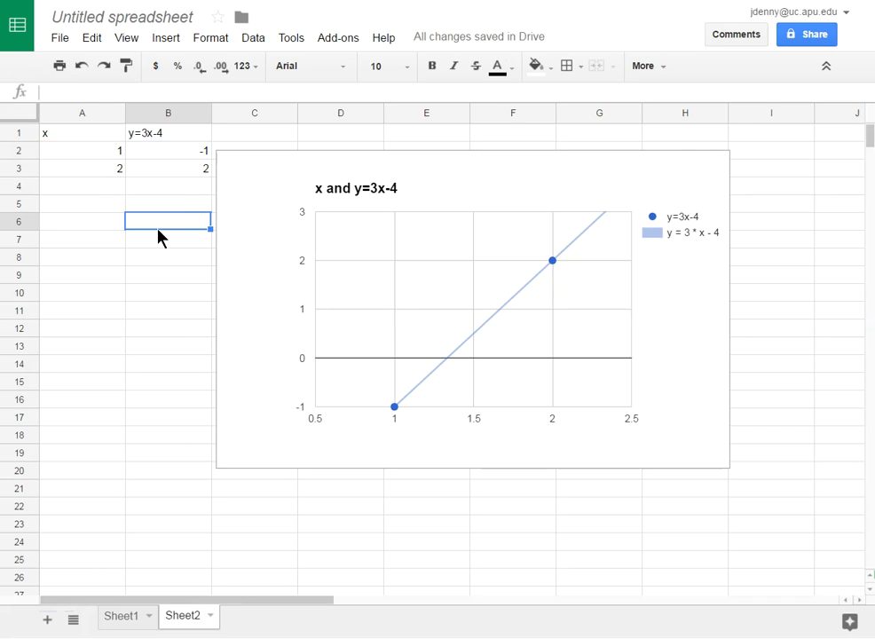
Extend the x series from A2:A3 down to A9 and fill the y formula from B2:B3 down to B9.
left_click(119, 156)
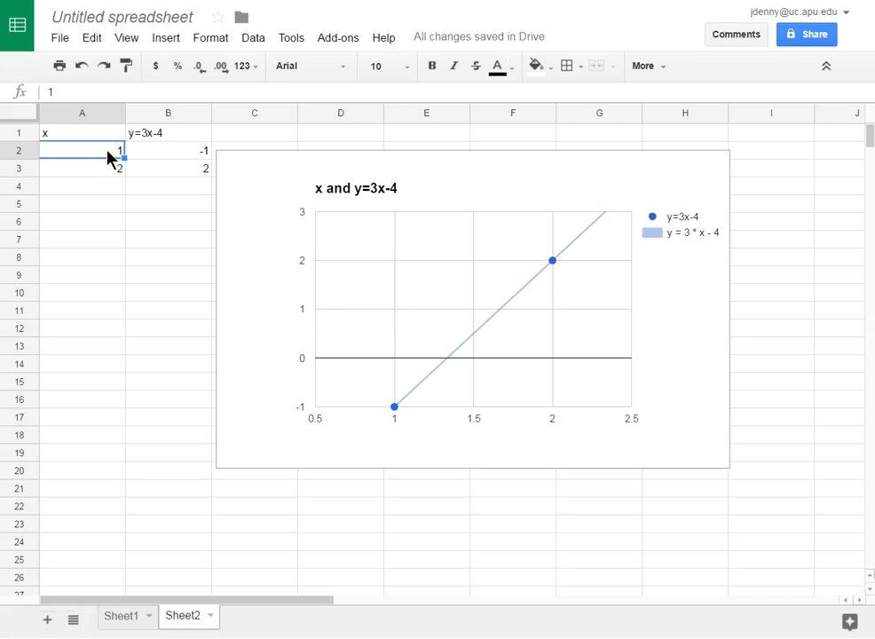
left_click_drag(111, 158, 113, 176)
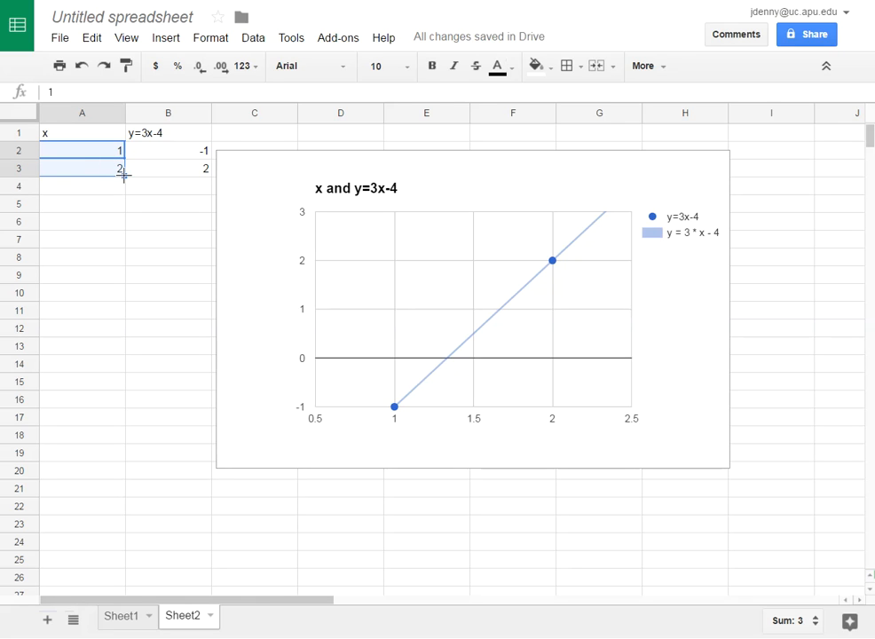
left_click_drag(117, 270, 117, 276)
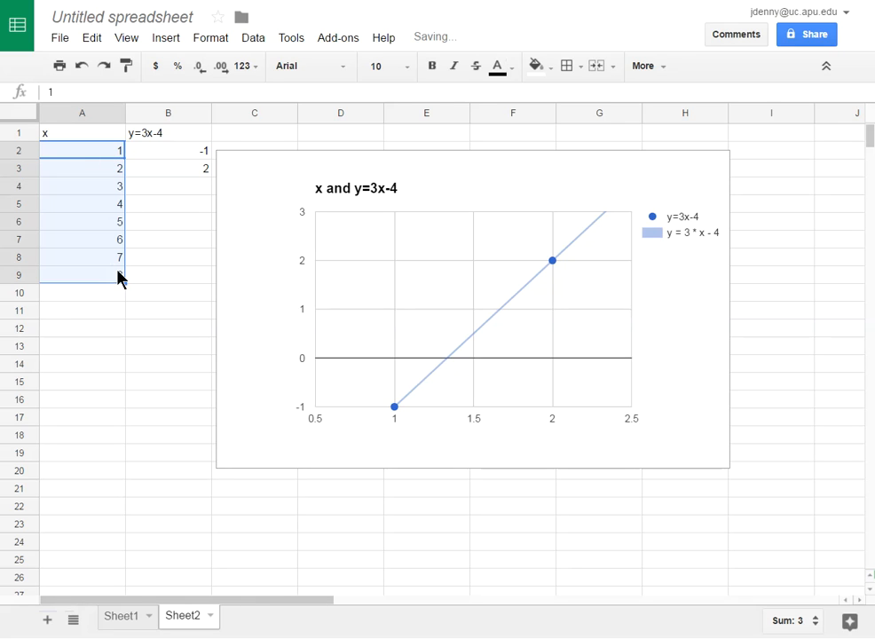
left_click_drag(184, 150, 183, 165)
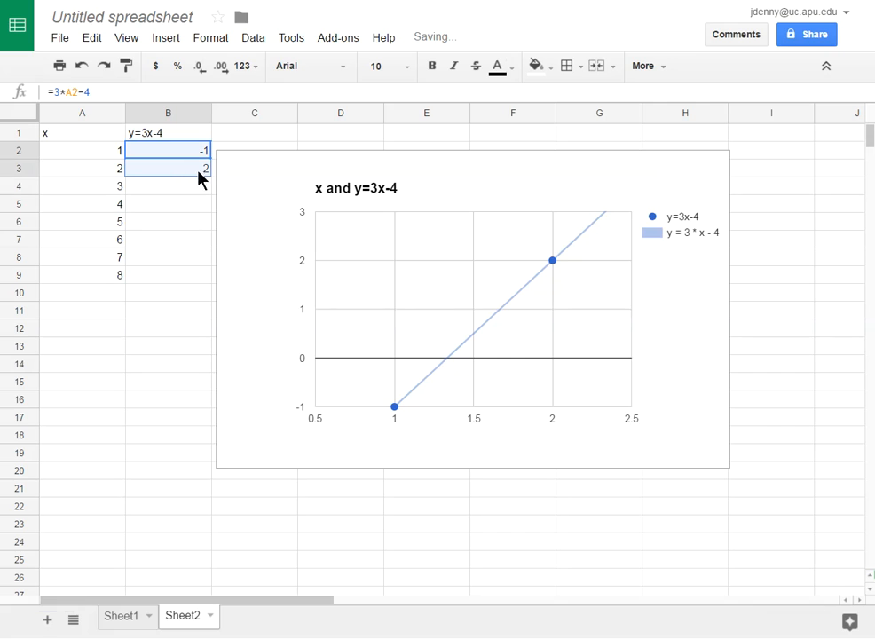
left_click_drag(202, 268, 194, 275)
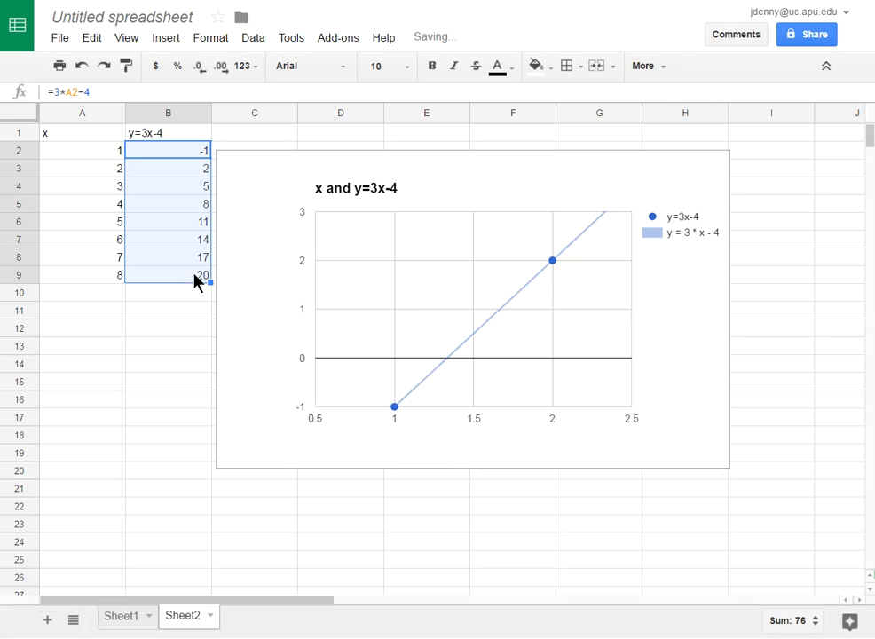
left_click(158, 350)
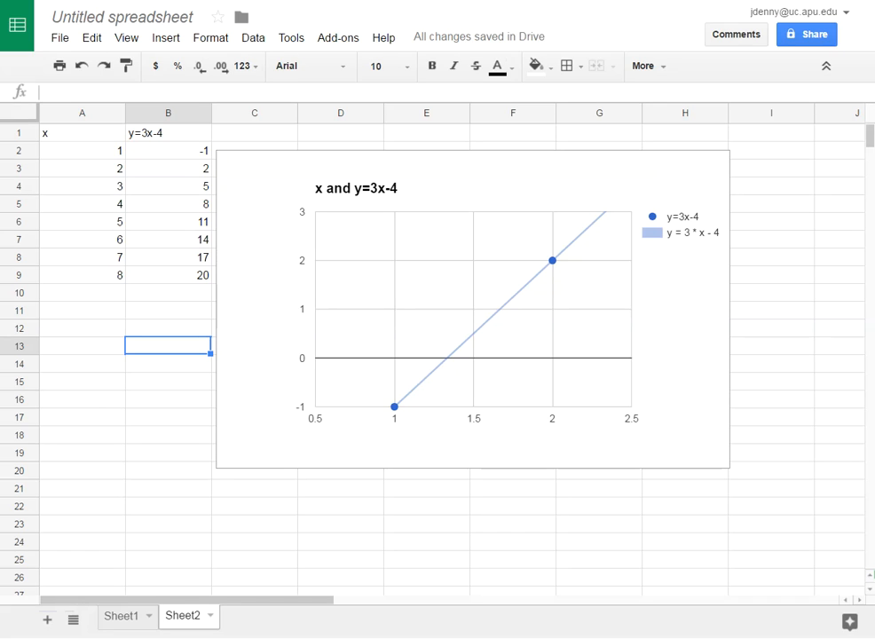
Add a third sheet and enter the equation 4x+2y=9 in cell A1.
left_click(49, 619)
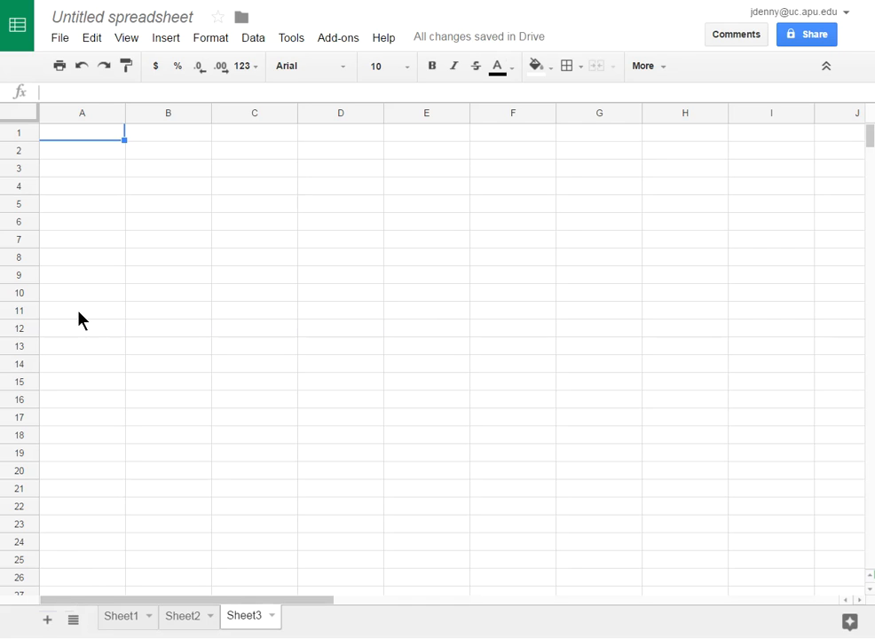
type("4")
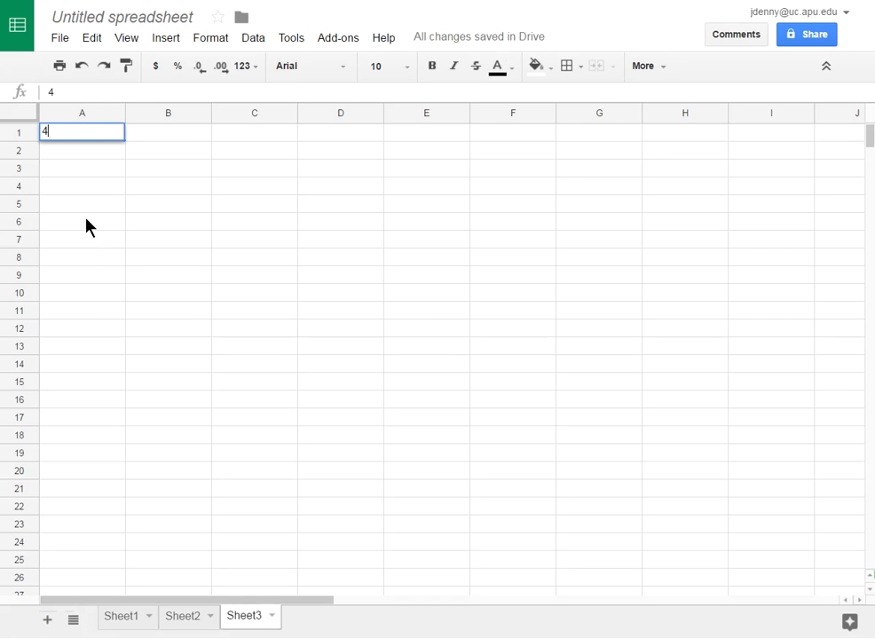
type("x+2y=9")
left_click(87, 226)
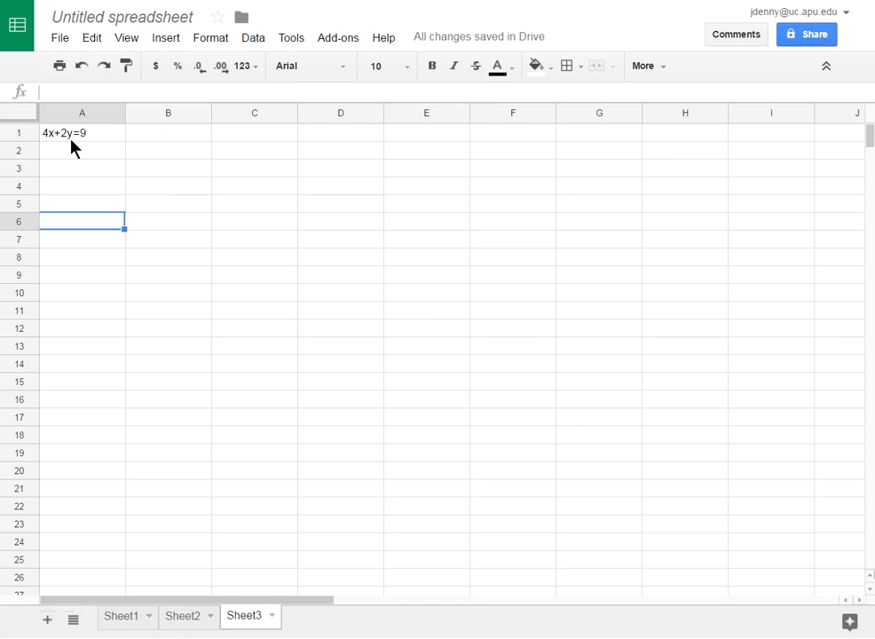
Enter the question "Is (-1,6.5) a solution to this equation?" in cell B1.
left_click(171, 136)
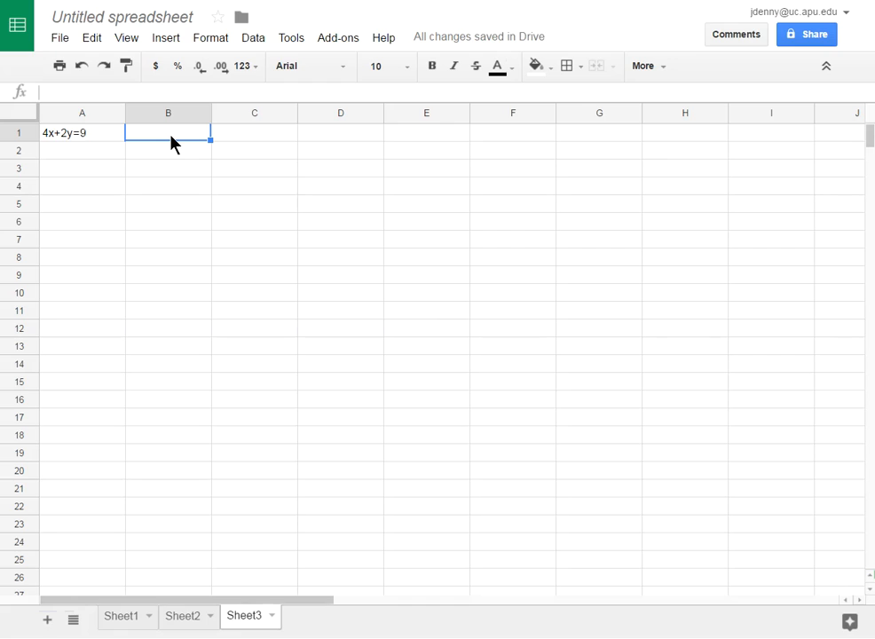
type("Is (-1,6.5) ")
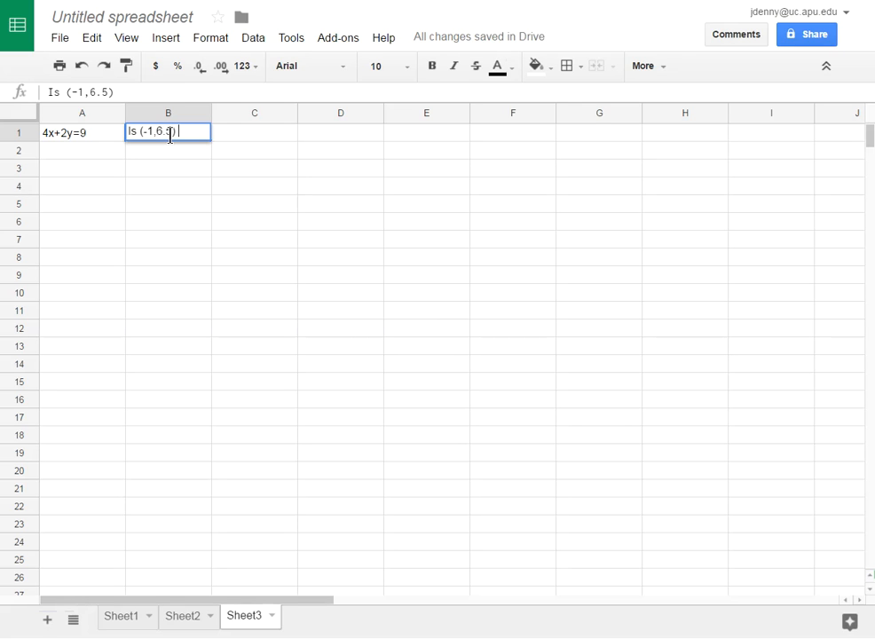
type("a solution to t")
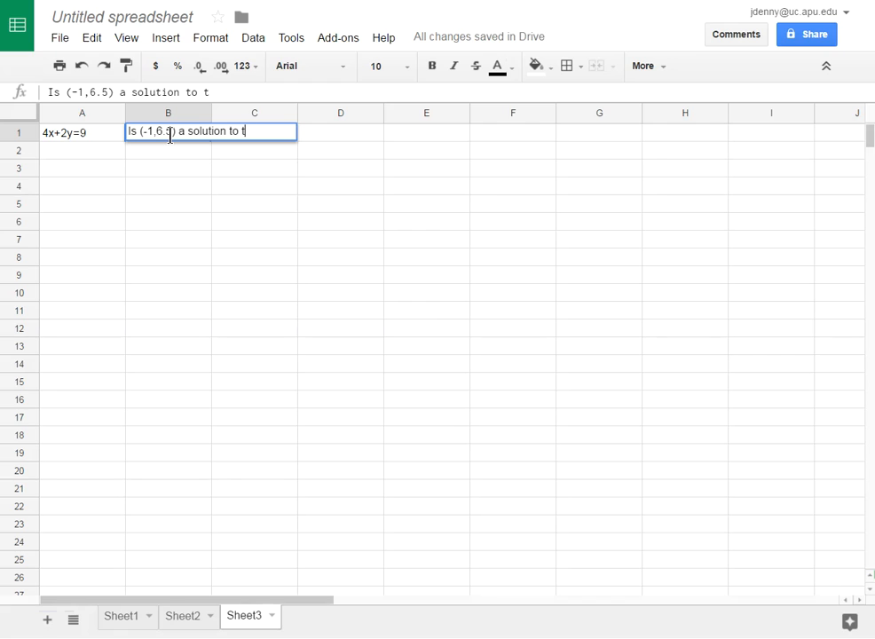
type("his equation?")
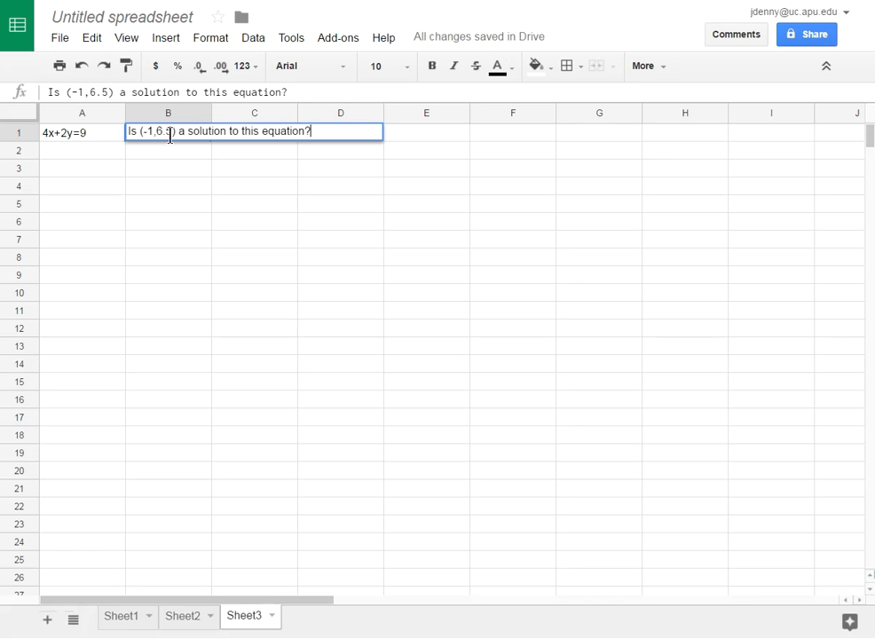
left_click(181, 208)
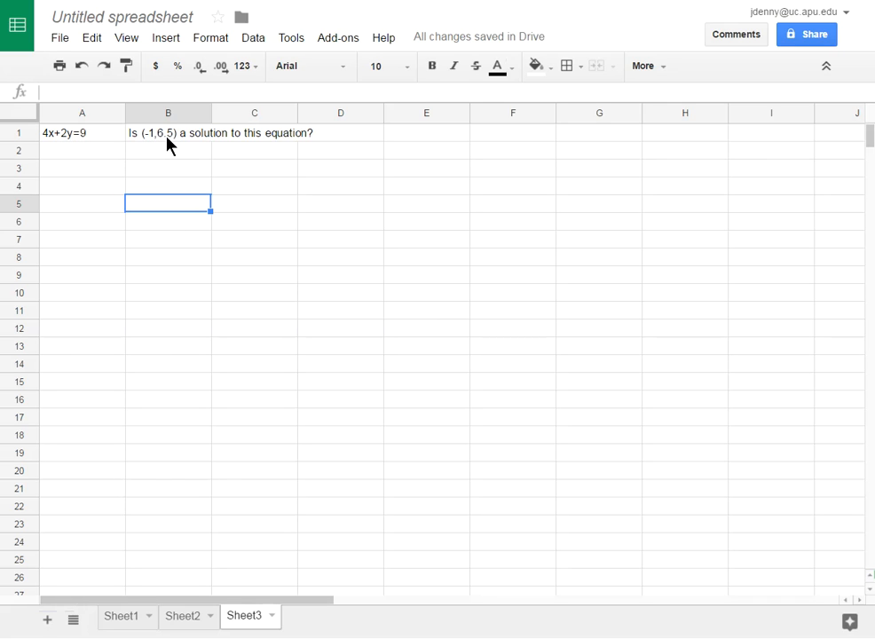
Evaluate the equation's left side at (-1,6.5) in cell A3 with the formula =4*-1+2*6.5.
left_click(78, 175)
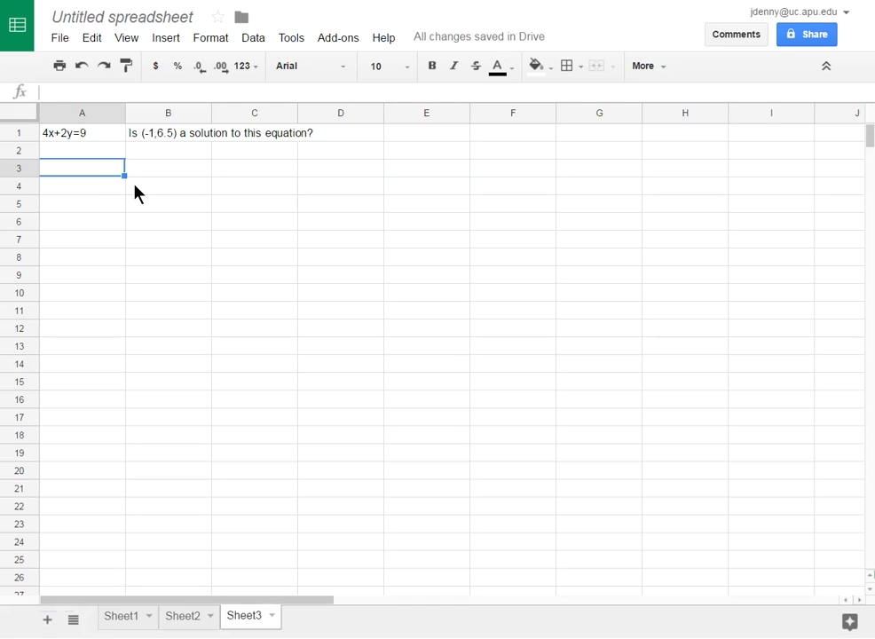
type("=")
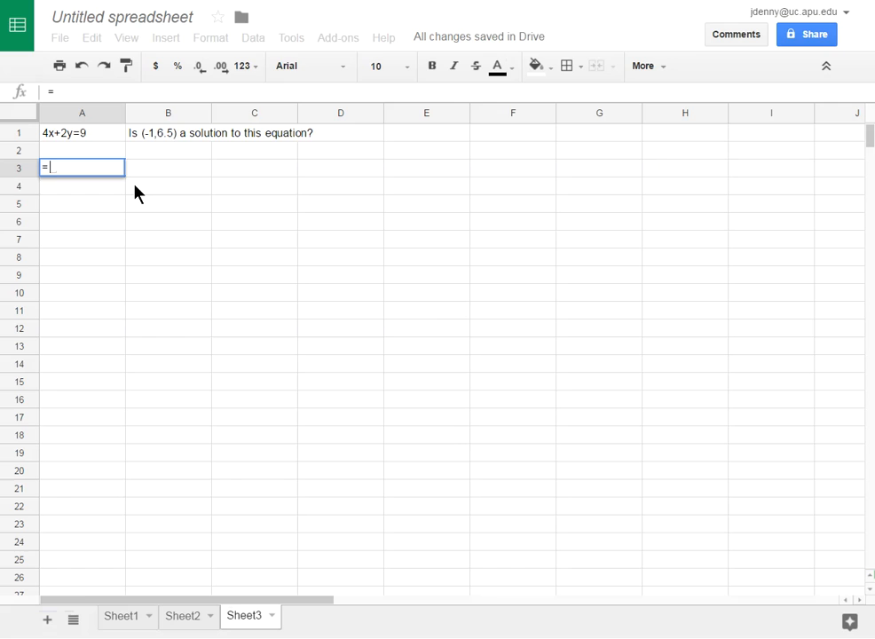
type("4*-1")
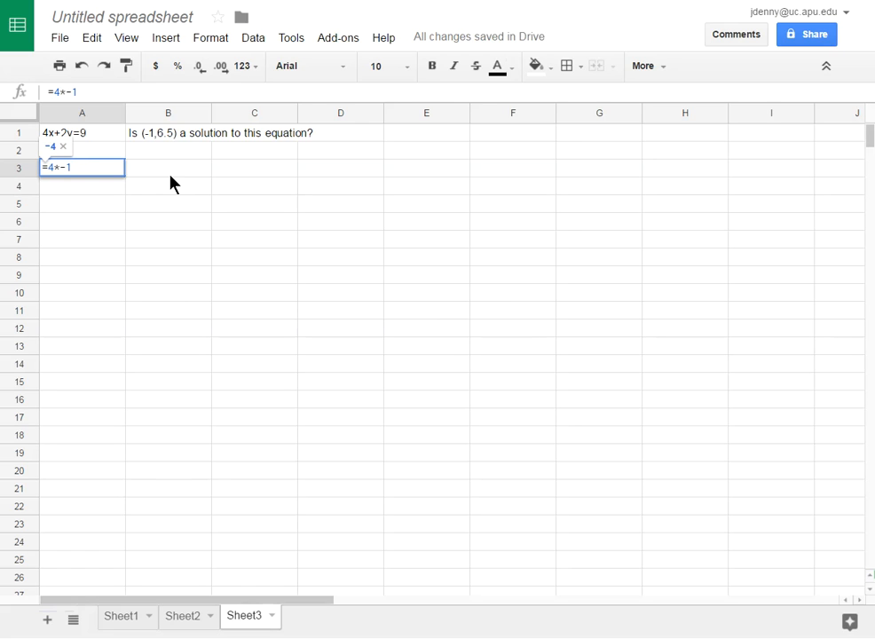
type("+")
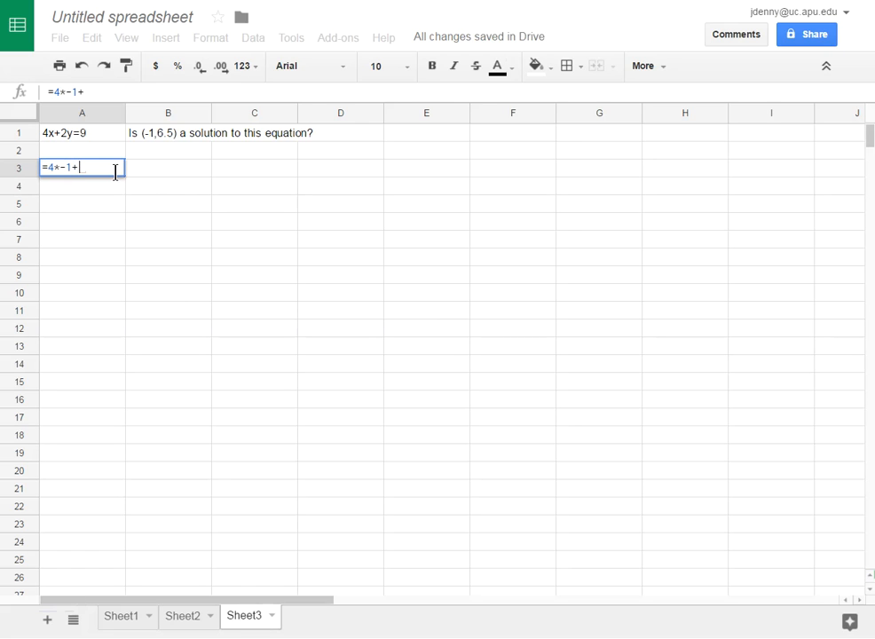
type("2*6.5")
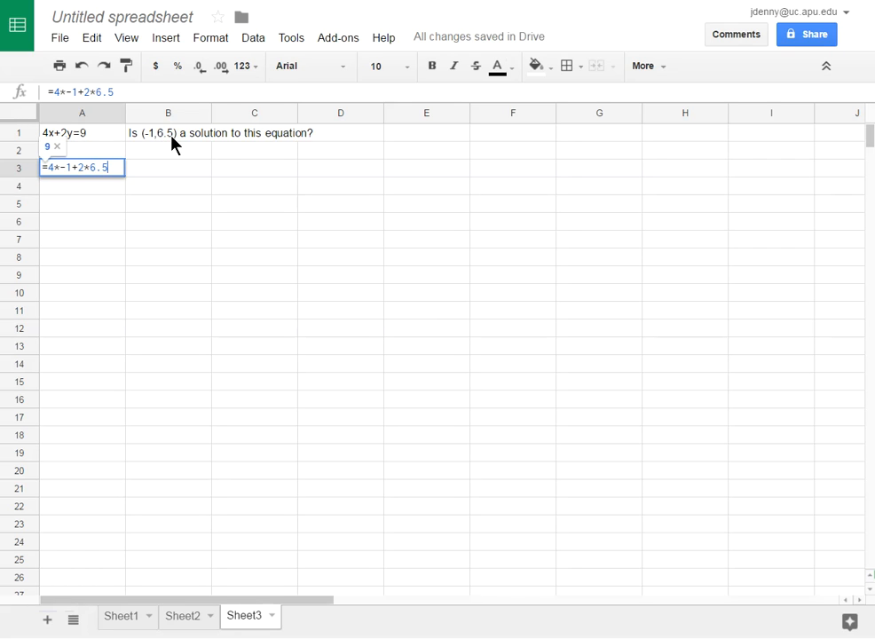
key("Return")
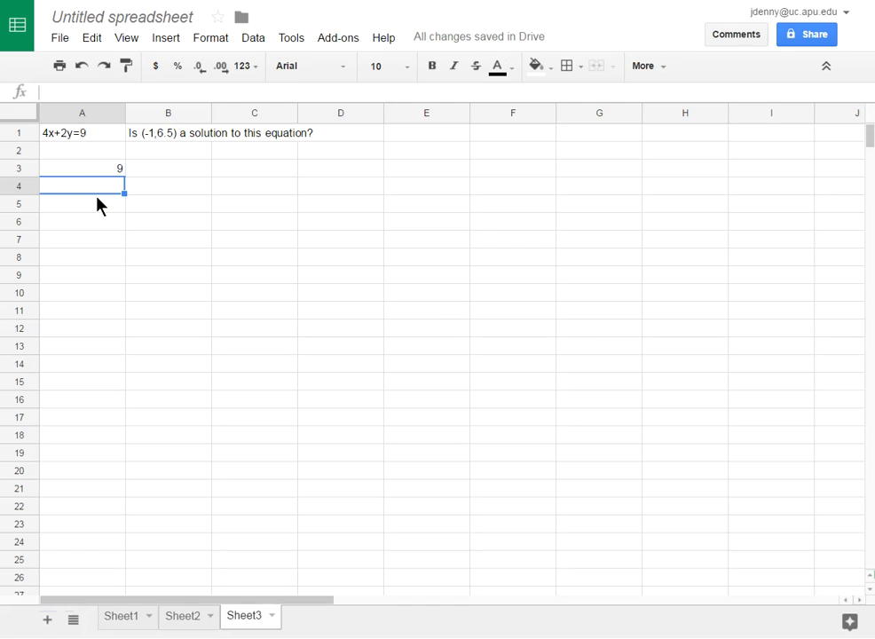
Enter the years 2017 in cell A5 and 2018 in cell A6.
left_click(97, 204)
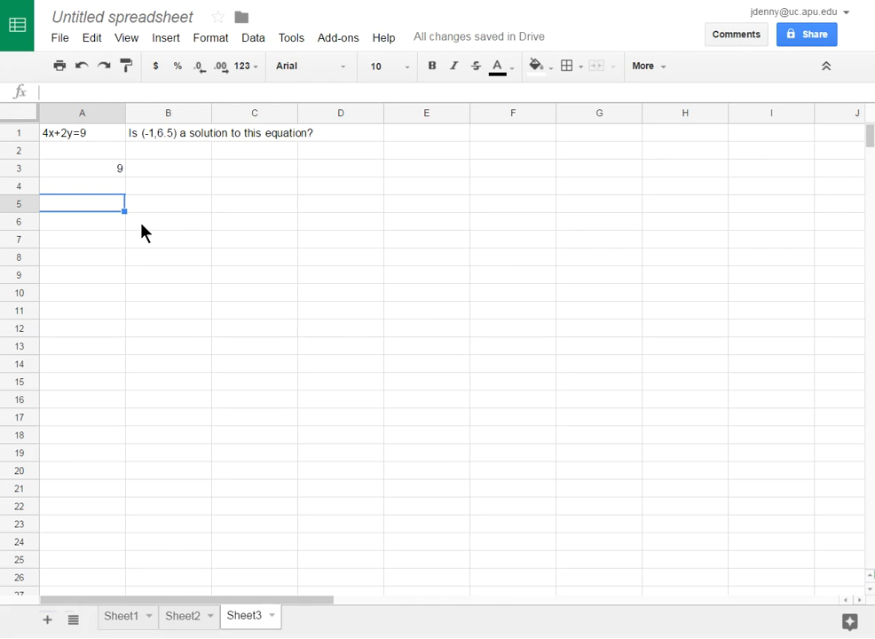
type("20")
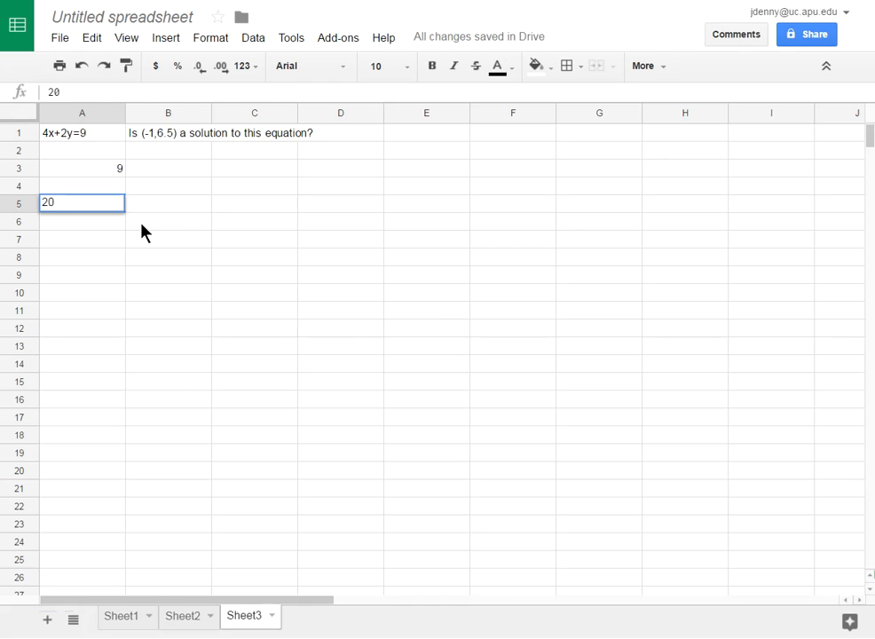
type("17")
key("Return")
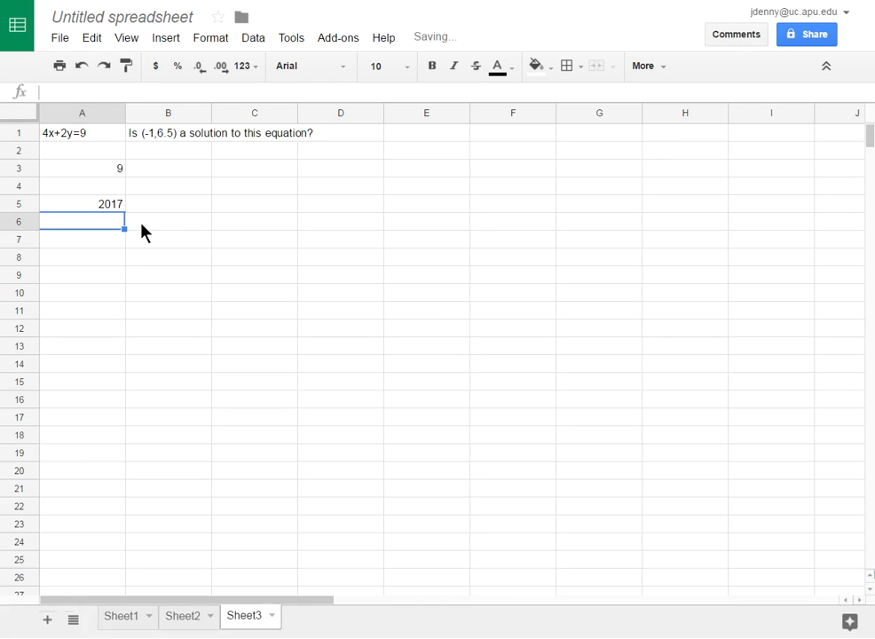
type("2018")
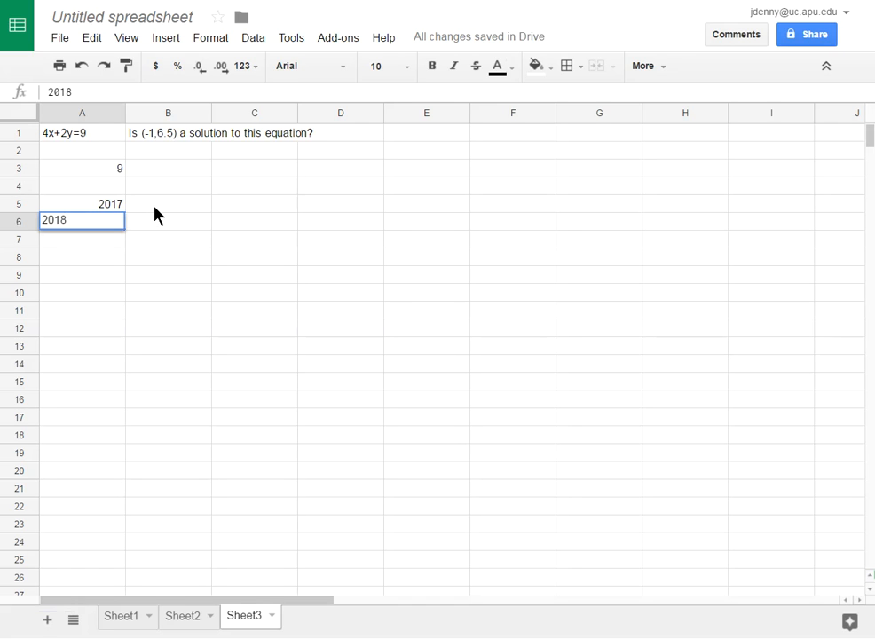
Enter 60000 in cell B5 beside 2017 and format it as currency.
left_click(154, 207)
type("60000")
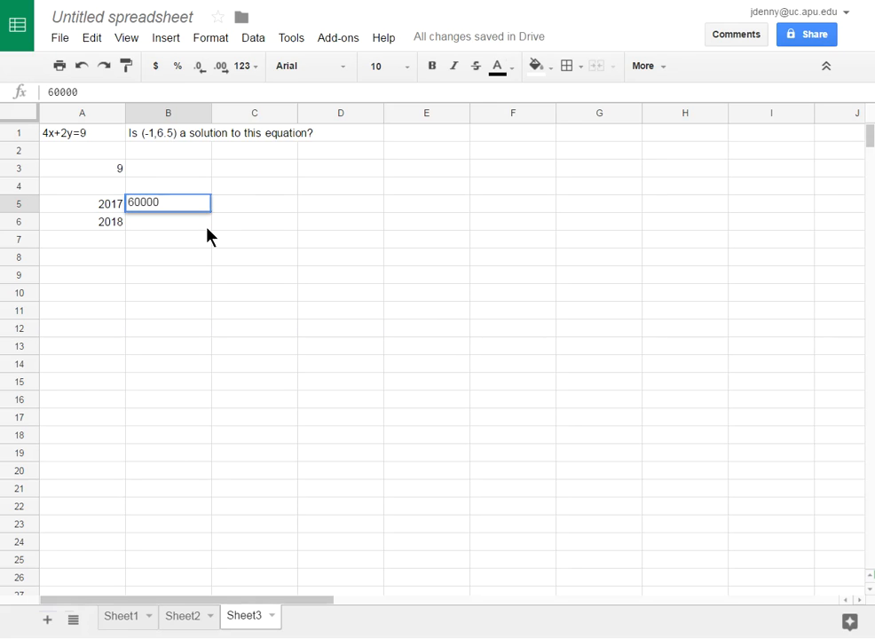
key("Return")
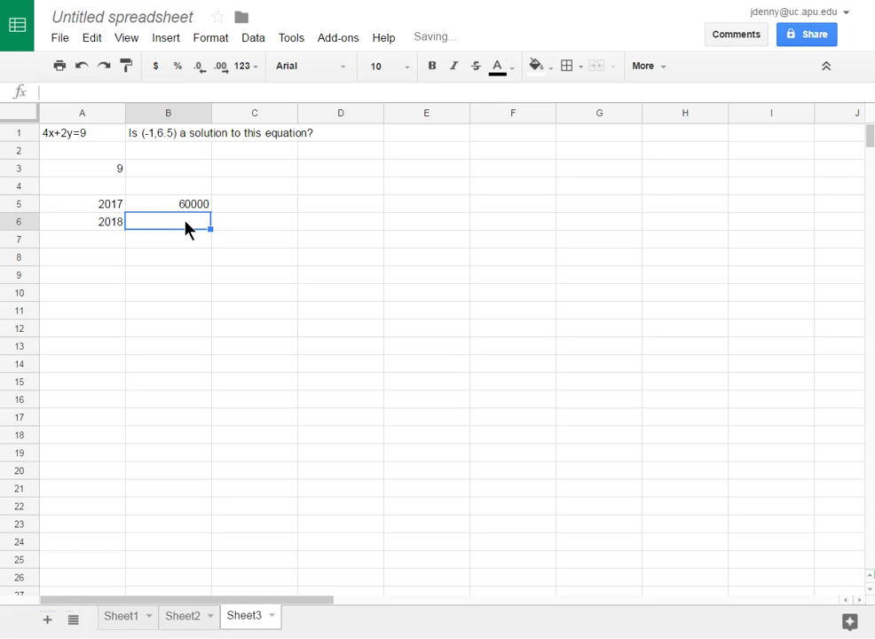
left_click(182, 208)
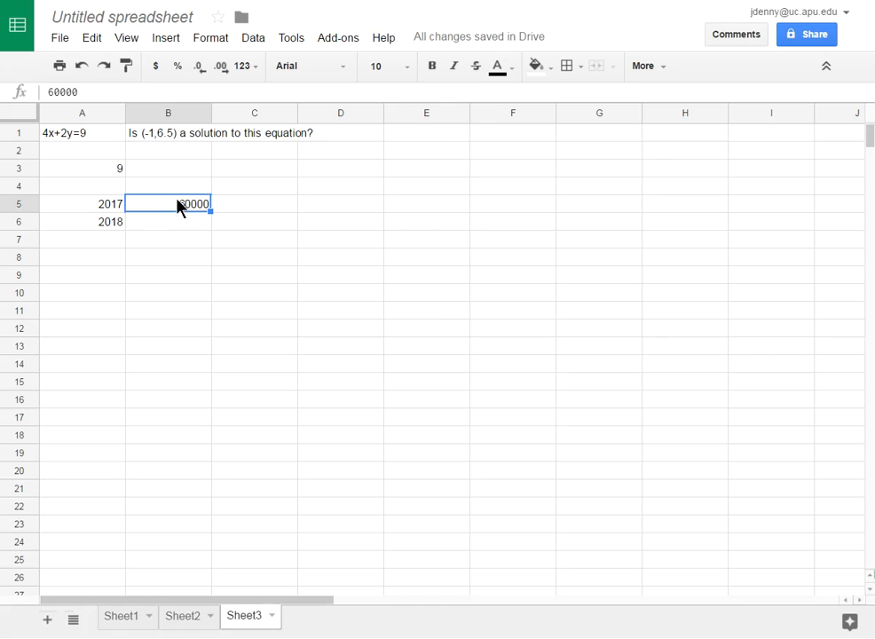
left_click(156, 71)
Enter 65000 in cell B6 beside 2018 and format it as currency.
left_click(157, 222)
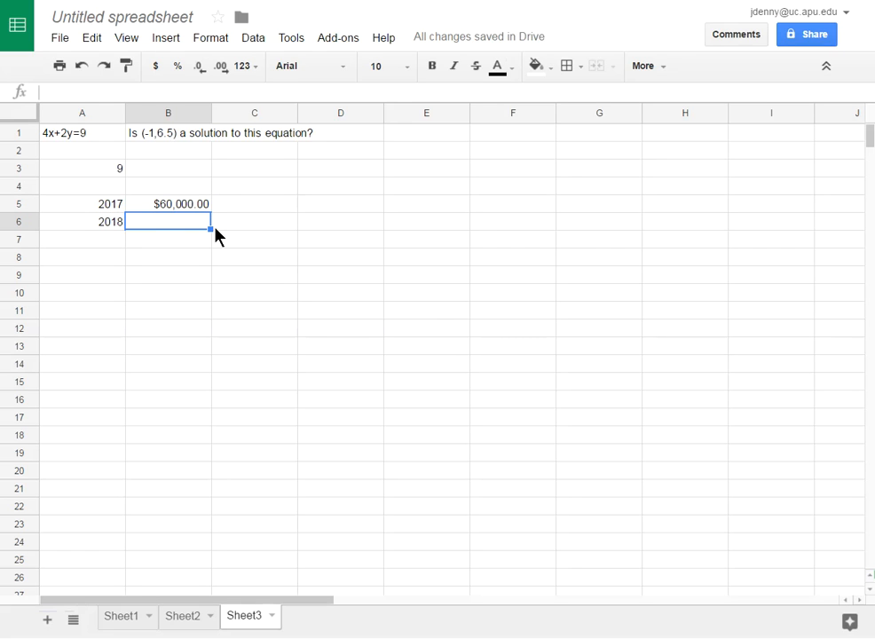
type("65000")
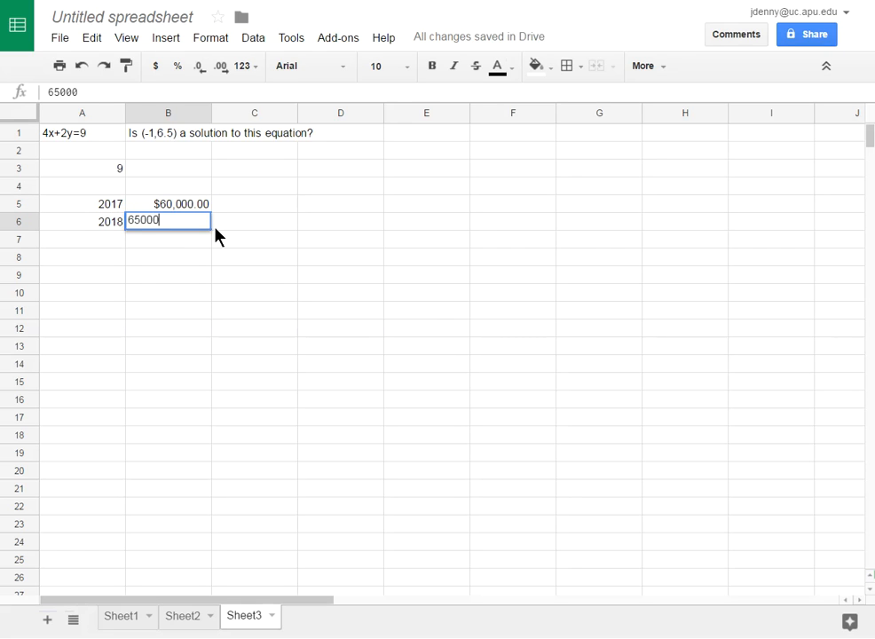
left_click(214, 264)
left_click(187, 231)
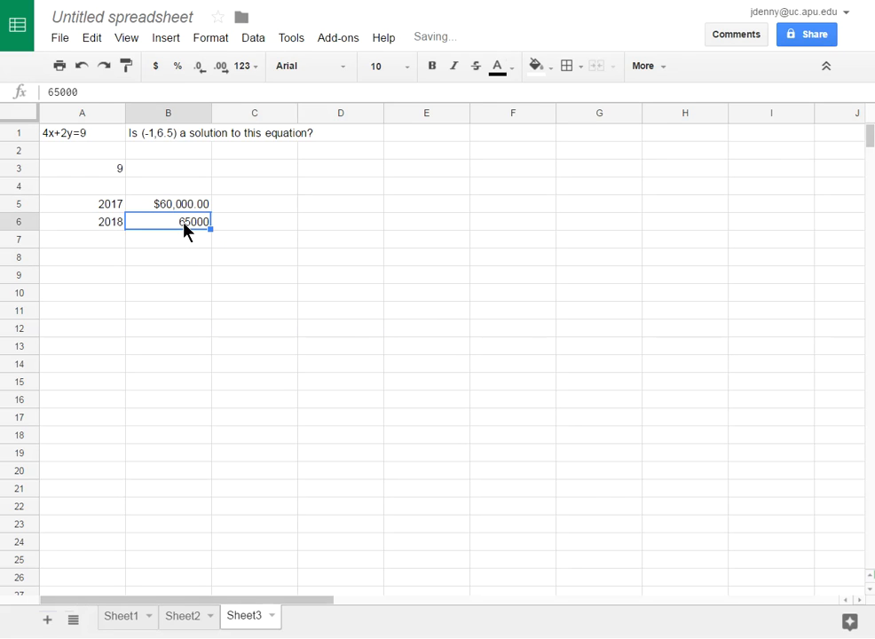
left_click(155, 67)
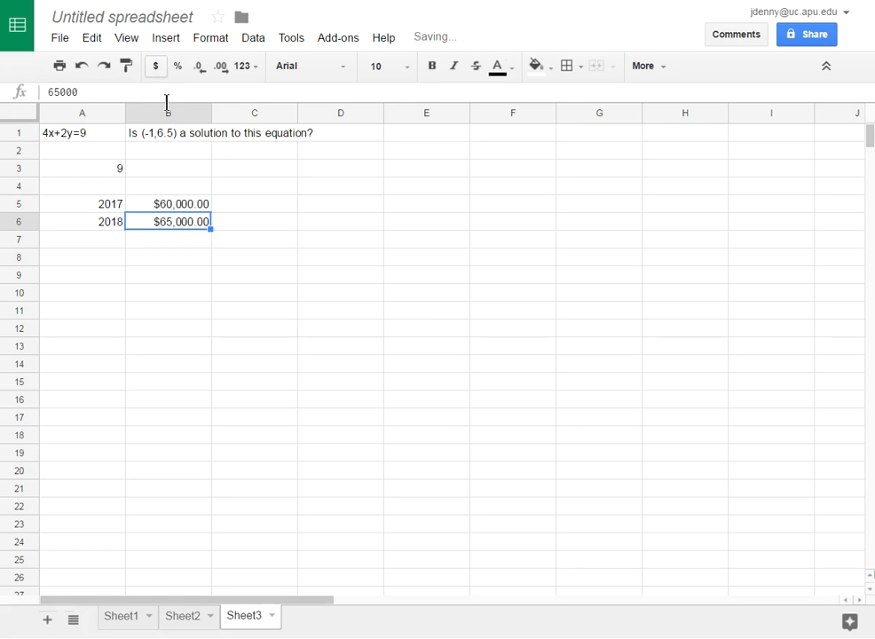
left_click(165, 293)
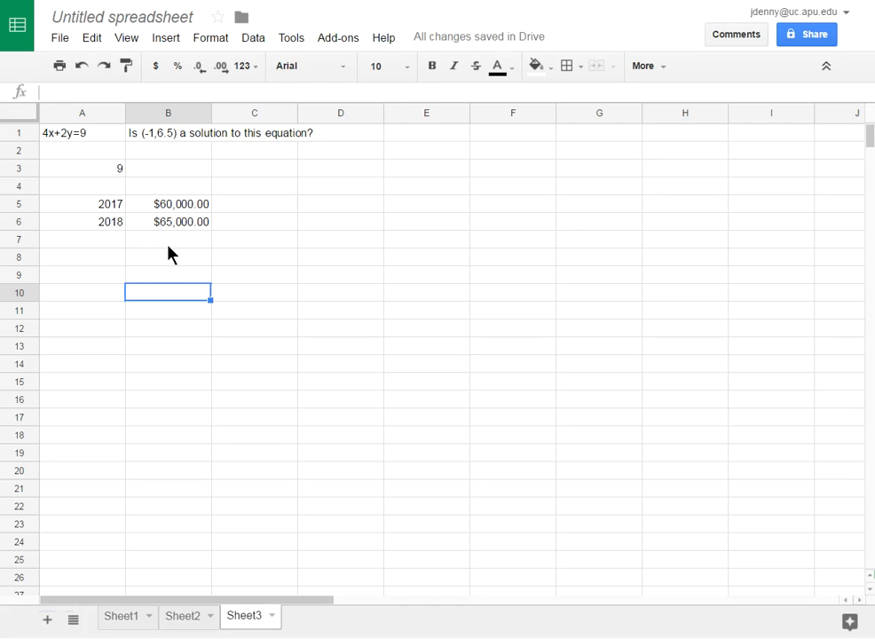
Enter the year 2019 in cell A7 and the amount 69000 in cell B7.
left_click(110, 239)
type("2019")
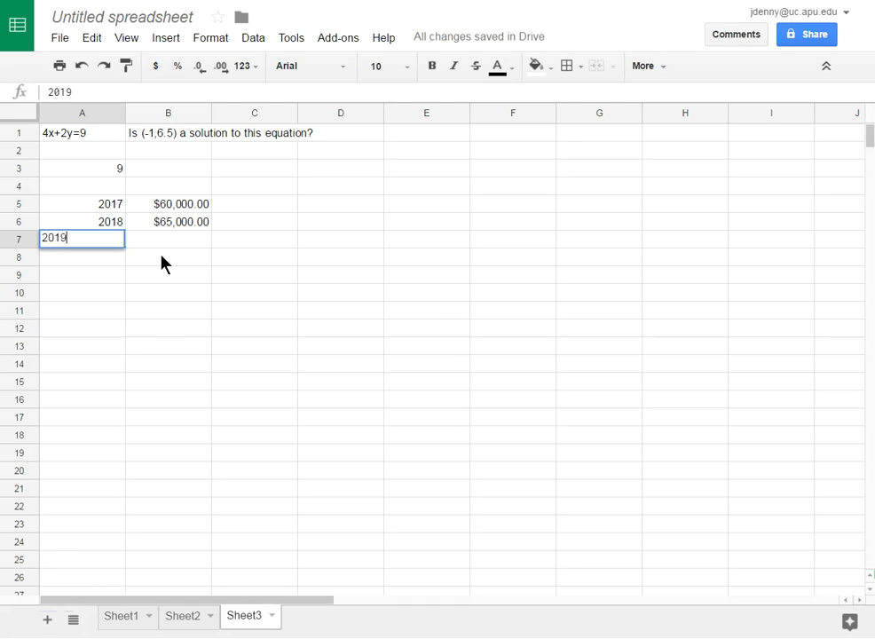
key("Tab")
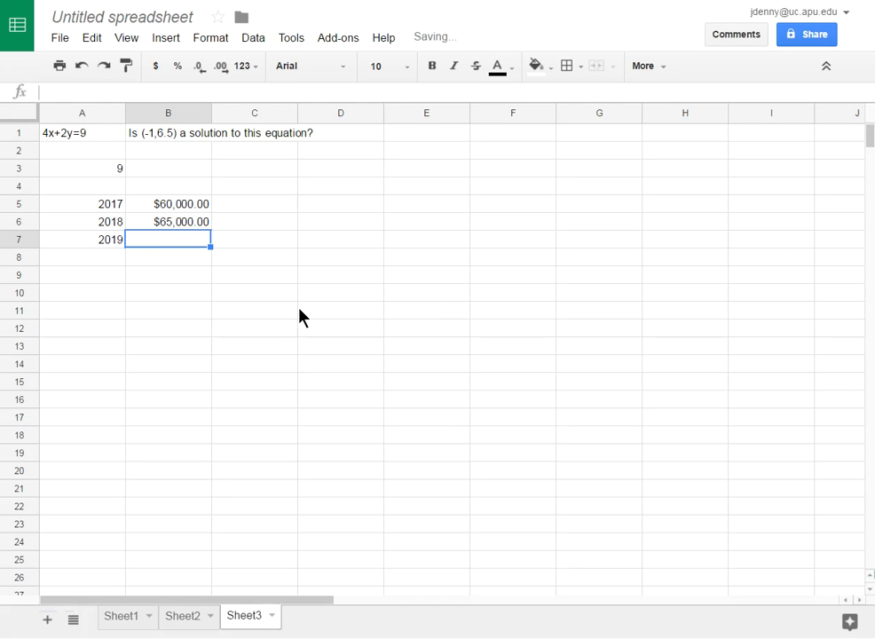
type("69")
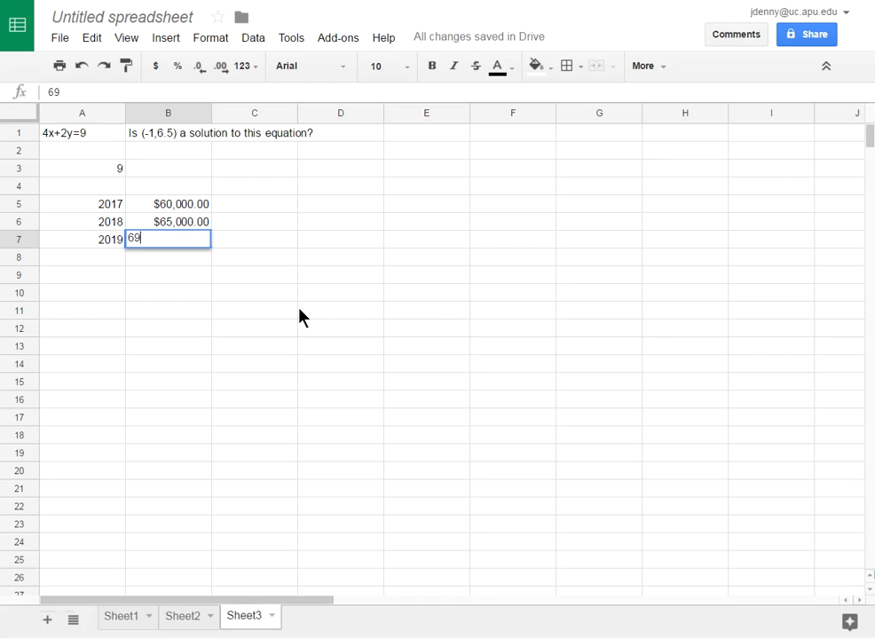
type(",000")
key("BackSpace")
key("BackSpace")
key("BackSpace")
key("BackSpace")
type("000")
left_click(293, 311)
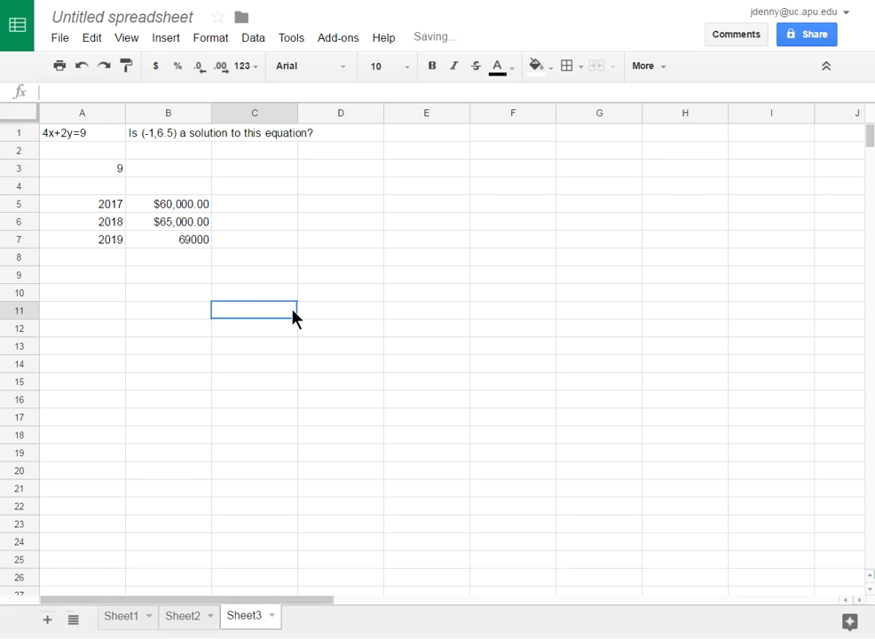
Format the 2019 amount in cell B7 as currency.
left_click(186, 242)
left_click(156, 66)
left_click(220, 333)
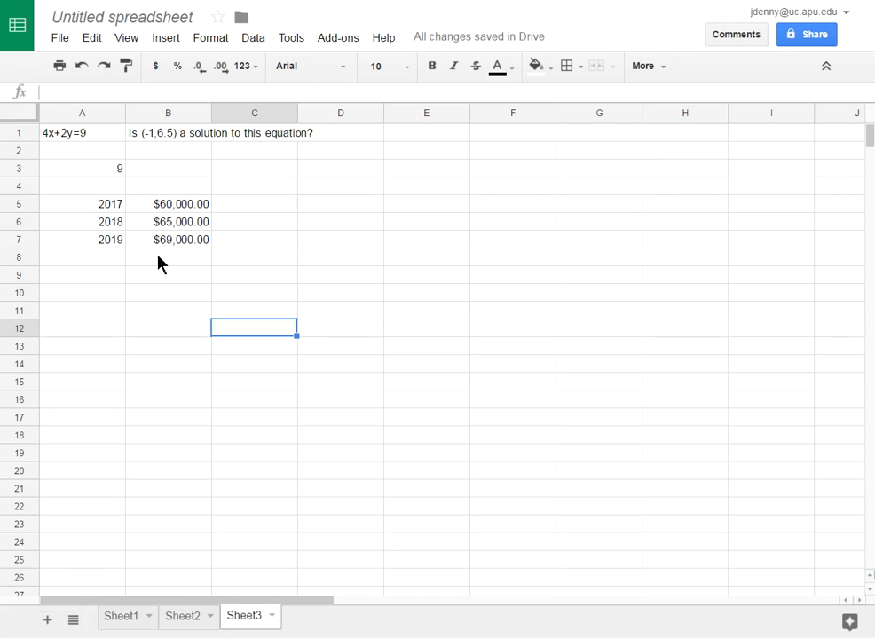
Enter the year 2030 in cell A8 and the amount 83000 in cell B8.
left_click(110, 255)
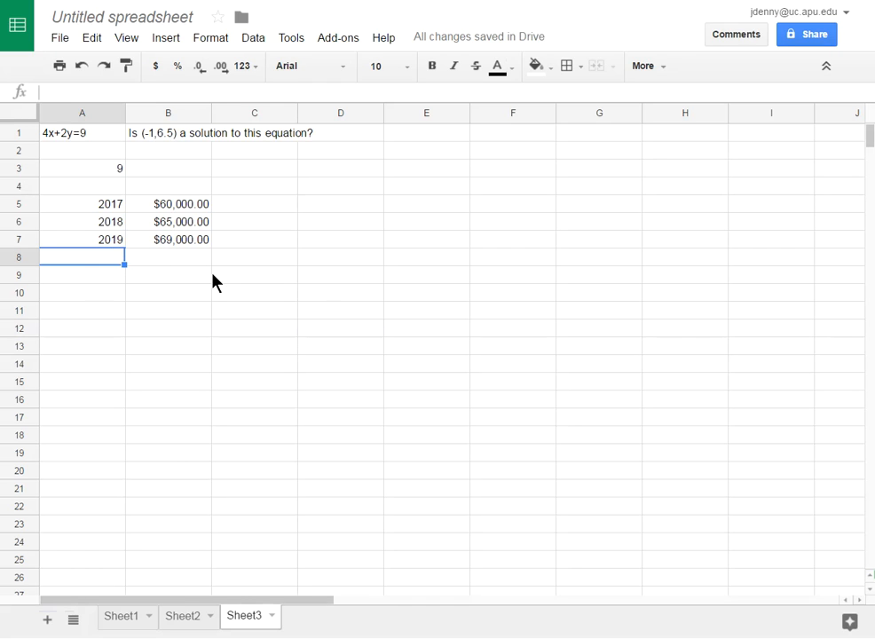
type("2030")
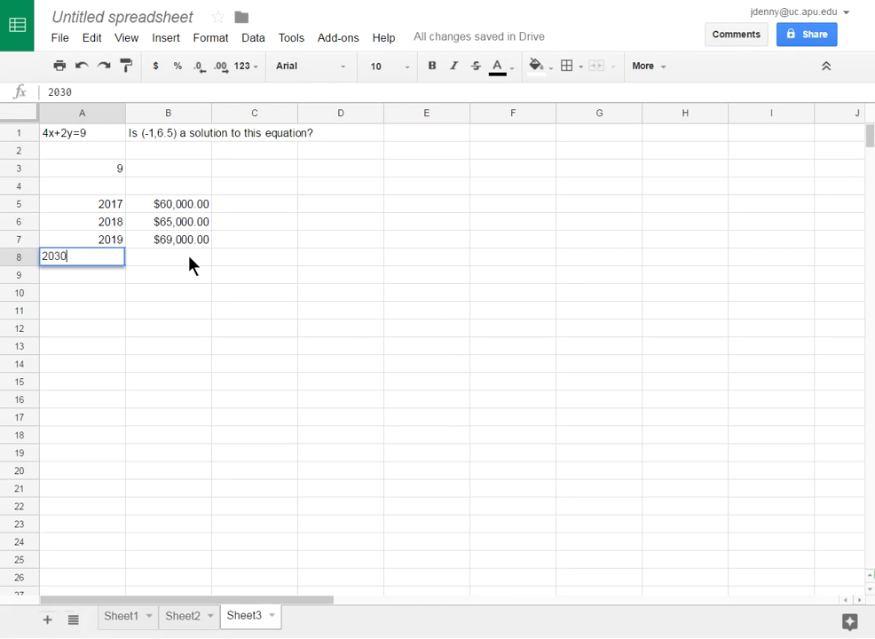
left_click(187, 257)
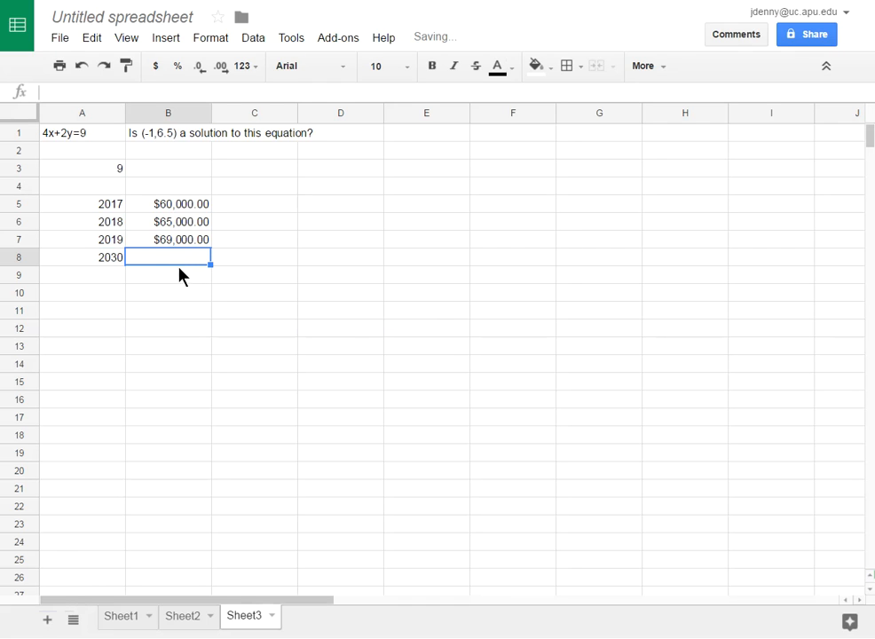
type("83000")
left_click(241, 316)
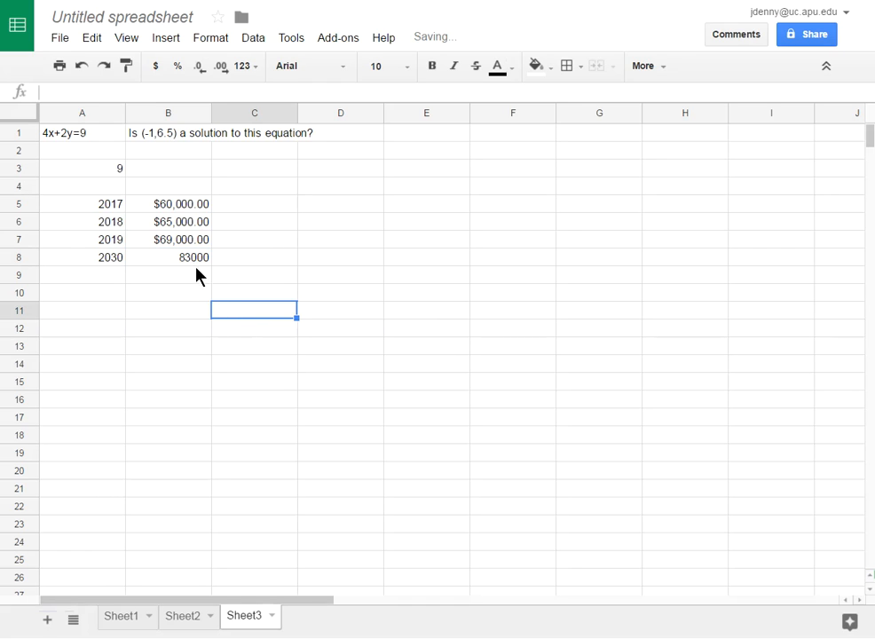
Format the 2030 amount in cell B8 as currency.
left_click(196, 261)
left_click(157, 67)
left_click(197, 303)
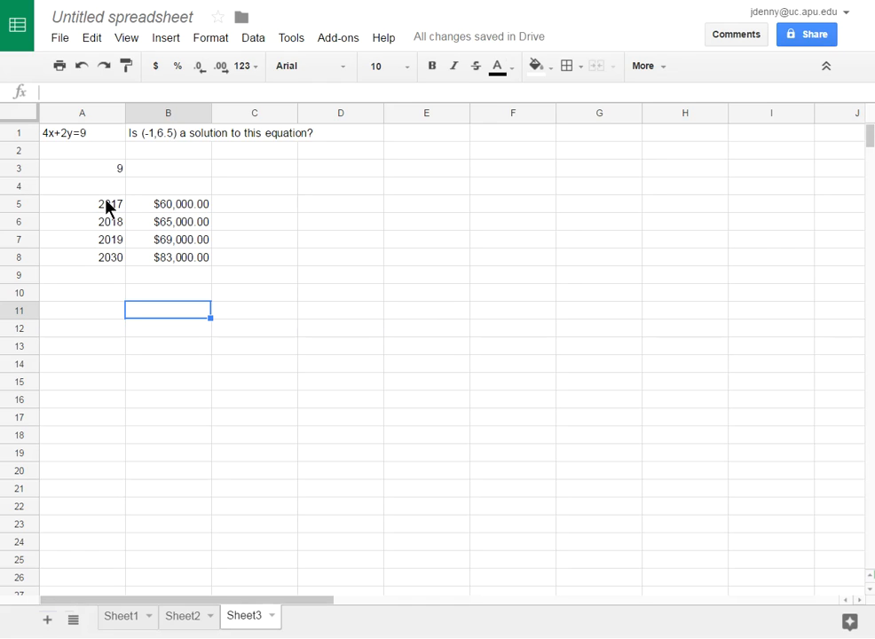
Start a new chart from the range A5:B8 and set its type to scatter.
left_click_drag(113, 210, 163, 259)
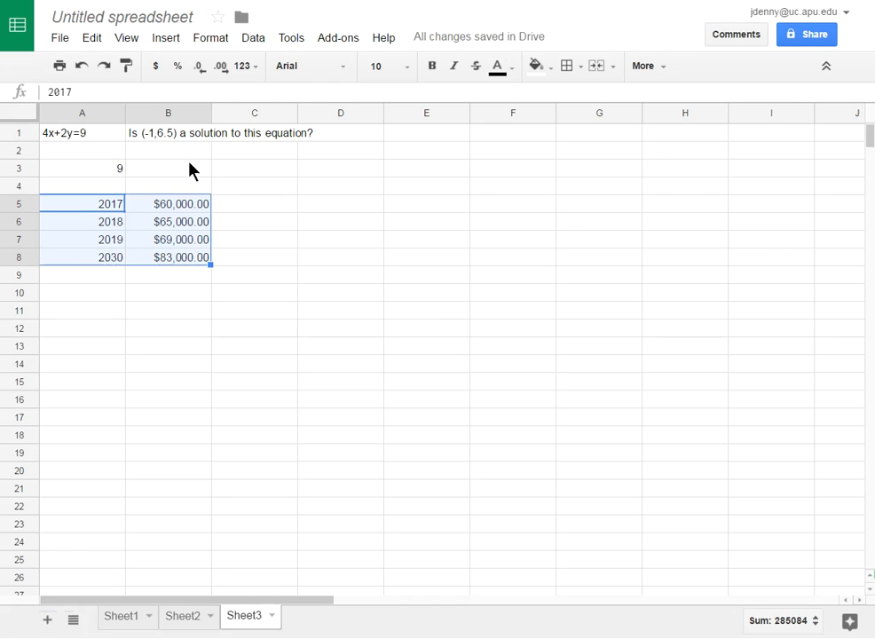
left_click(165, 38)
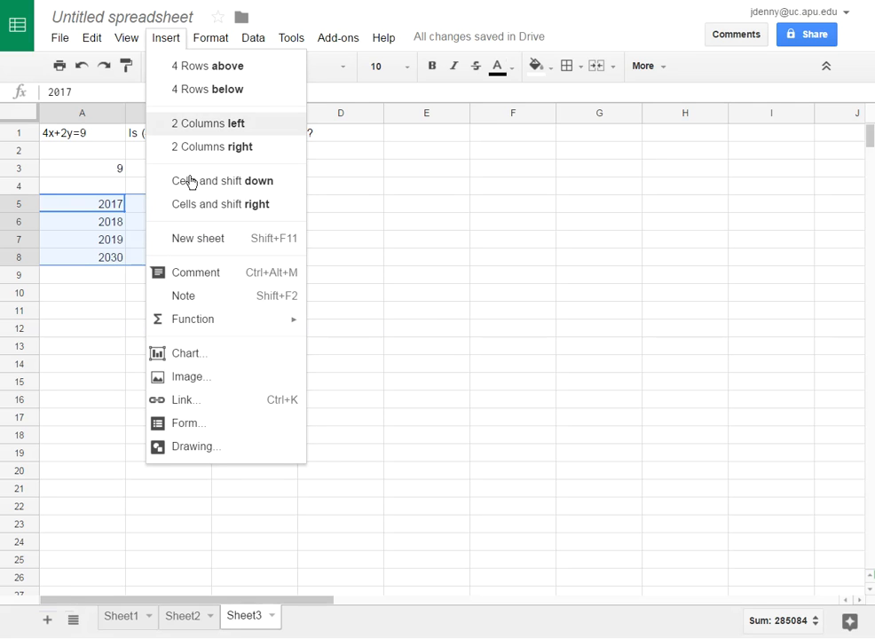
left_click(185, 354)
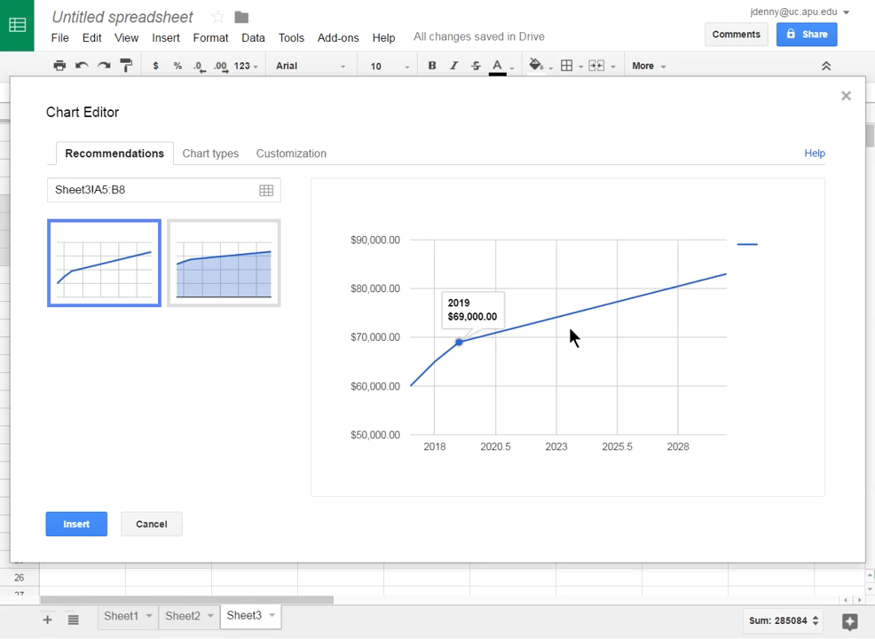
mouse_move(410, 393)
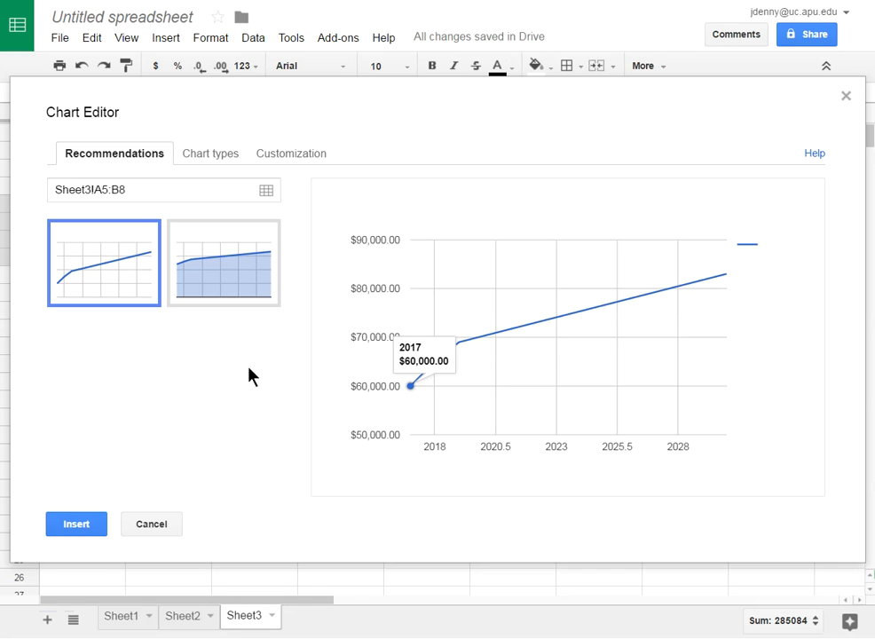
left_click(221, 154)
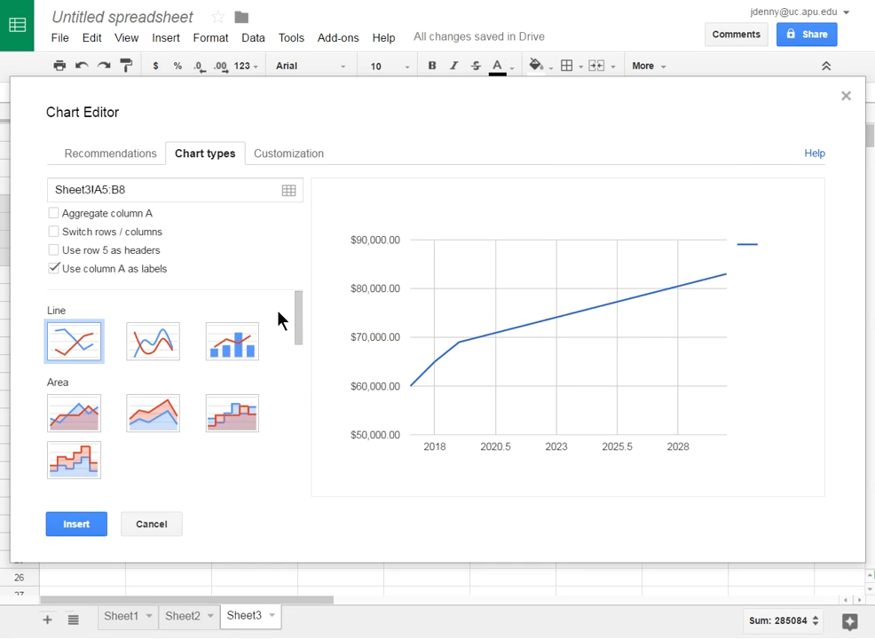
left_click_drag(376, 127, 433, 277)
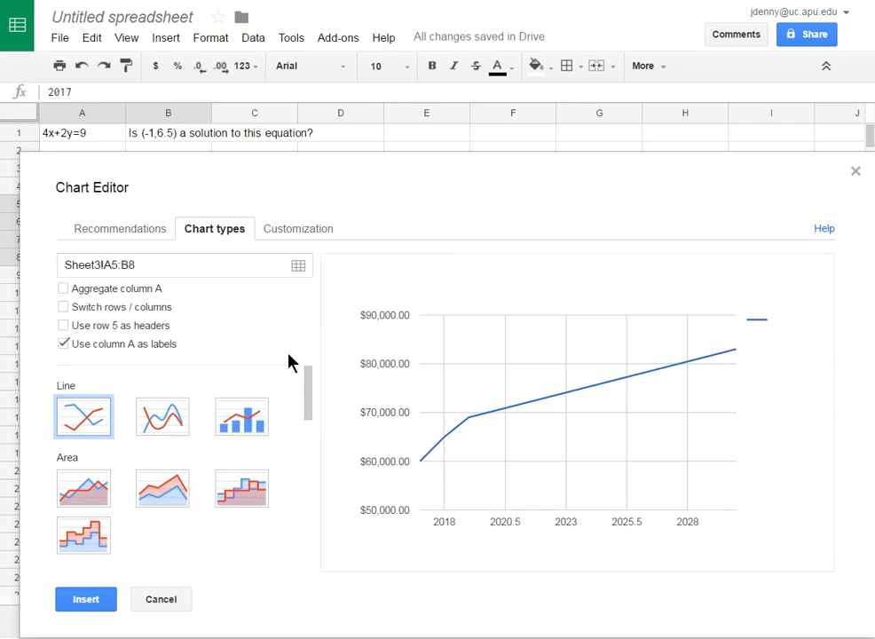
left_click_drag(307, 383, 302, 500)
left_click(78, 407)
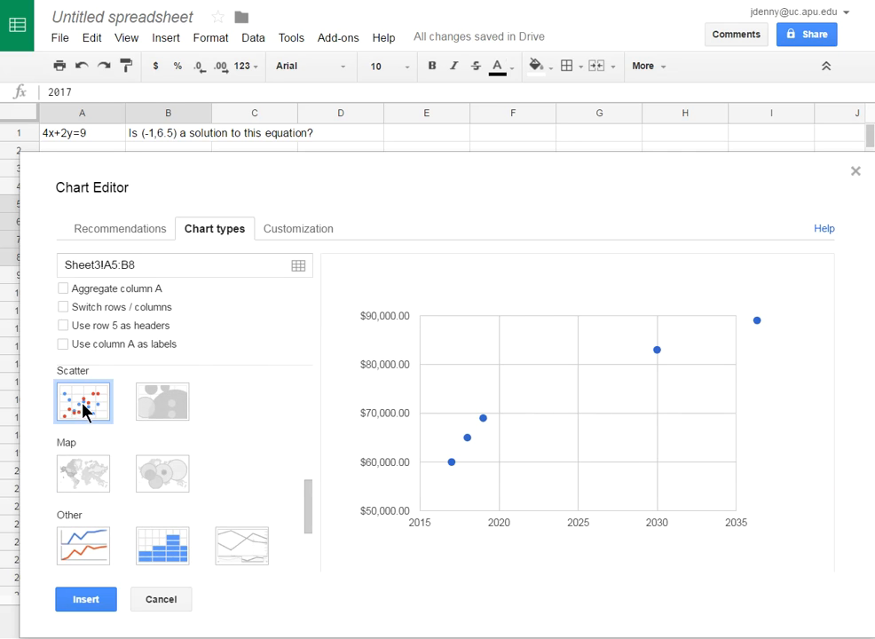
Add a linear trendline to data series 1 of the scatter chart.
left_click(290, 236)
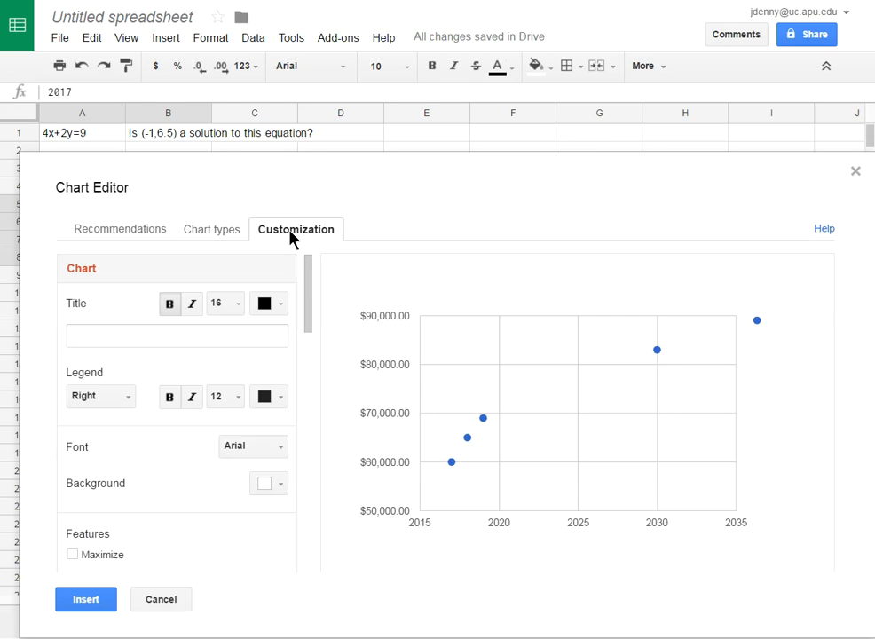
left_click_drag(307, 283, 296, 546)
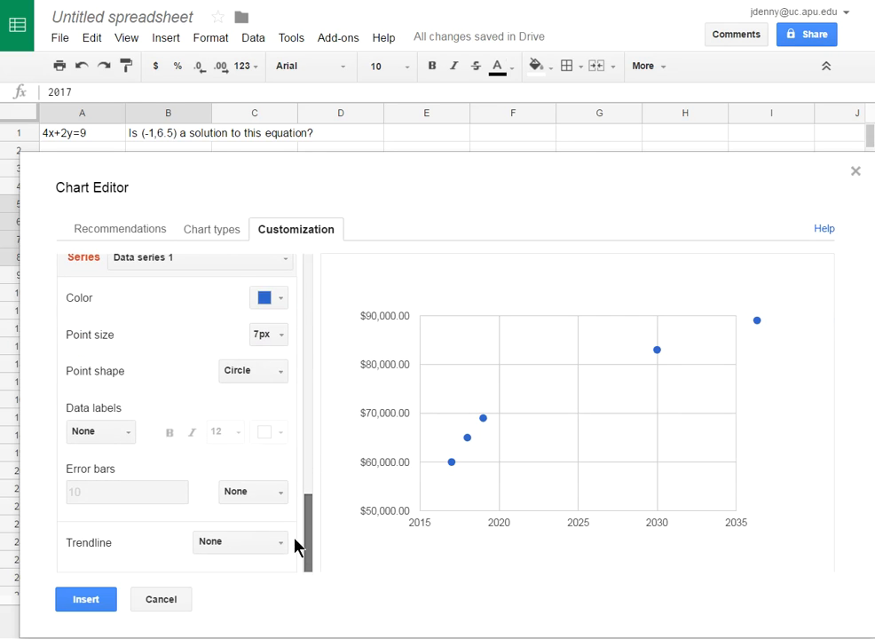
left_click(223, 541)
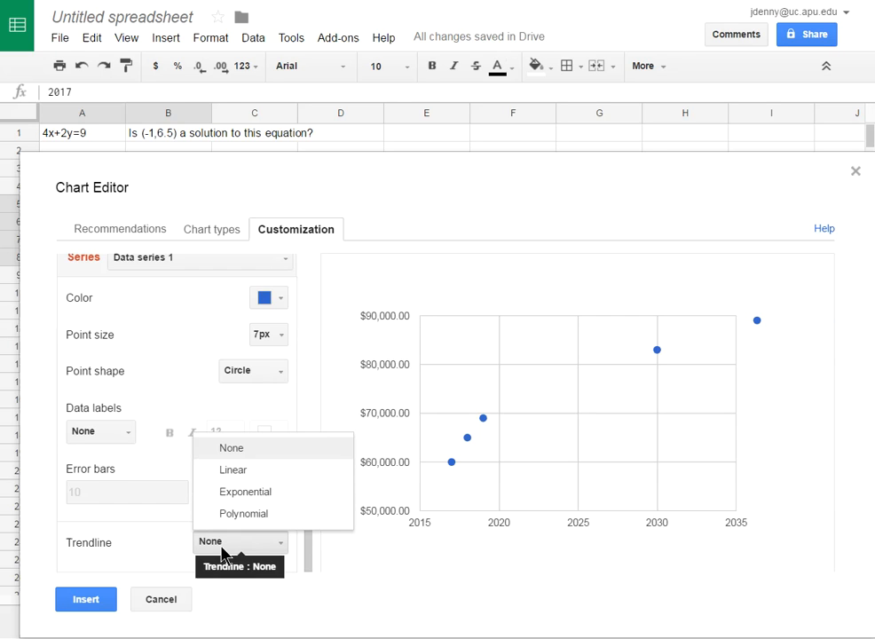
left_click(235, 479)
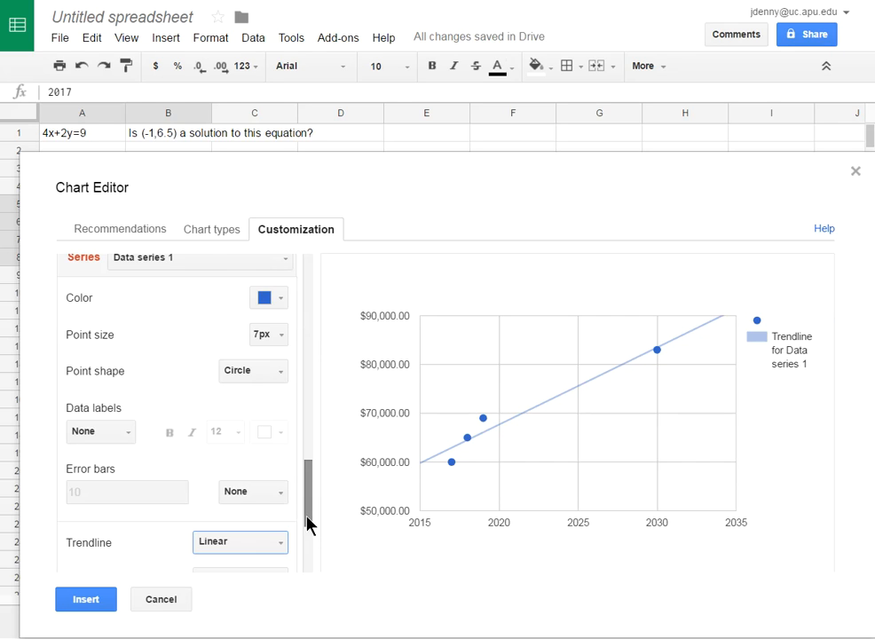
Show R² for the trendline and set its label to use the equation.
scroll(307, 524, "down", 2)
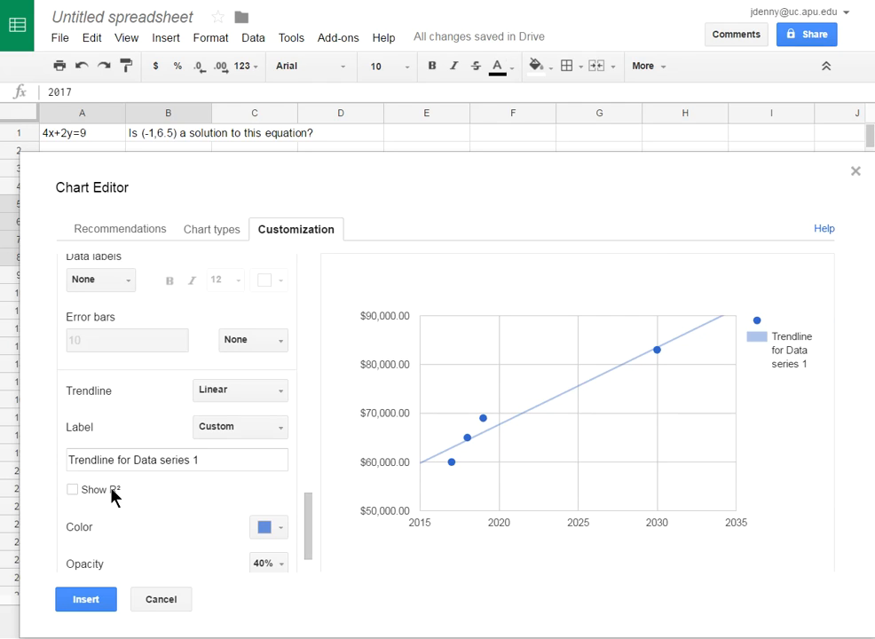
left_click(74, 490)
left_click(269, 434)
left_click(258, 478)
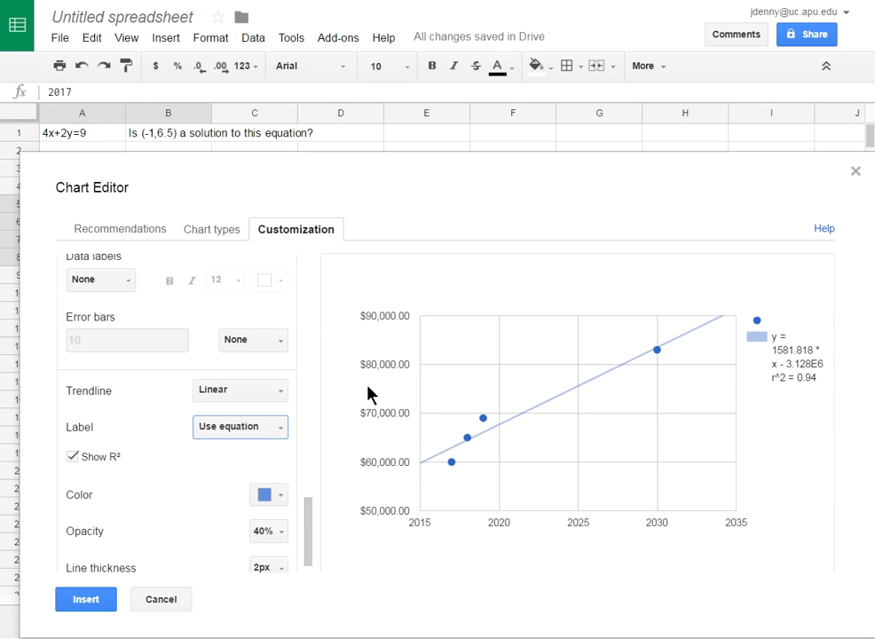
Change the trendline to polynomial and insert the chart into the sheet.
left_click(272, 398)
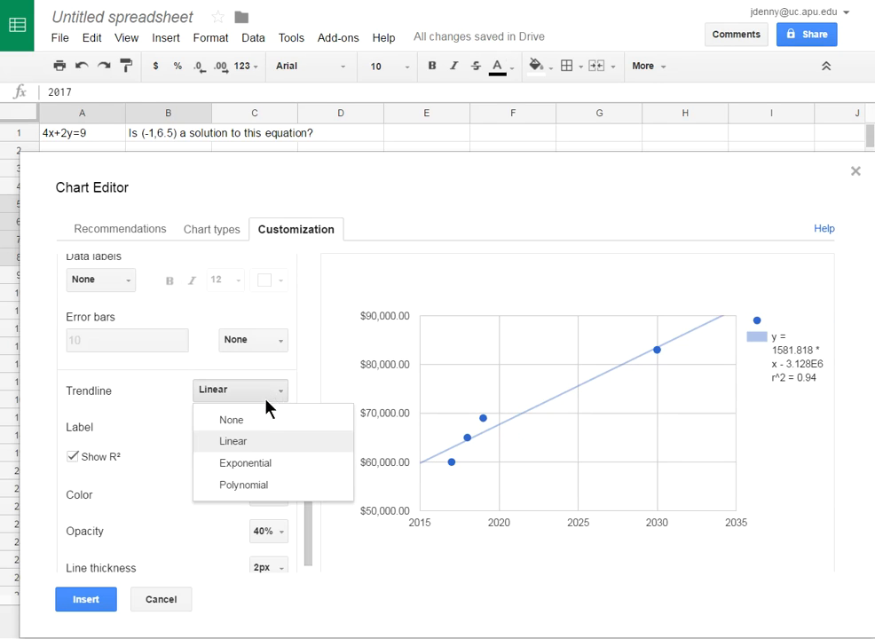
left_click(248, 487)
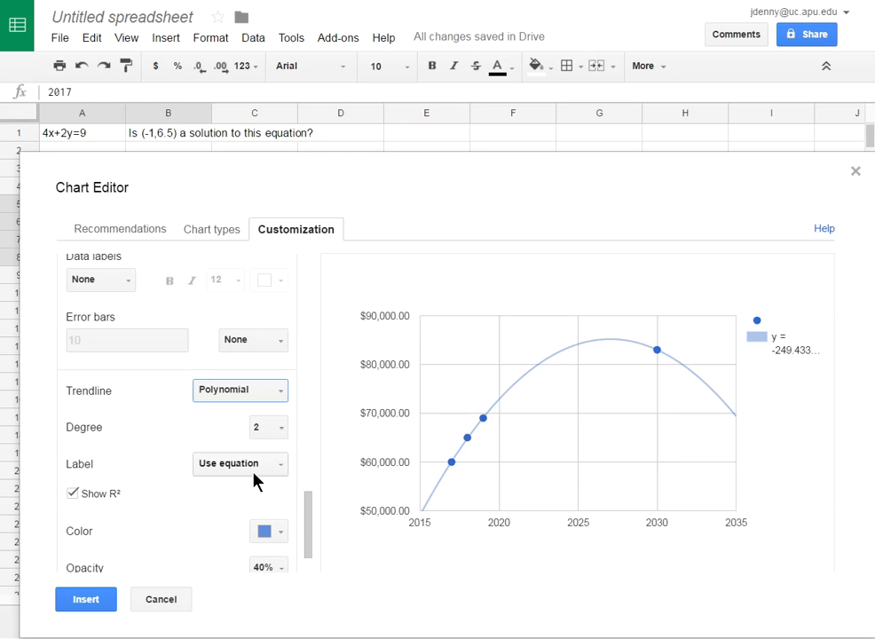
left_click(268, 401)
left_click(298, 383)
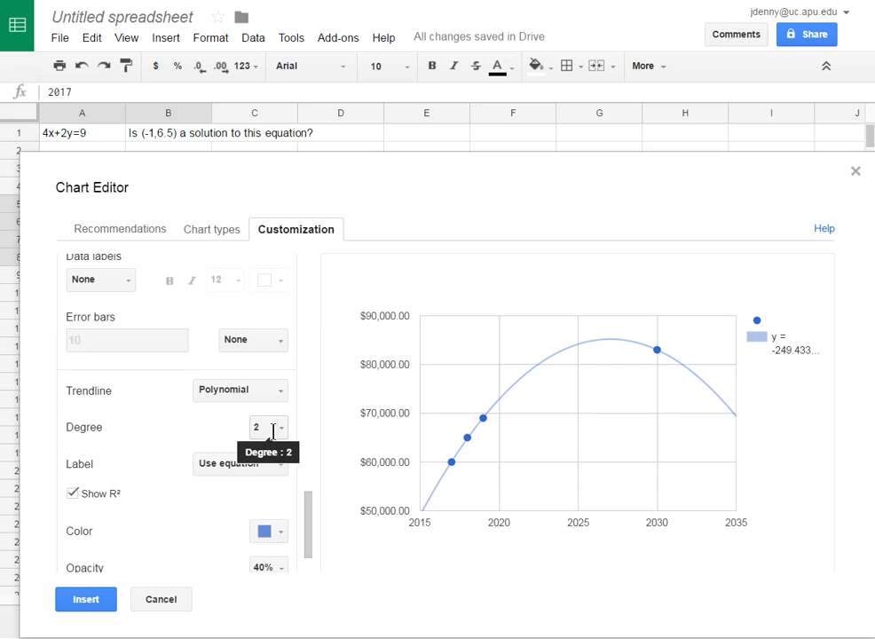
left_click(100, 600)
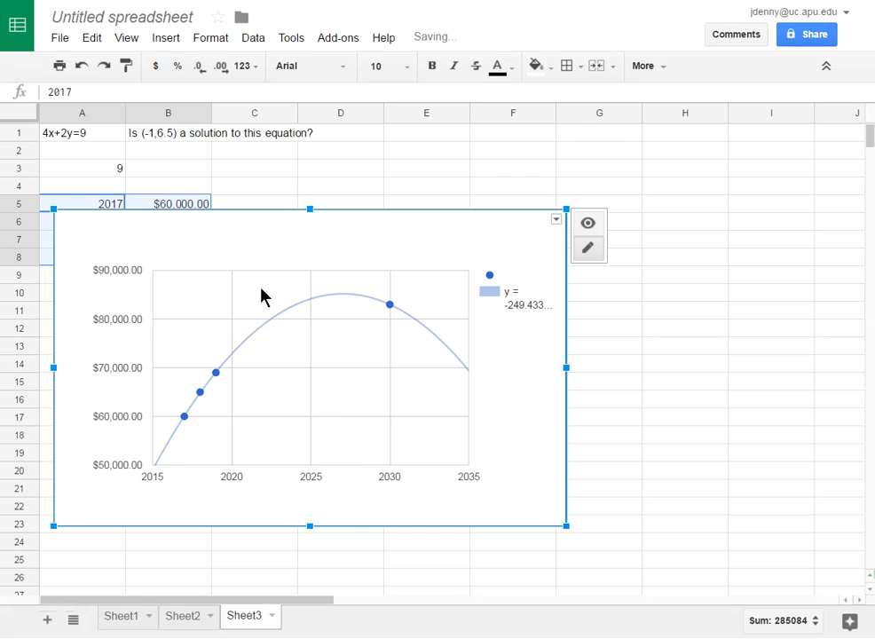